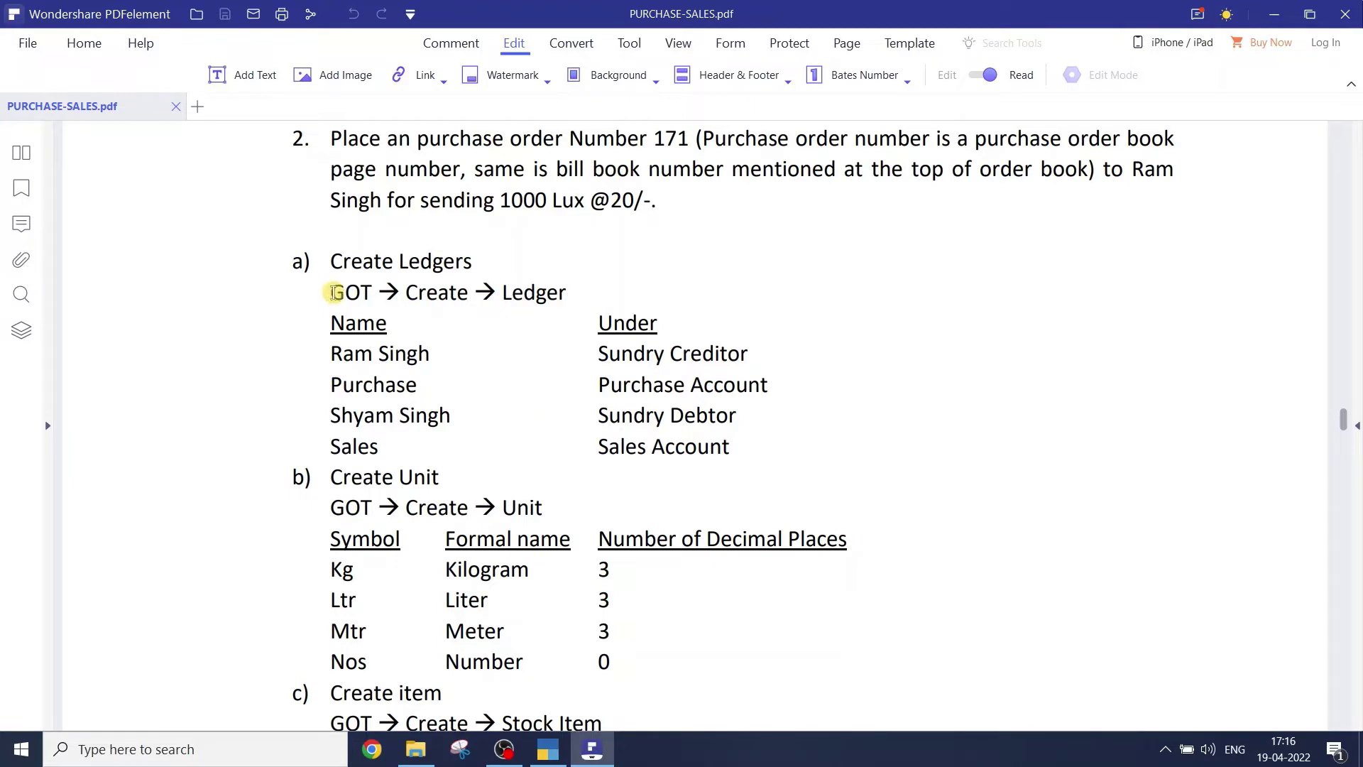
# - In the PDF, highlight the ledger groups Sundry Creditors, Purchase Accounts and Sales Accounts
pyautogui.moveTo(333, 292); pyautogui.dragTo(573, 294)
pyautogui.click(416, 295)
pyautogui.moveTo(600, 354); pyautogui.dragTo(779, 344)
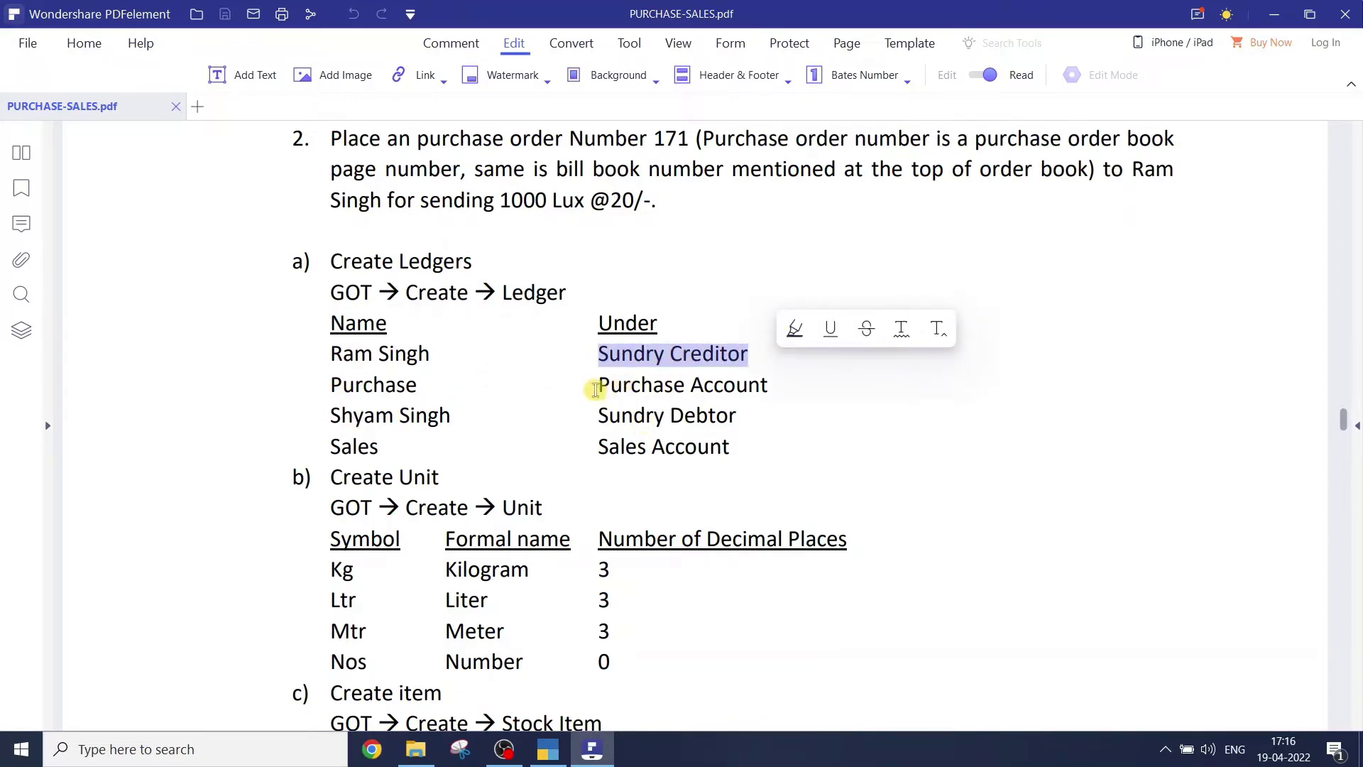
pyautogui.moveTo(599, 385); pyautogui.dragTo(774, 386)
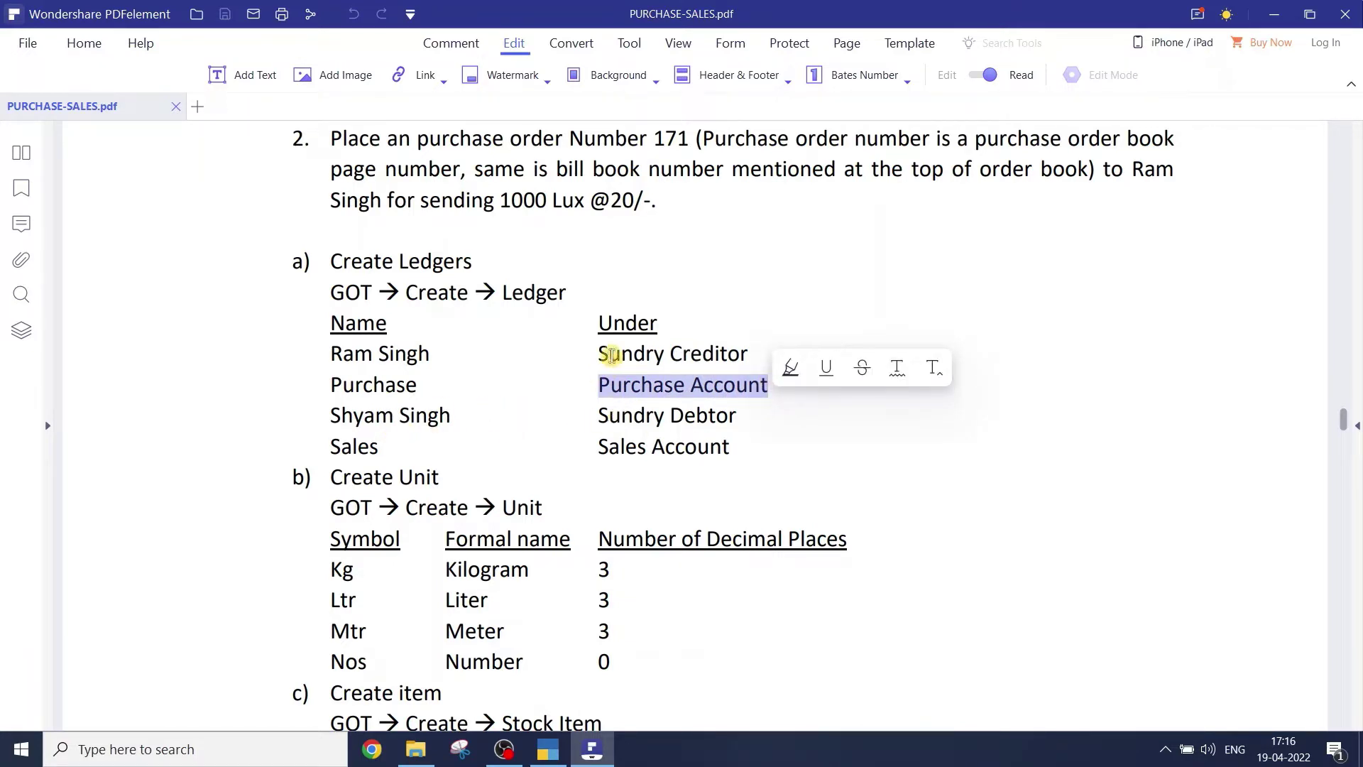
pyautogui.moveTo(600, 415); pyautogui.dragTo(793, 396)
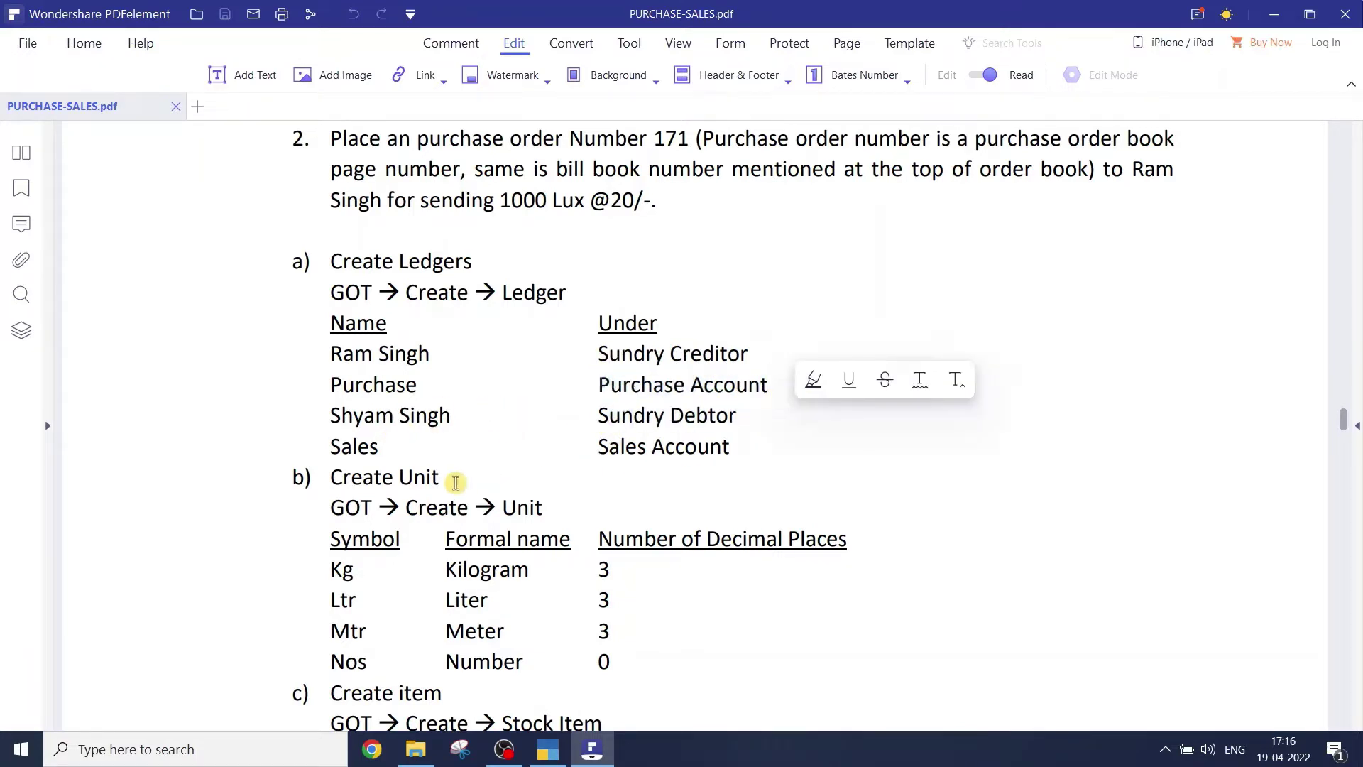
pyautogui.moveTo(598, 452); pyautogui.dragTo(725, 458)
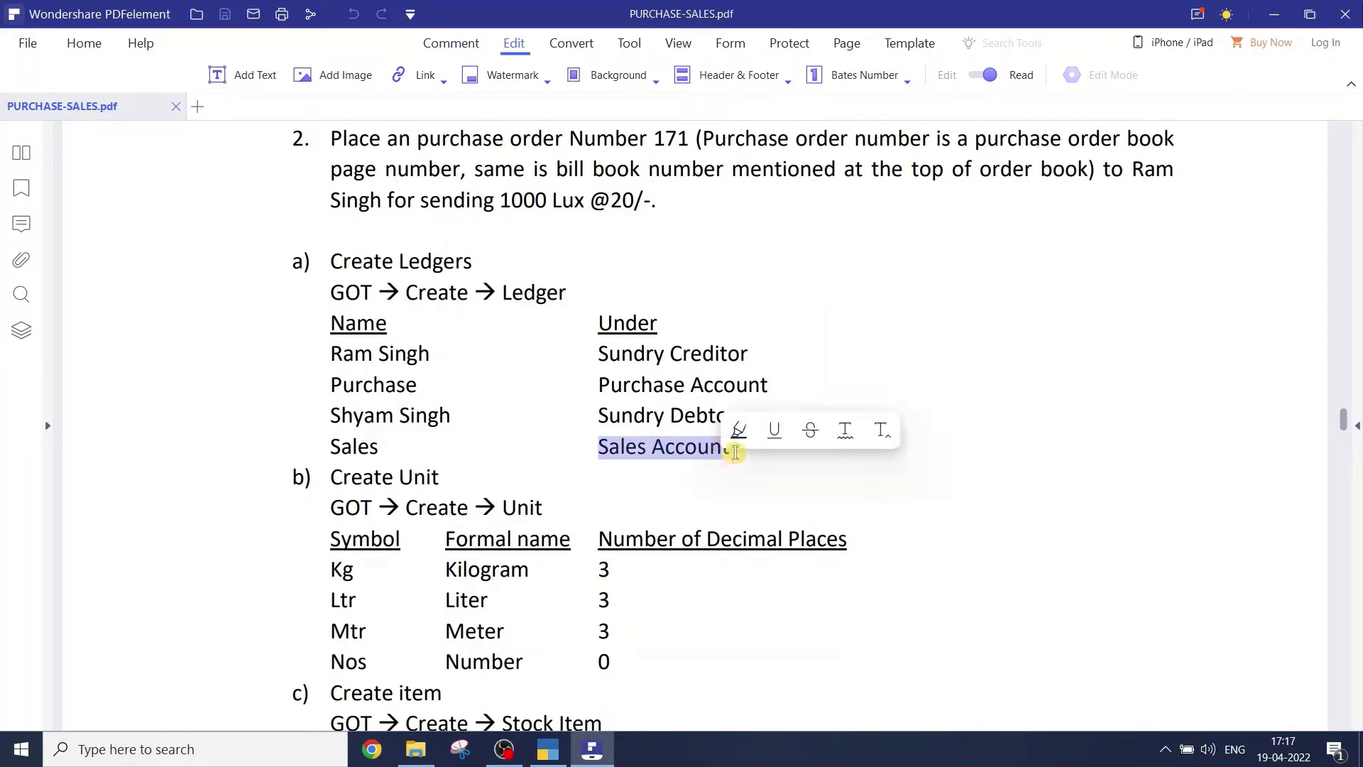
pyautogui.click(725, 460)
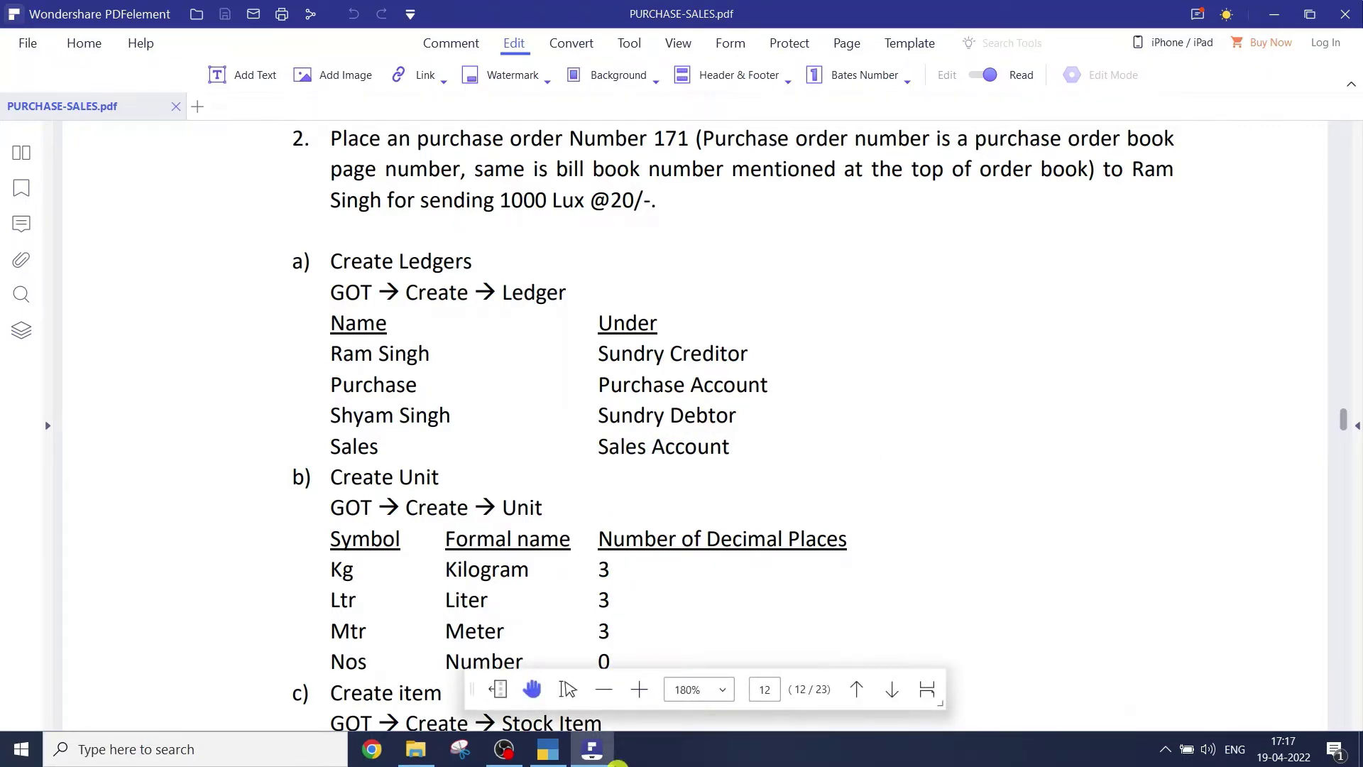
# - Switch to TallyPrime and choose Create Company from the Select Company list
pyautogui.moveTo(551, 760)
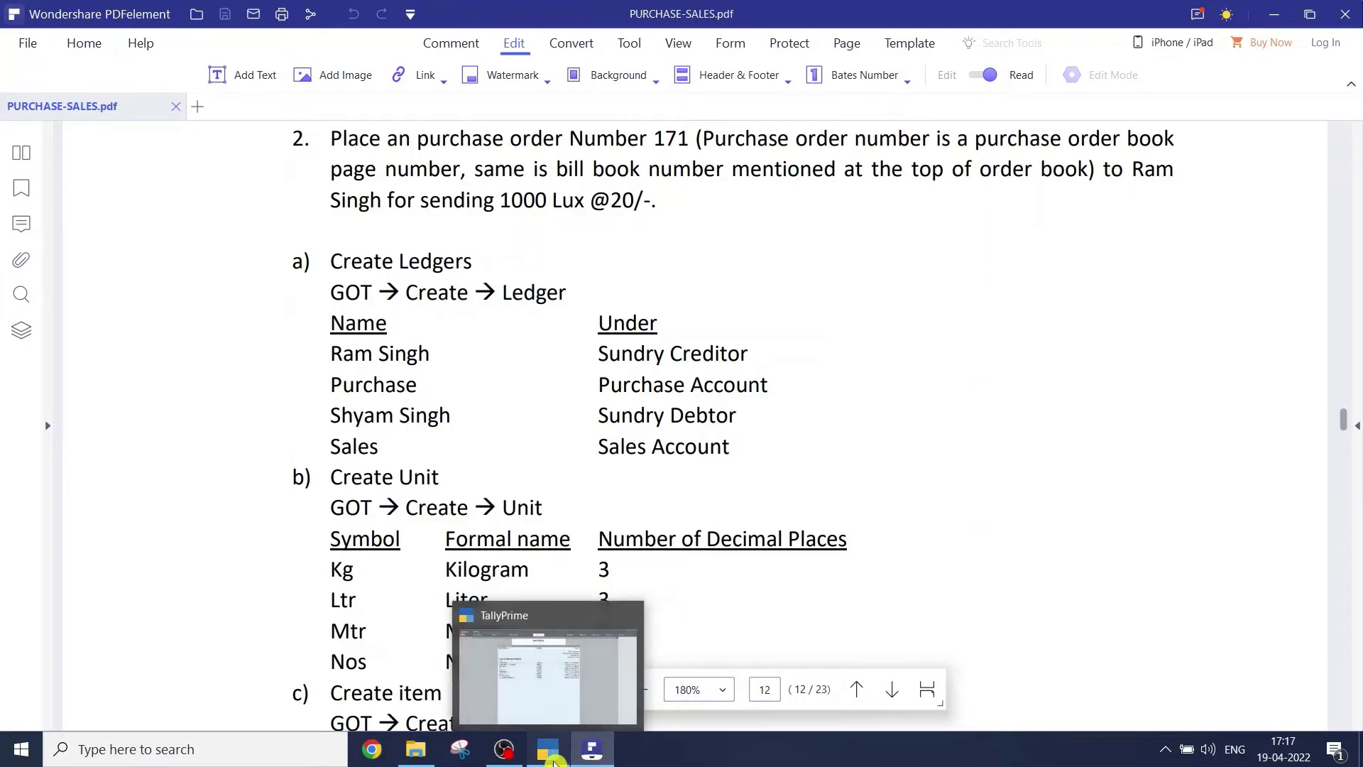
pyautogui.click(624, 678)
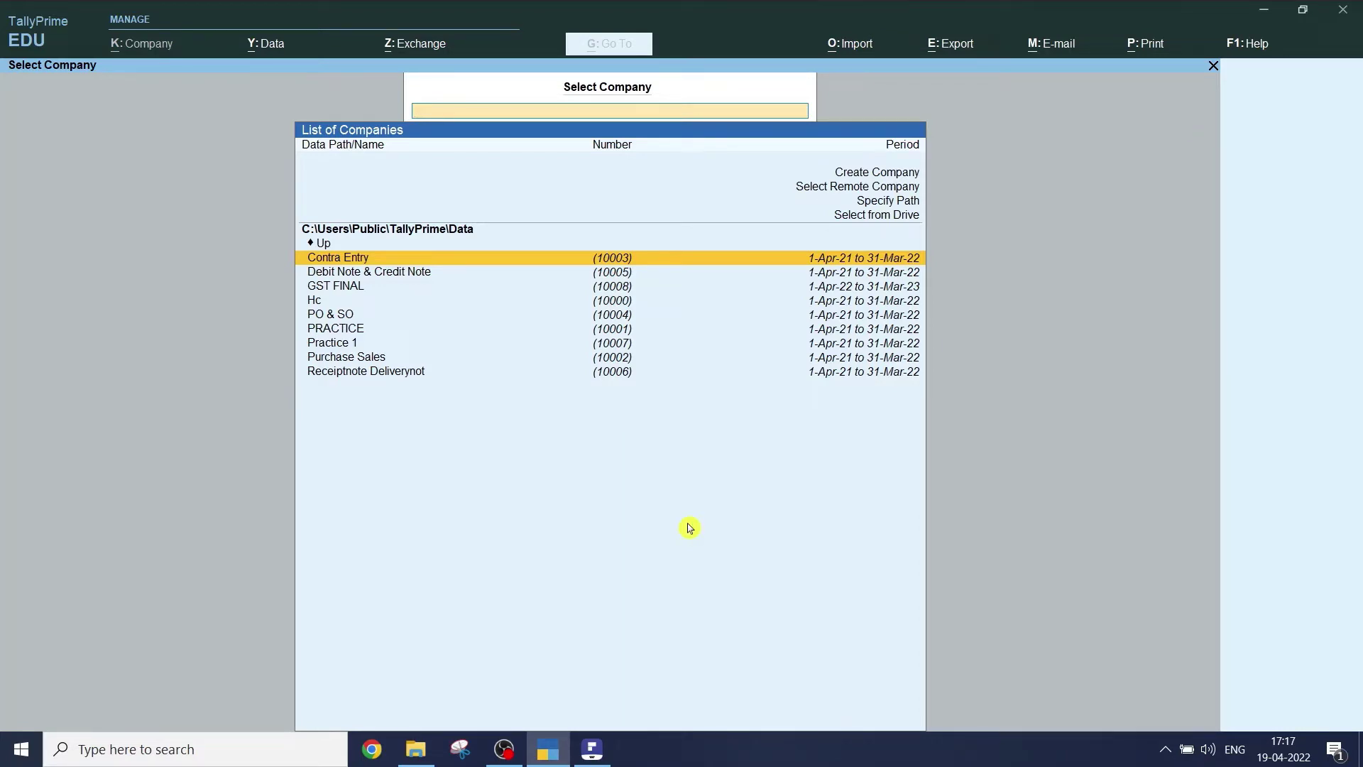
pyautogui.press('Up')
pyautogui.press('Up')
pyautogui.press('Up')
pyautogui.press('Up')
pyautogui.press('Up')
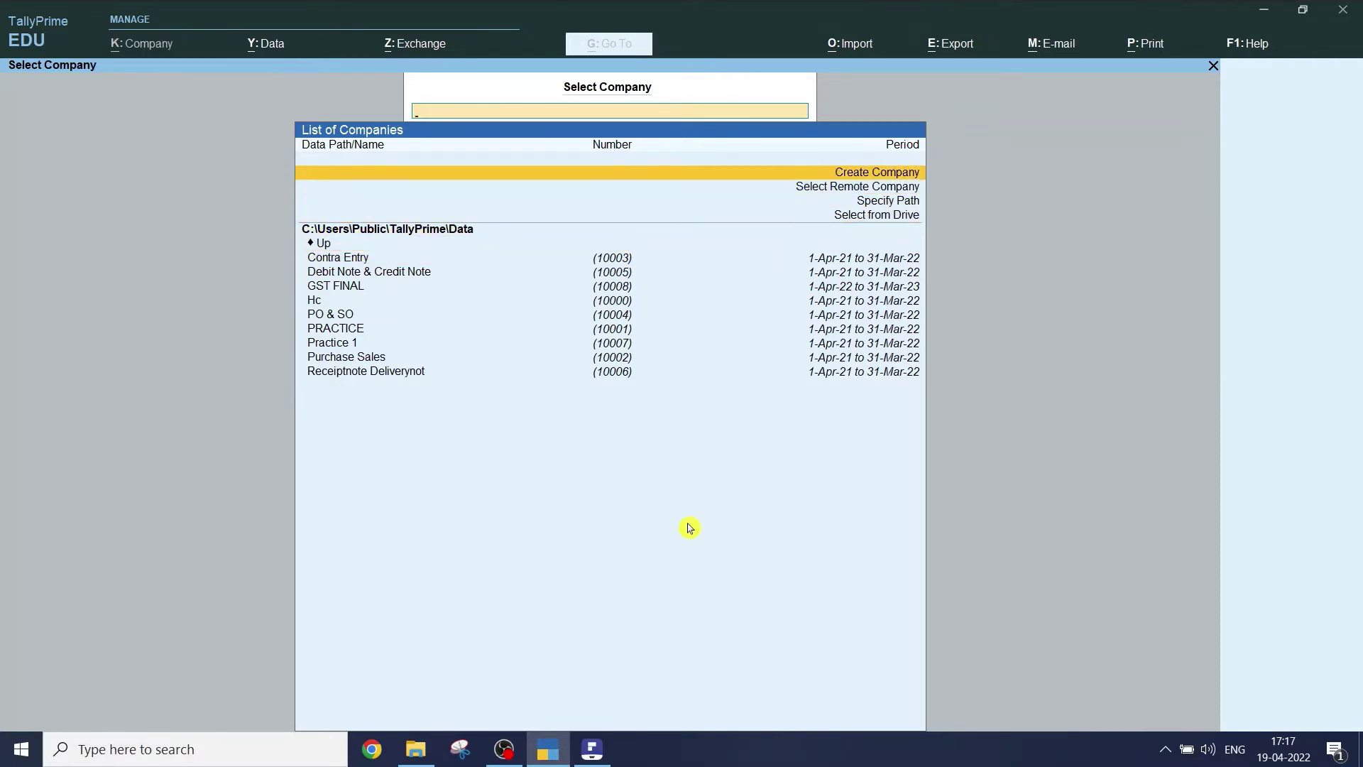
pyautogui.press('Return')
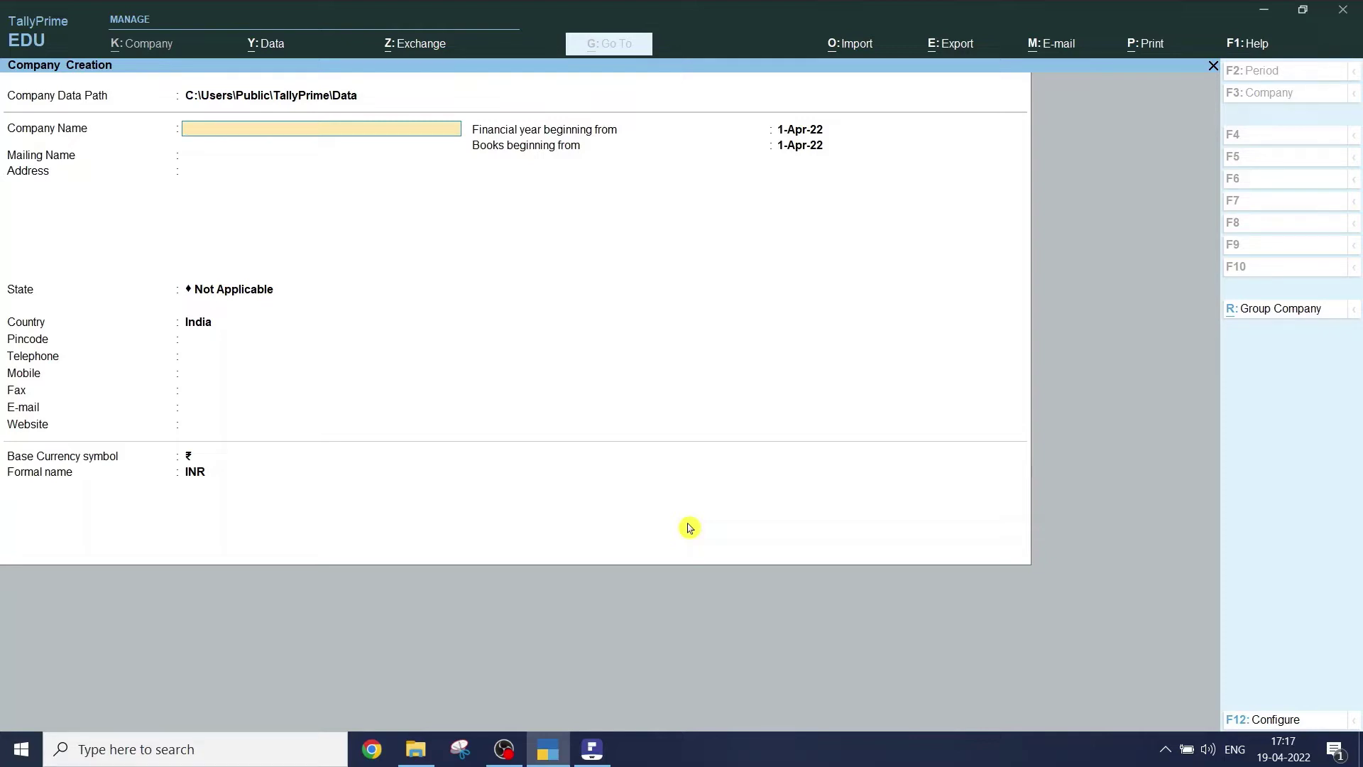
# - Enter company name Purchase Order, address Jaipur and state Rajasthan
pyautogui.write('Purc')
pyautogui.write('h')
pyautogui.press('BackSpace')
pyautogui.write('chase Order')
pyautogui.press('Return')
pyautogui.press('Return')
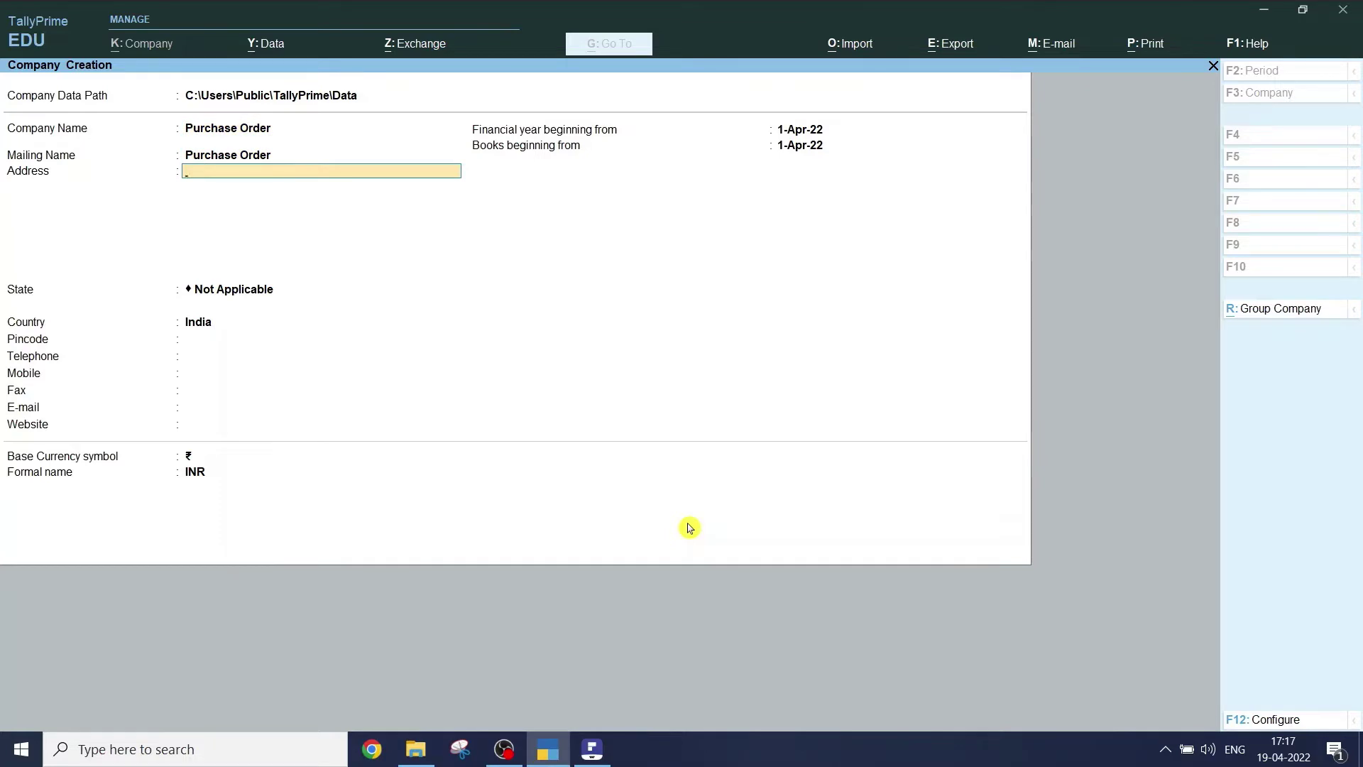
pyautogui.write('Jaipur')
pyautogui.press('Return')
pyautogui.press('Return')
pyautogui.press('Return')
pyautogui.press('Up')
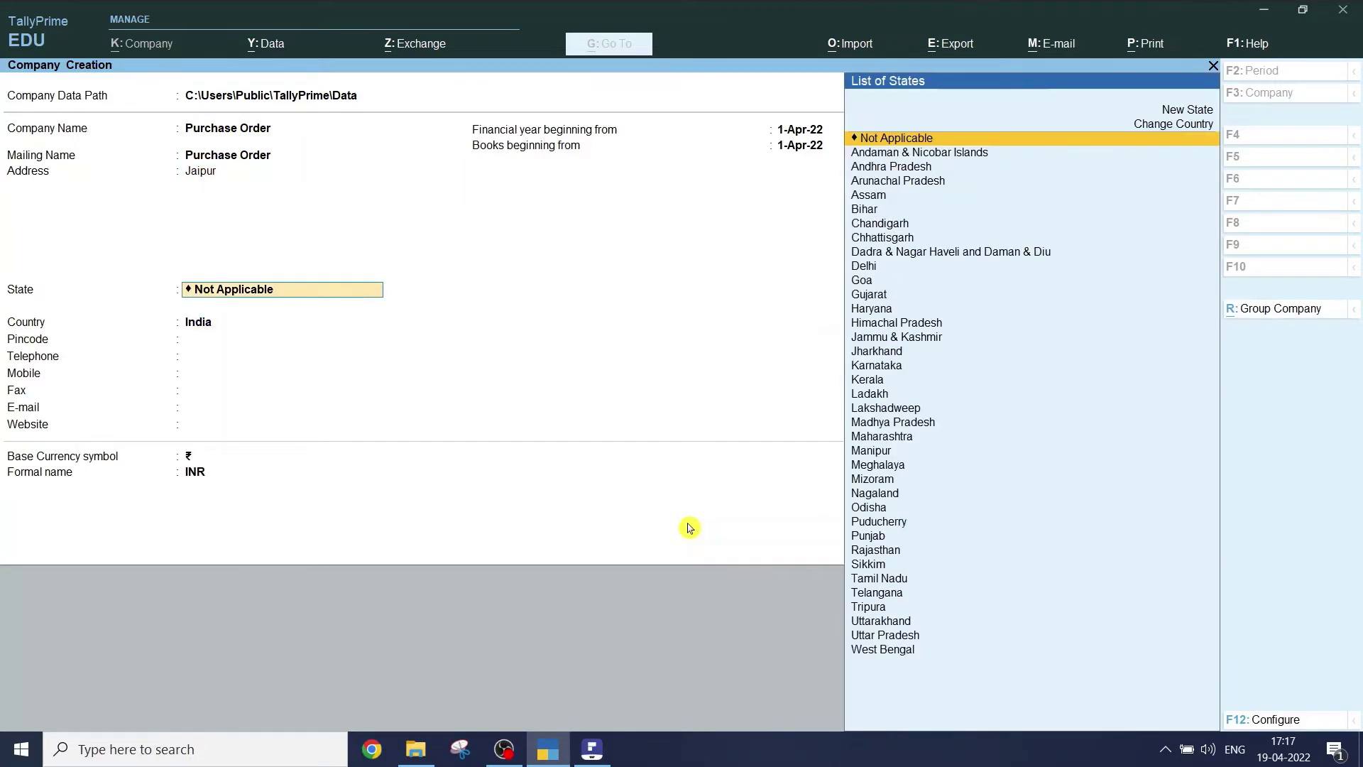
pyautogui.write('Raj')
pyautogui.press('Return')
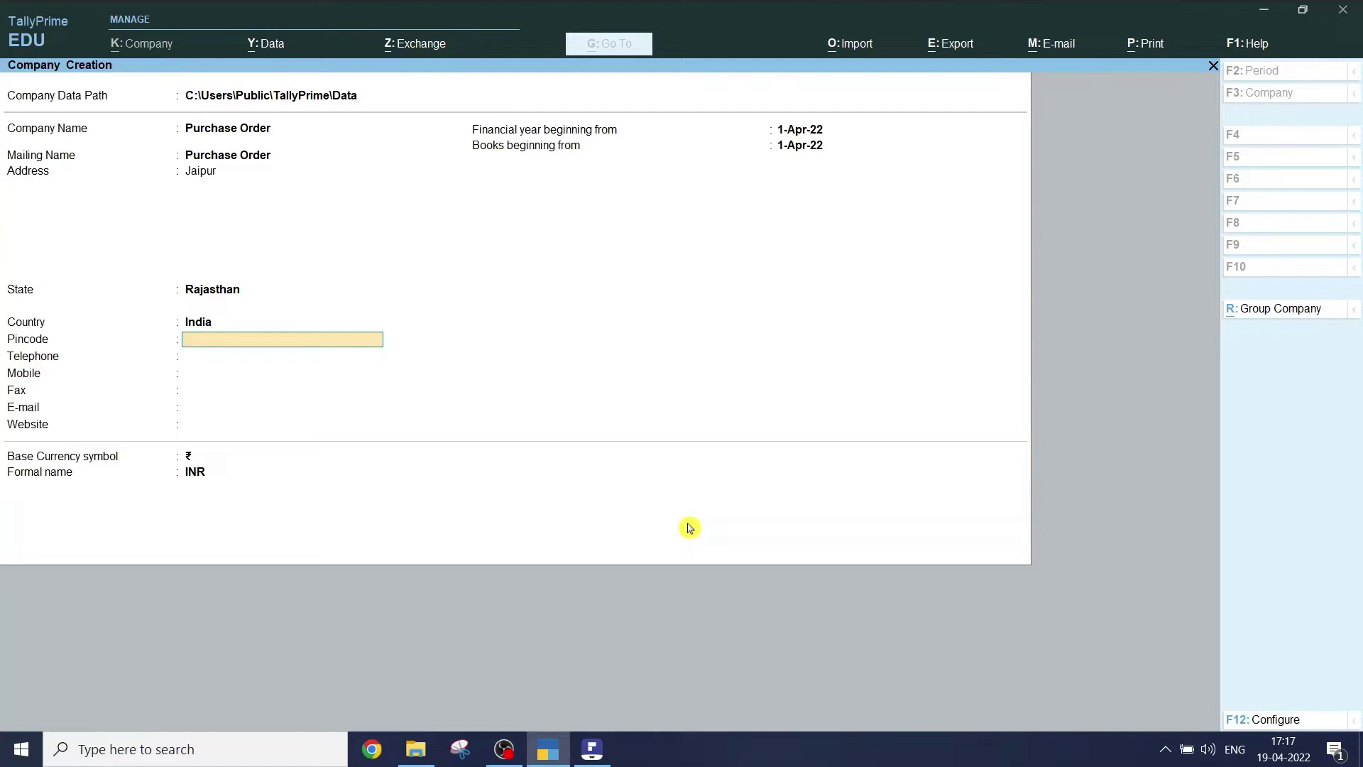
# - Fill in the company's pincode, telephone number and mobile number
pyautogui.write('302016')
pyautogui.press('Return')
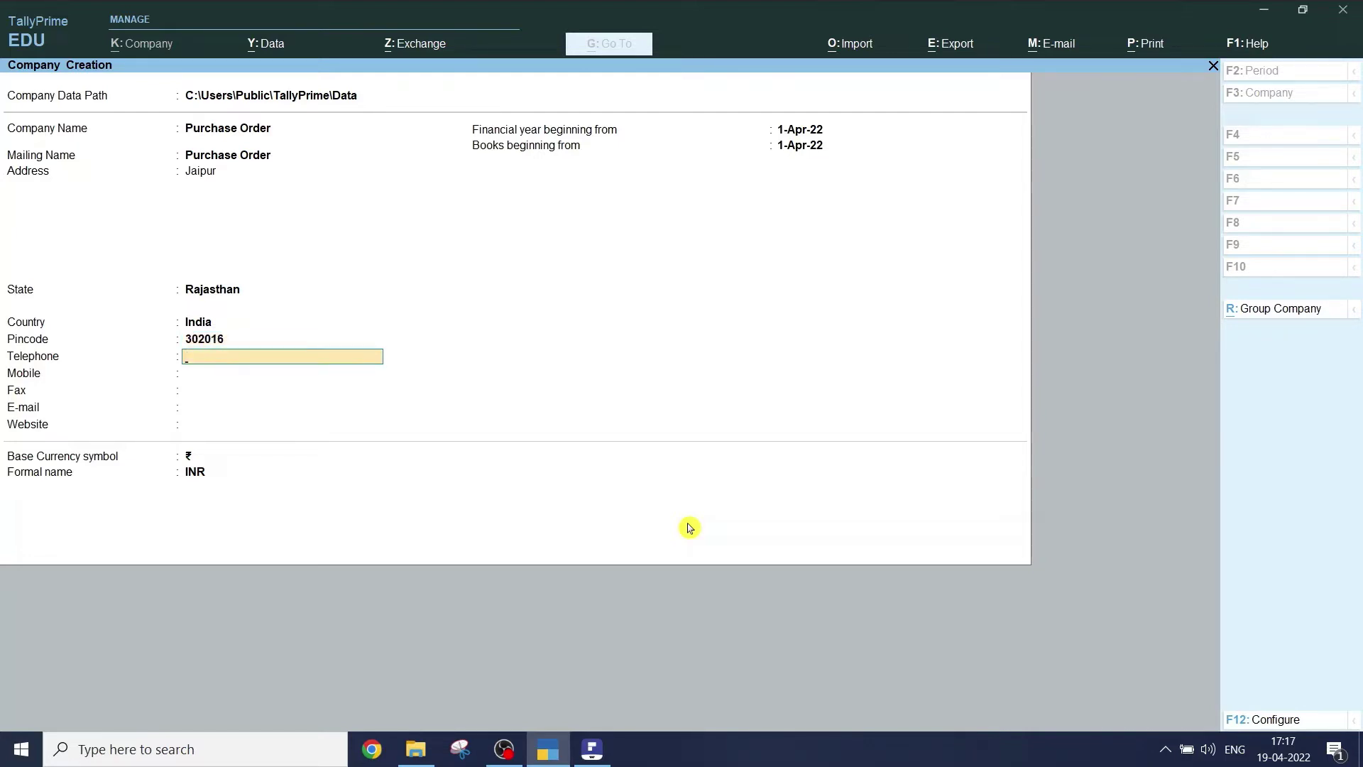
pyautogui.write('123456')
pyautogui.press('Return')
pyautogui.write('4')
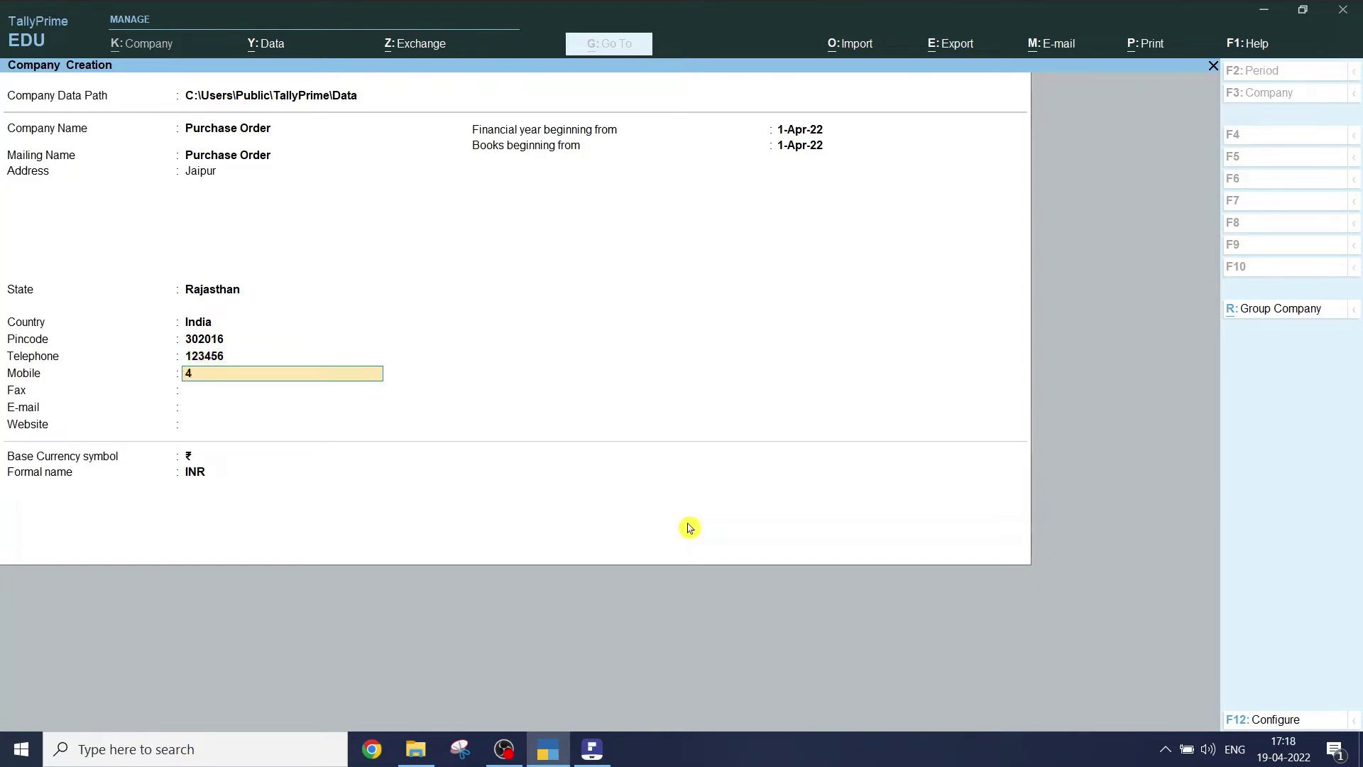
pyautogui.write('87889898')
pyautogui.press('Return')
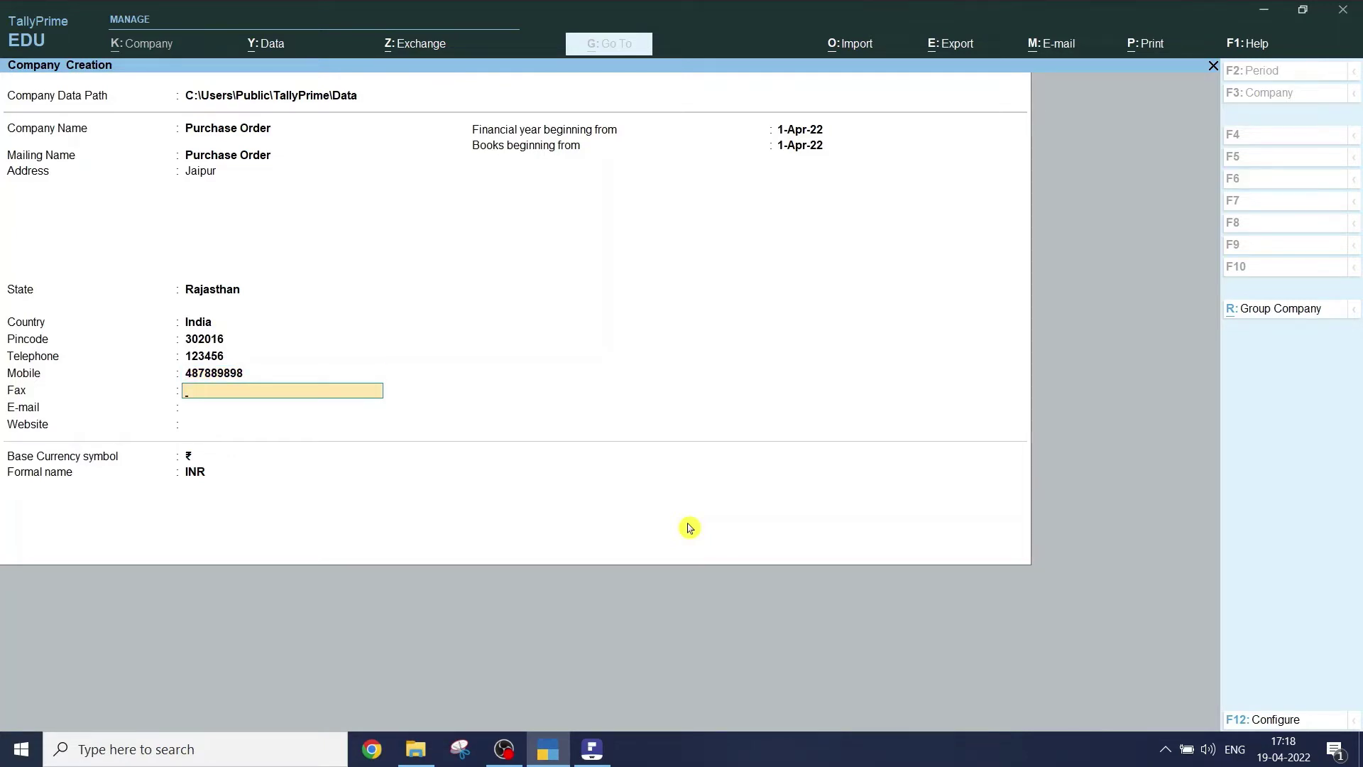
# - Leave fax, e-mail and website blank; keep 1-Apr-22 dates and rupee currency
pyautogui.press('Return')
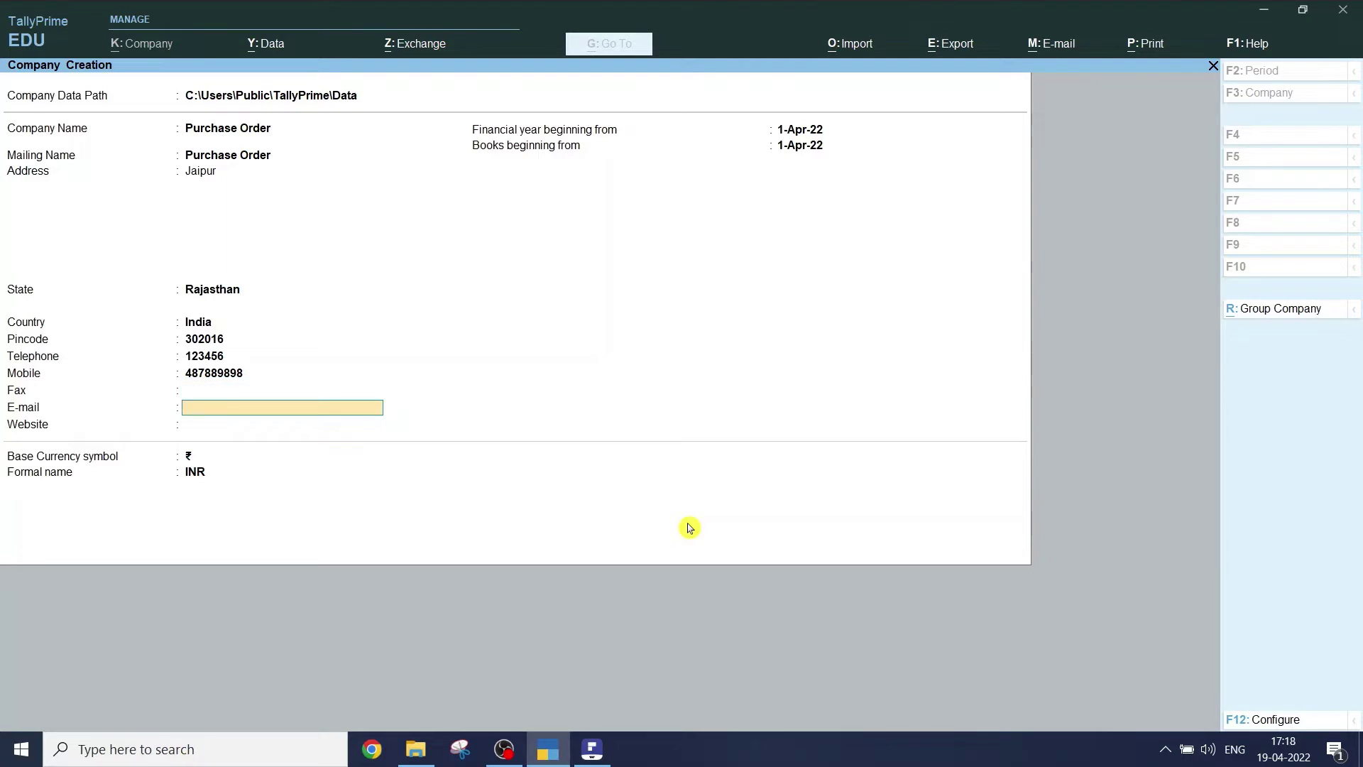
pyautogui.press('Return')
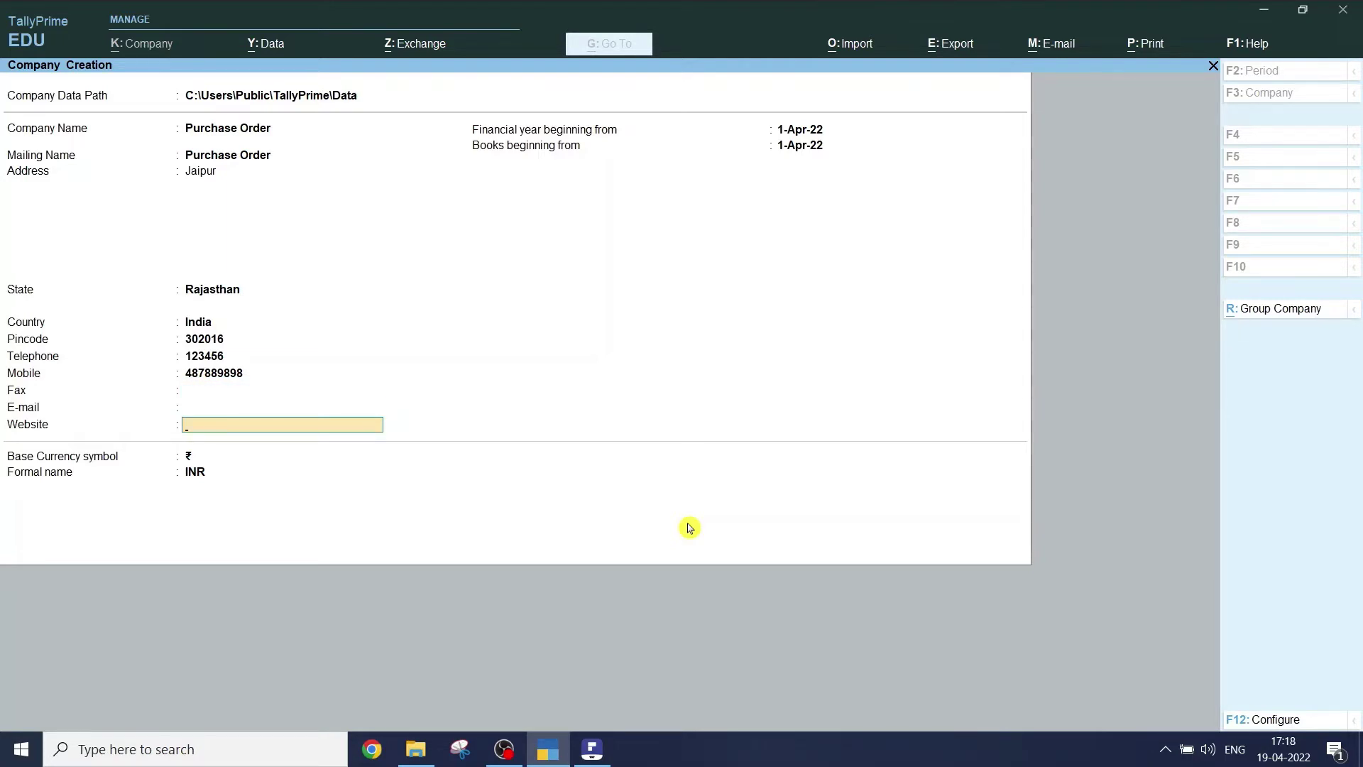
pyautogui.press('Return')
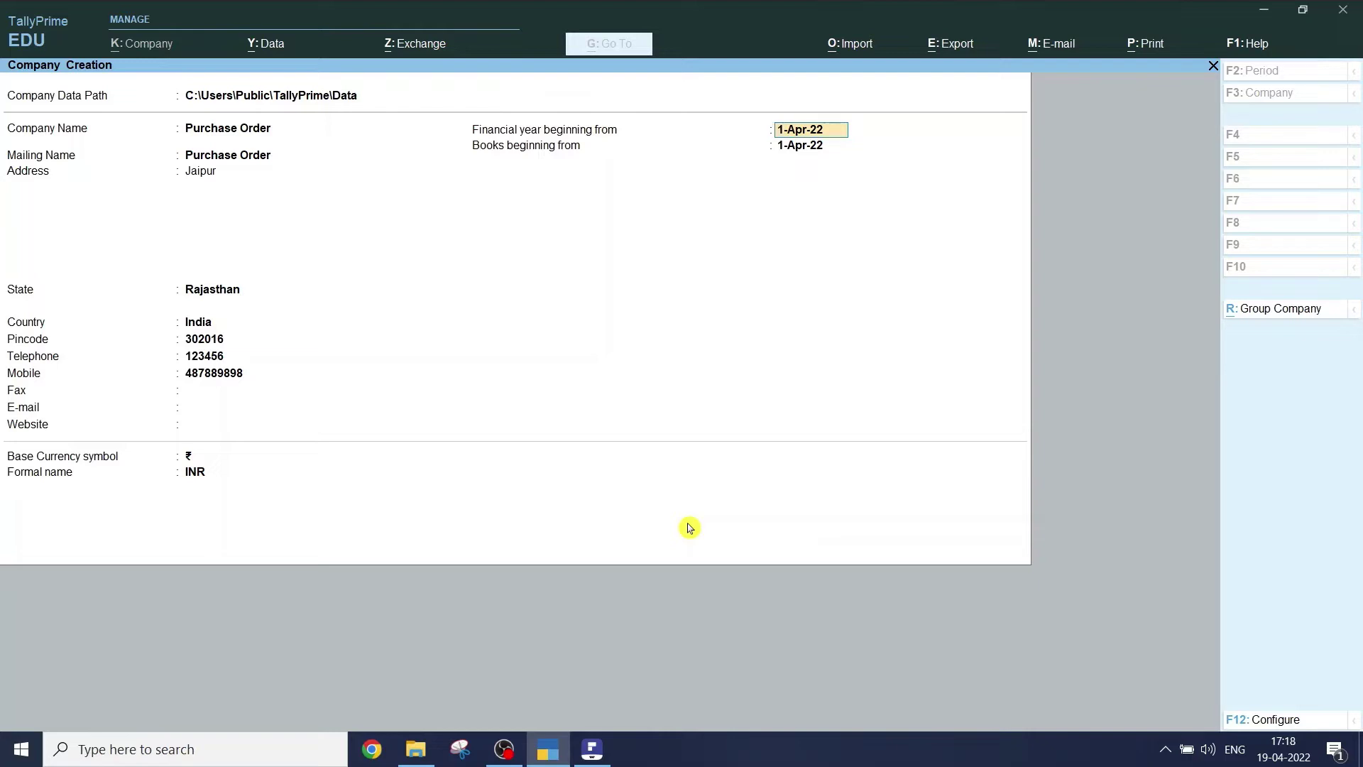
pyautogui.press('Return')
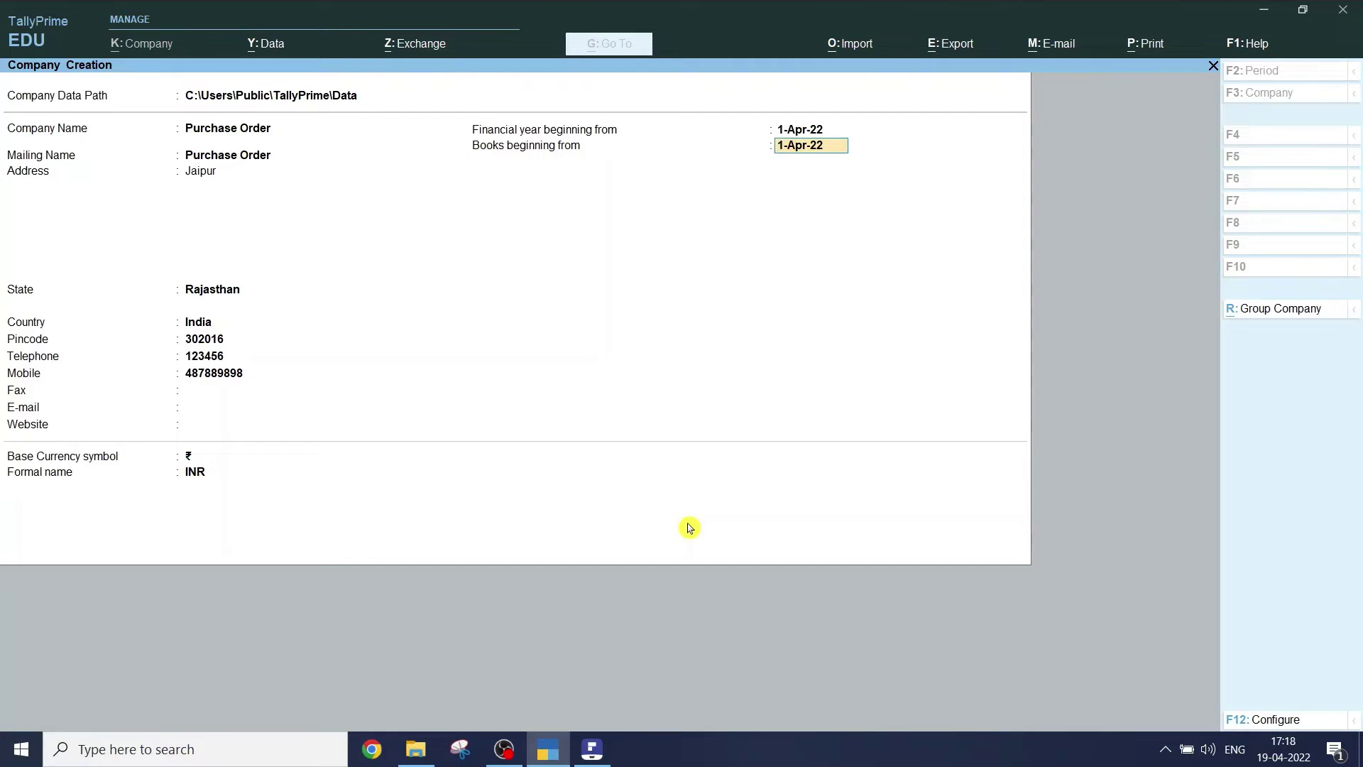
pyautogui.press('Return')
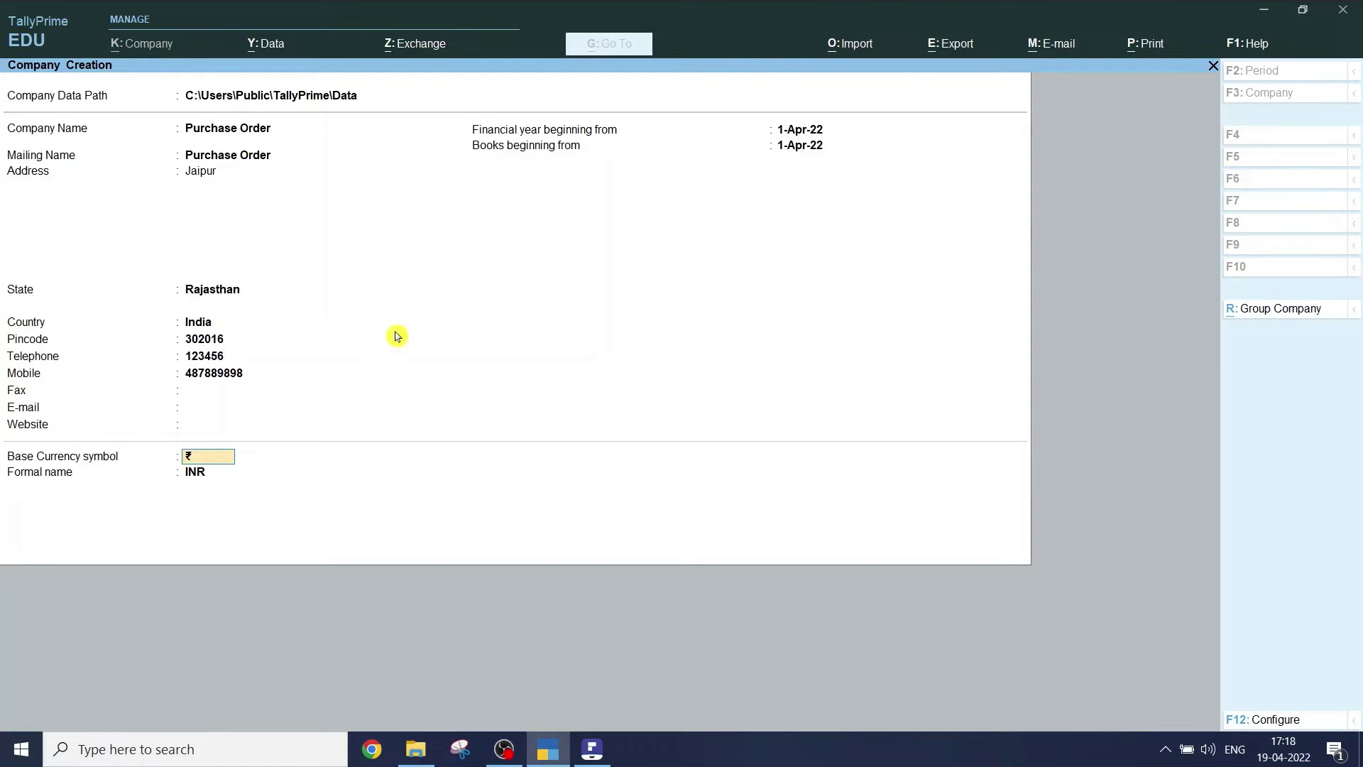
pyautogui.press('Return')
# - Accept the Purchase Order company form and save its default features with Ctrl+A
pyautogui.press('Return')
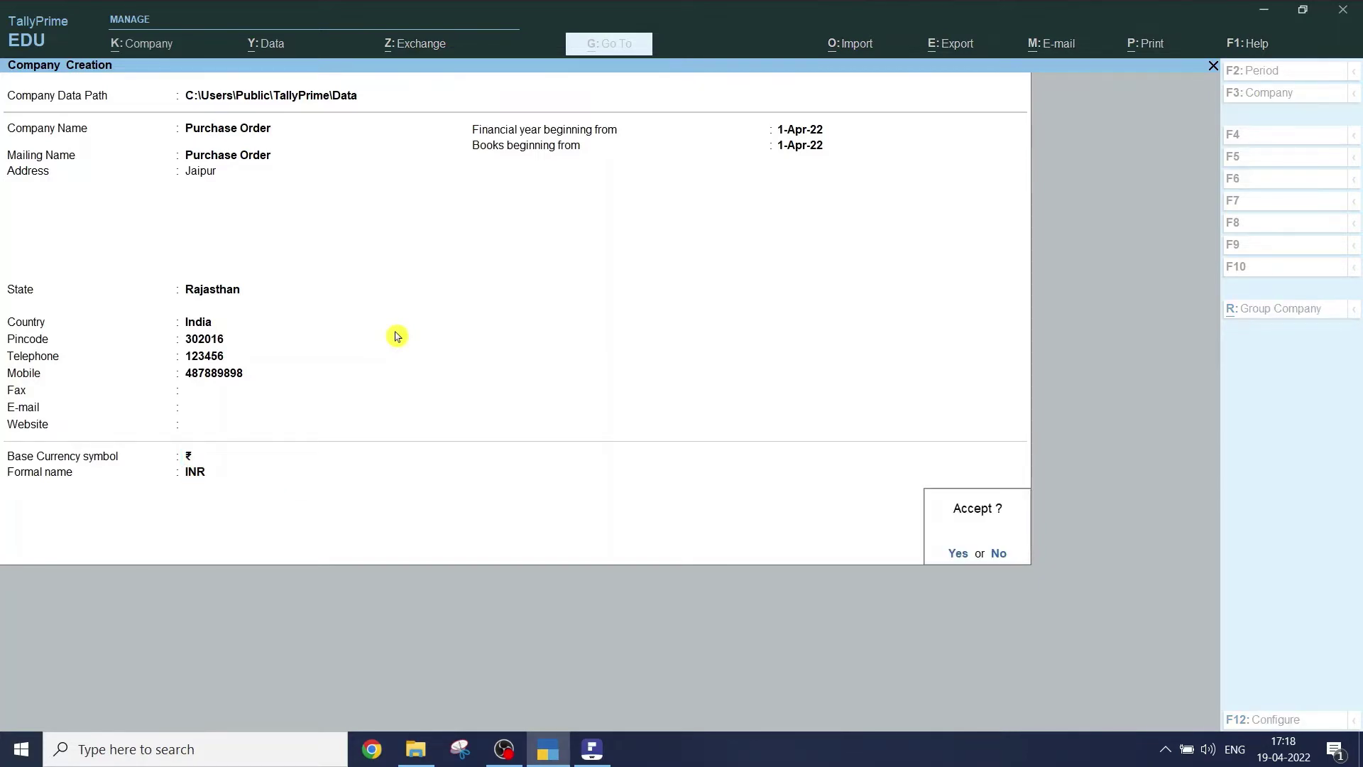
pyautogui.press('Return')
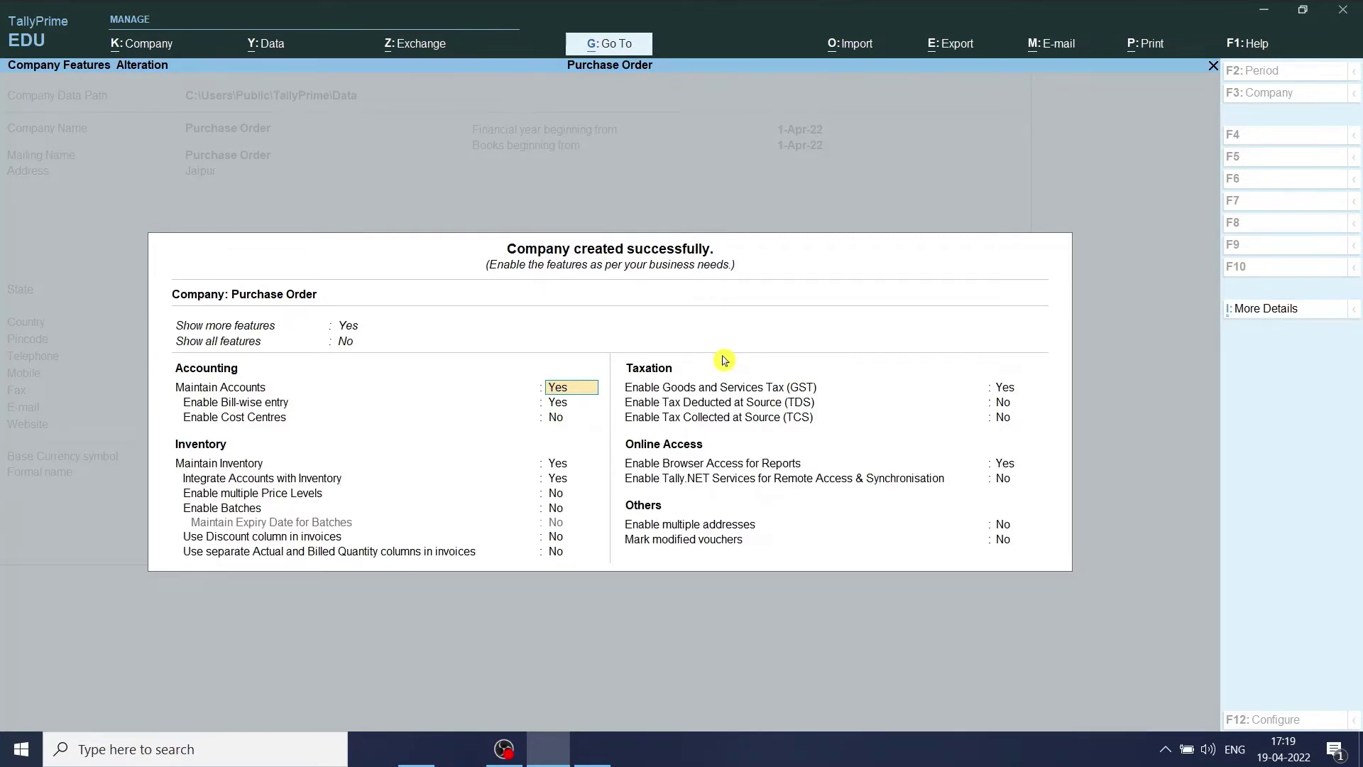
pyautogui.press('ctrl')
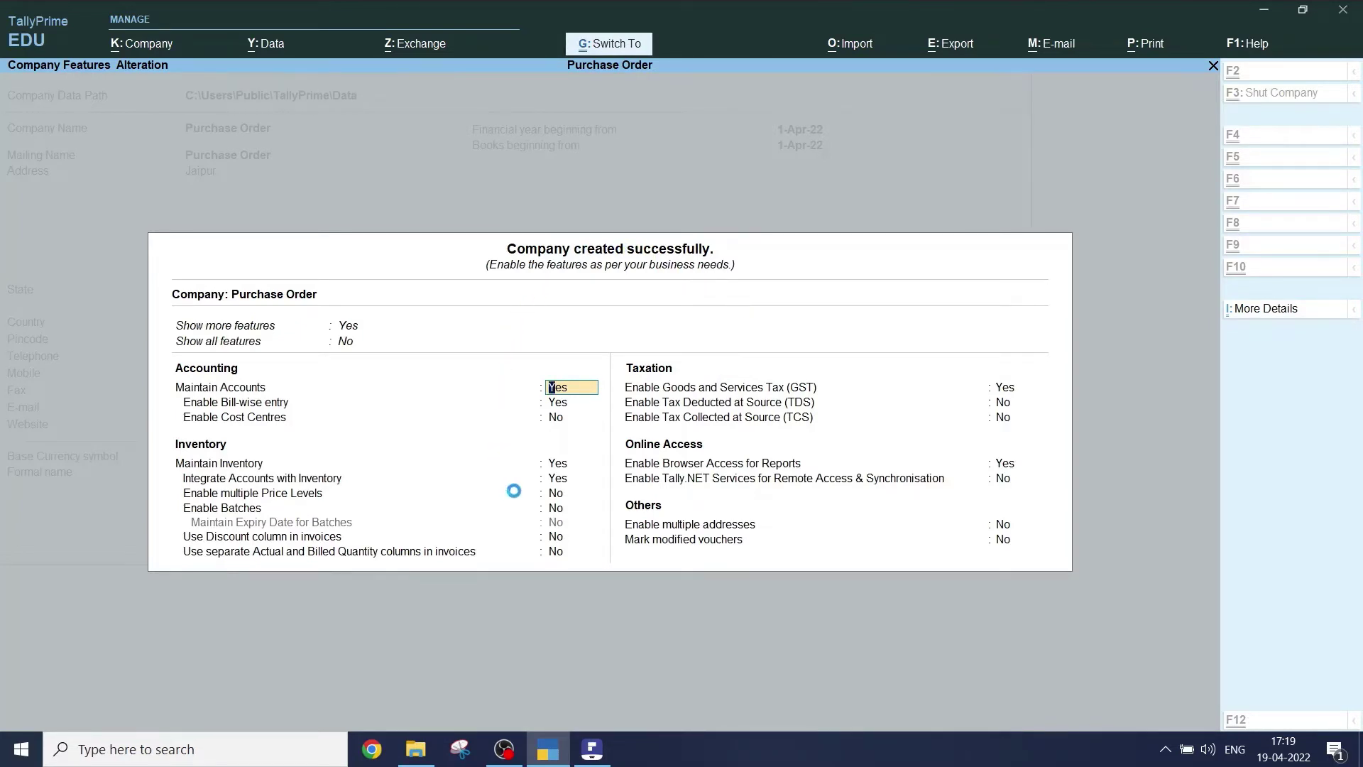
pyautogui.hotkey('ctrl', 'a')
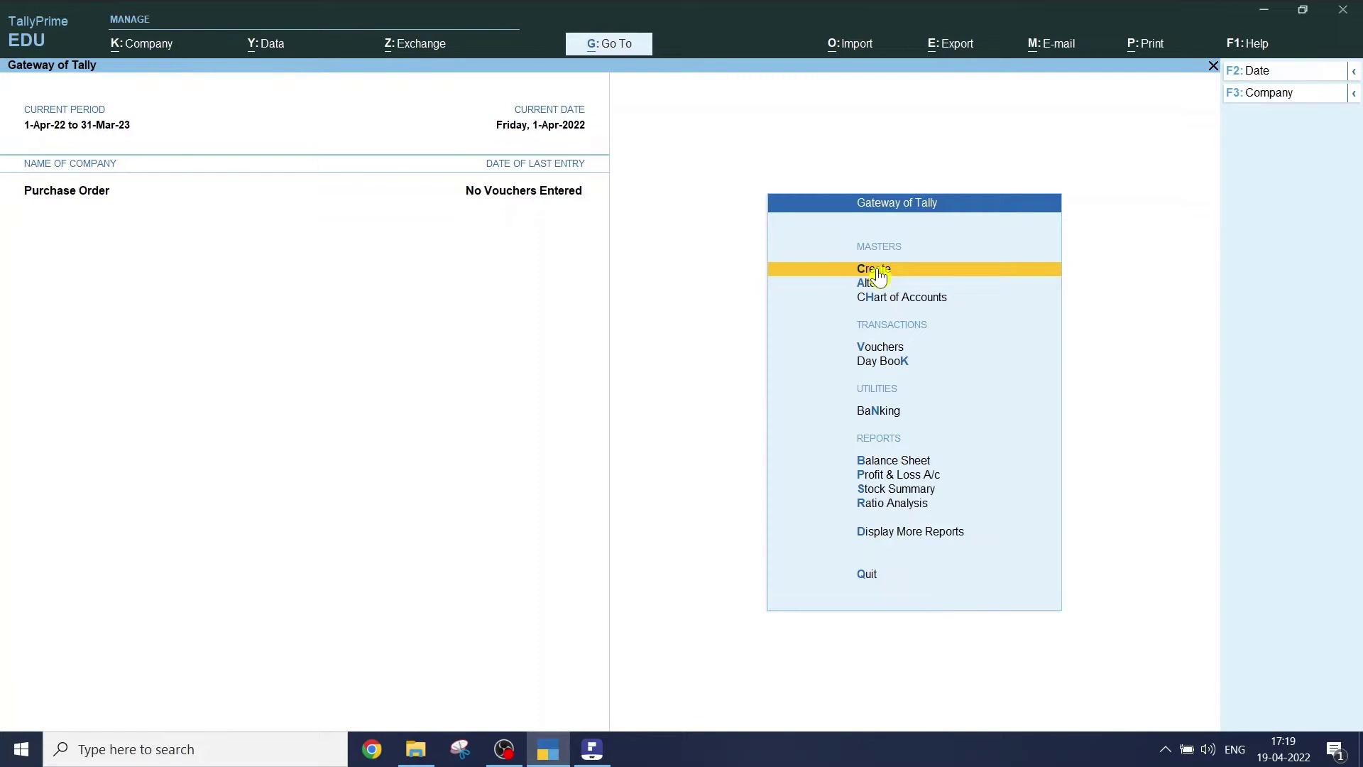
# - Check the ledger creation step in the PDF, then open Create in Gateway of Tally
pyautogui.click(878, 277)
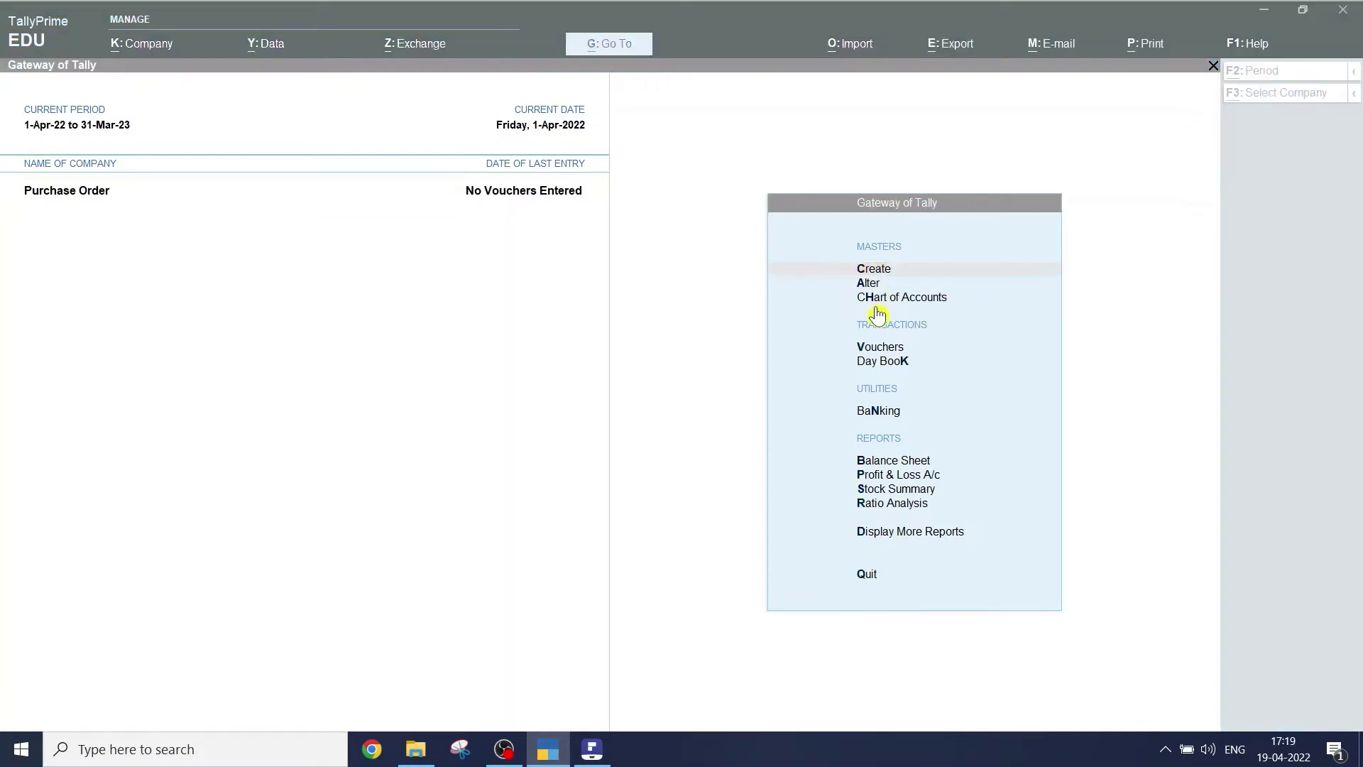
pyautogui.hotkey('alt', 'Tab')
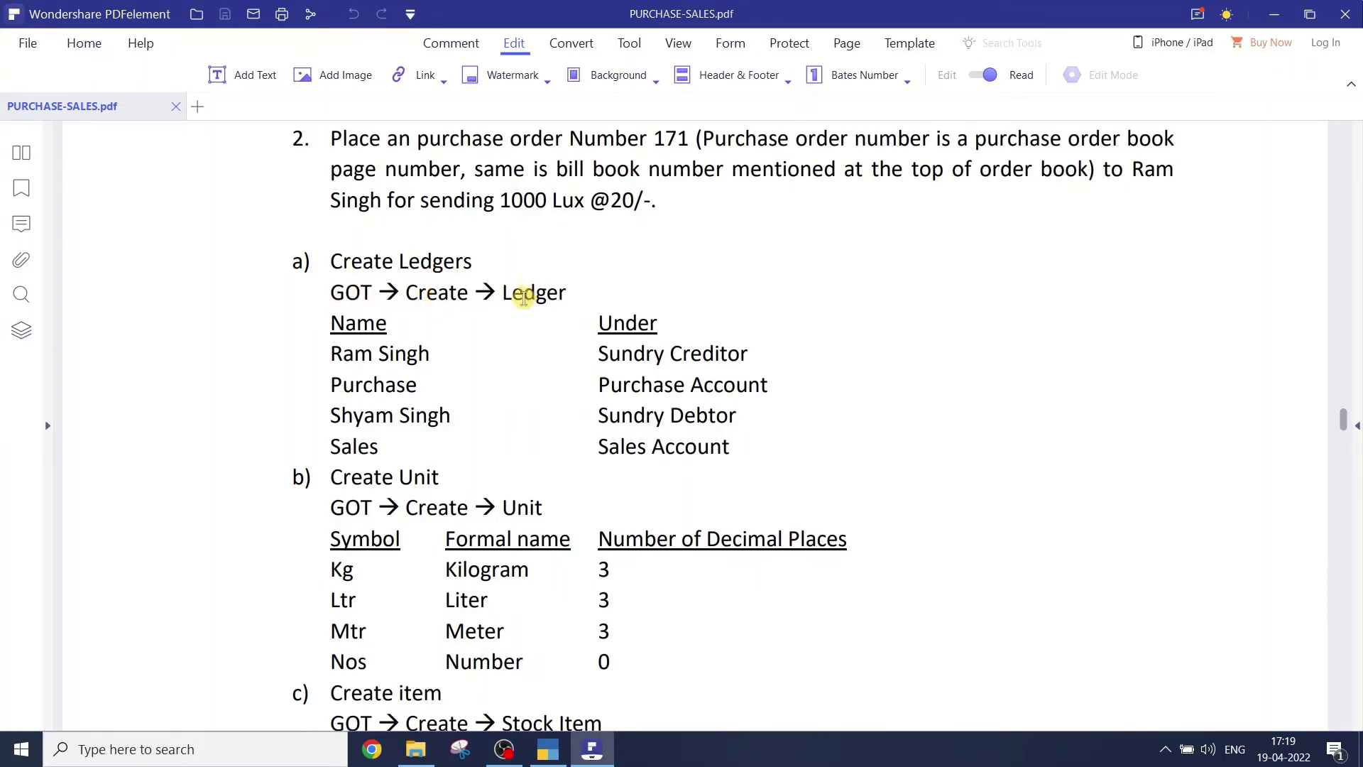
pyautogui.click(527, 296)
pyautogui.hotkey('alt', 'Tab')
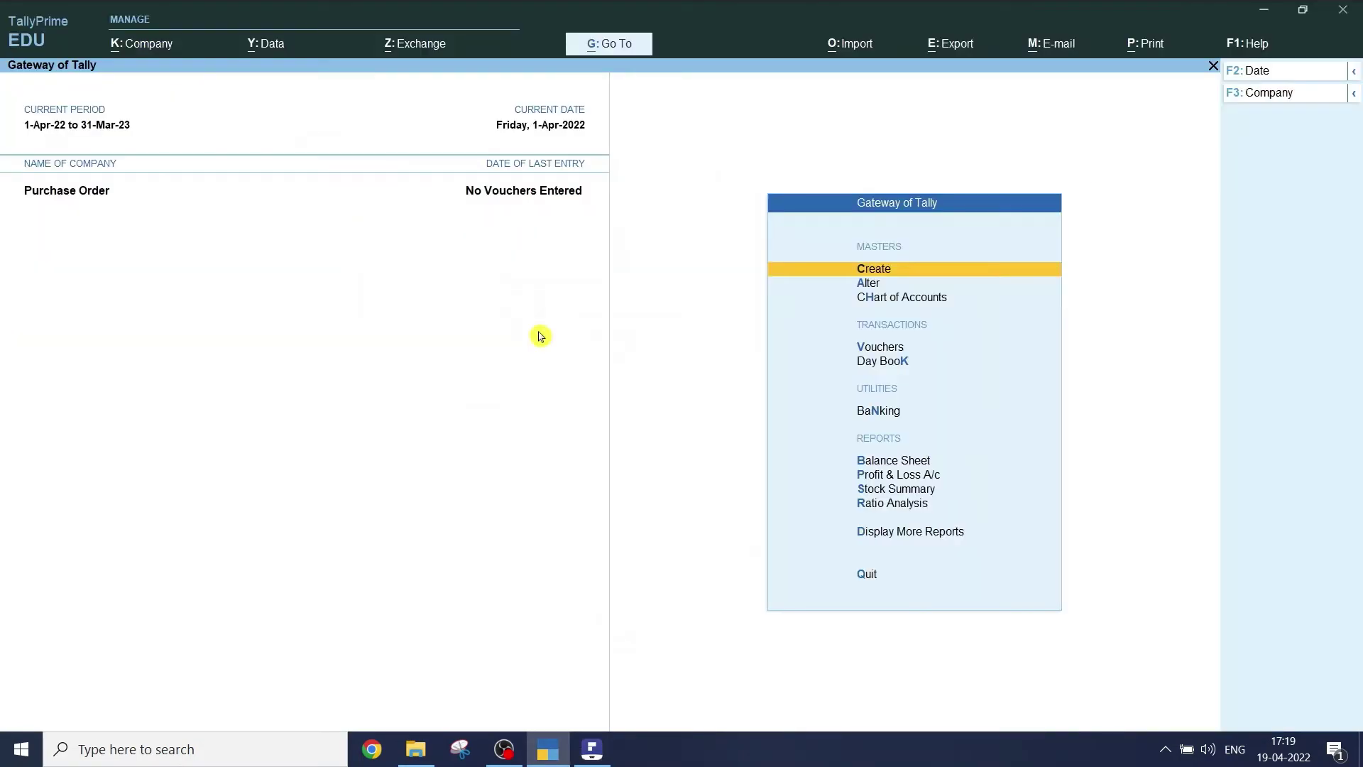
pyautogui.click(862, 273)
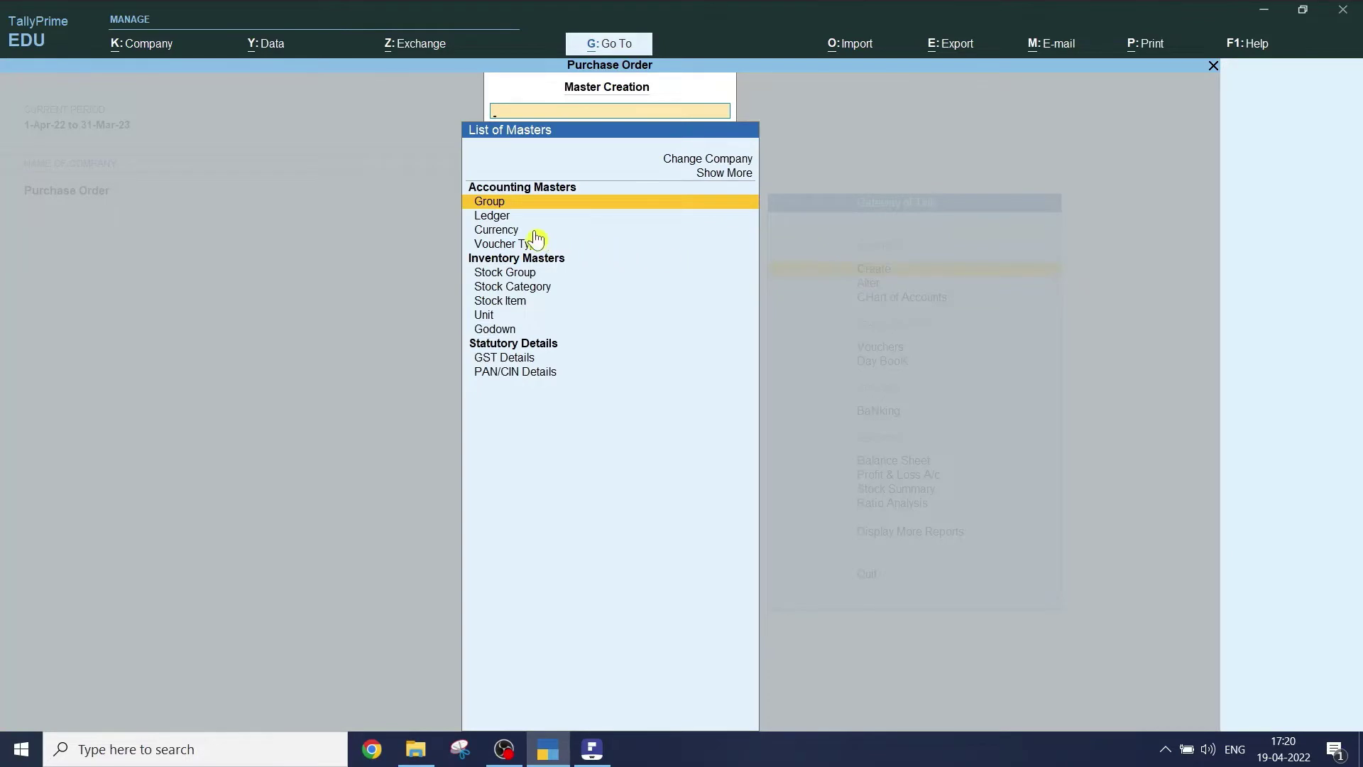
# - Create a ledger with the supplier's name under Sundry Creditors and save it
pyautogui.click(495, 219)
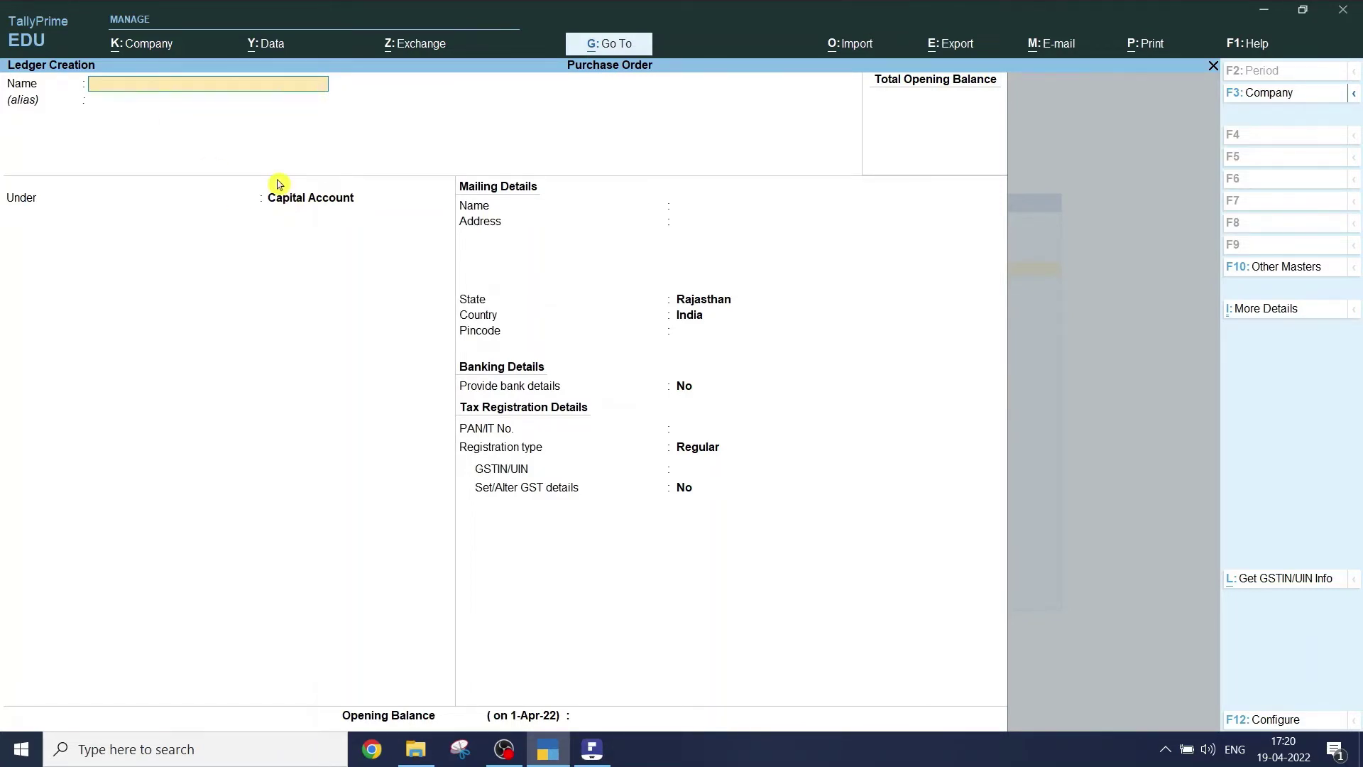
pyautogui.press('Return')
pyautogui.press('Return')
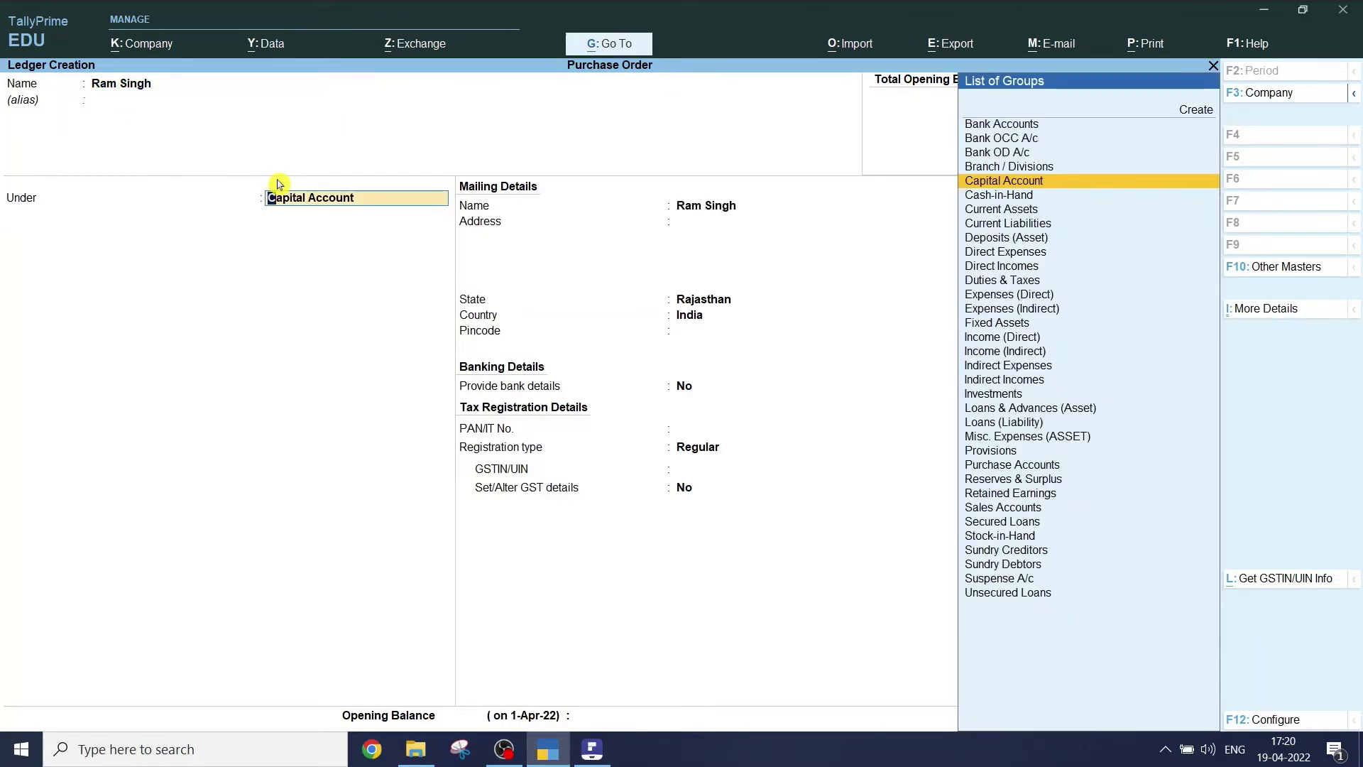
pyautogui.write('Sundr')
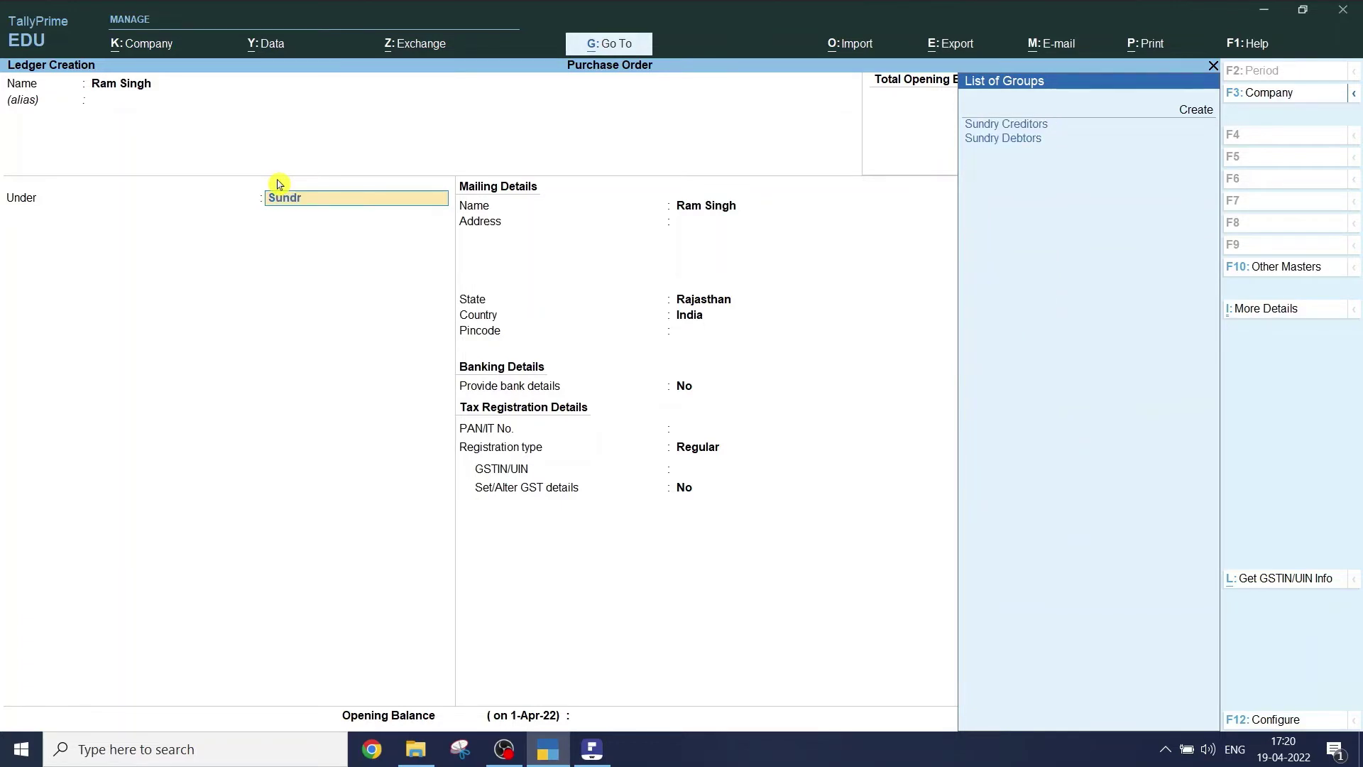
pyautogui.press('Return')
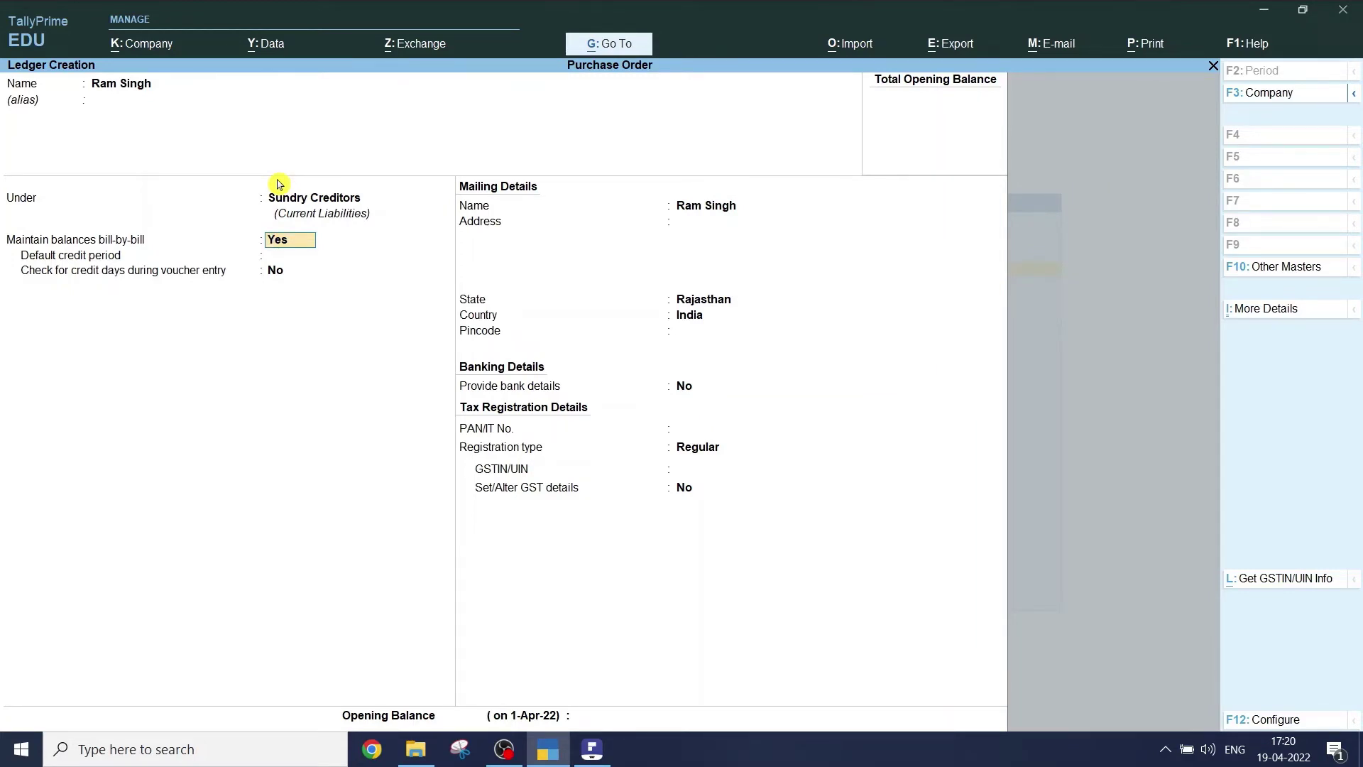
pyautogui.press('ctrl')
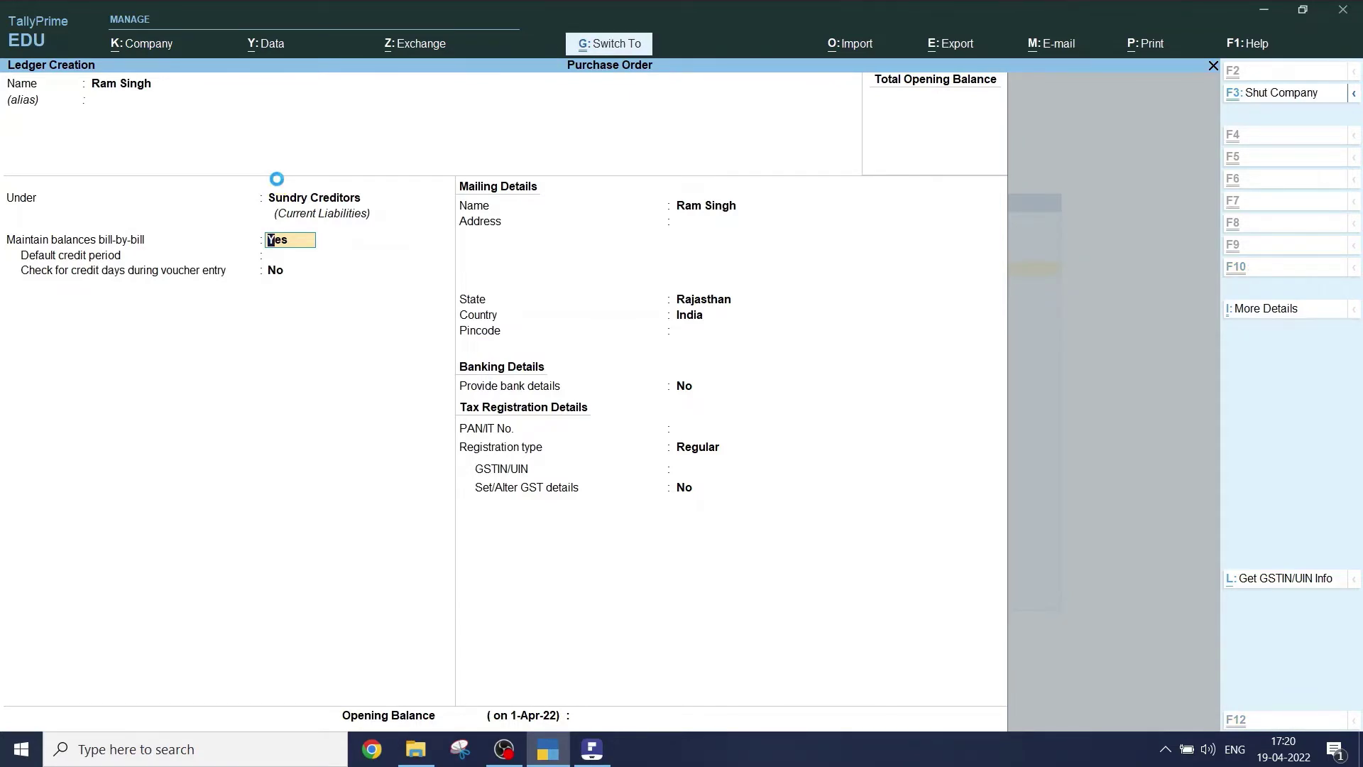
pyautogui.hotkey('ctrl', 'a')
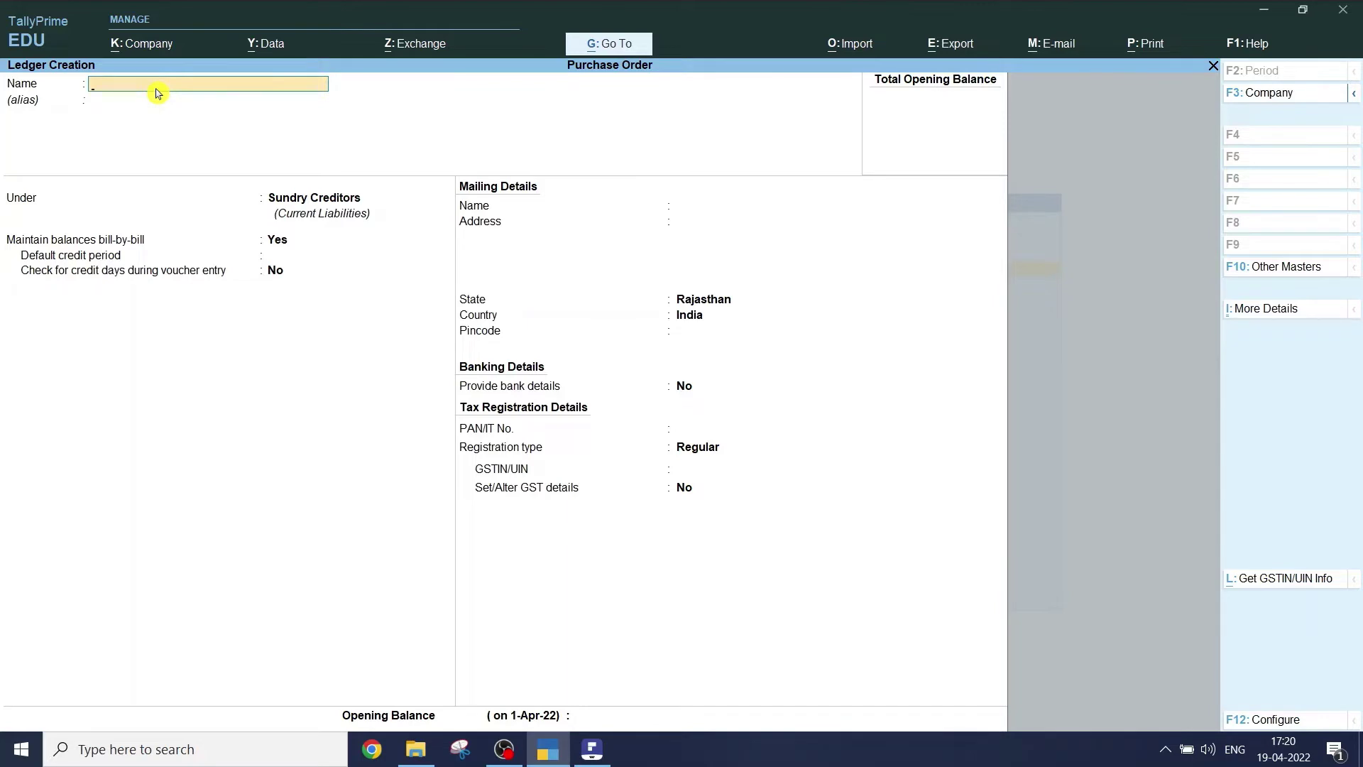
# - Create a ledger named Purchase under Purchase Accounts and save it with Ctrl+A
pyautogui.write('Purchae')
pyautogui.write('ase')
pyautogui.press('Return')
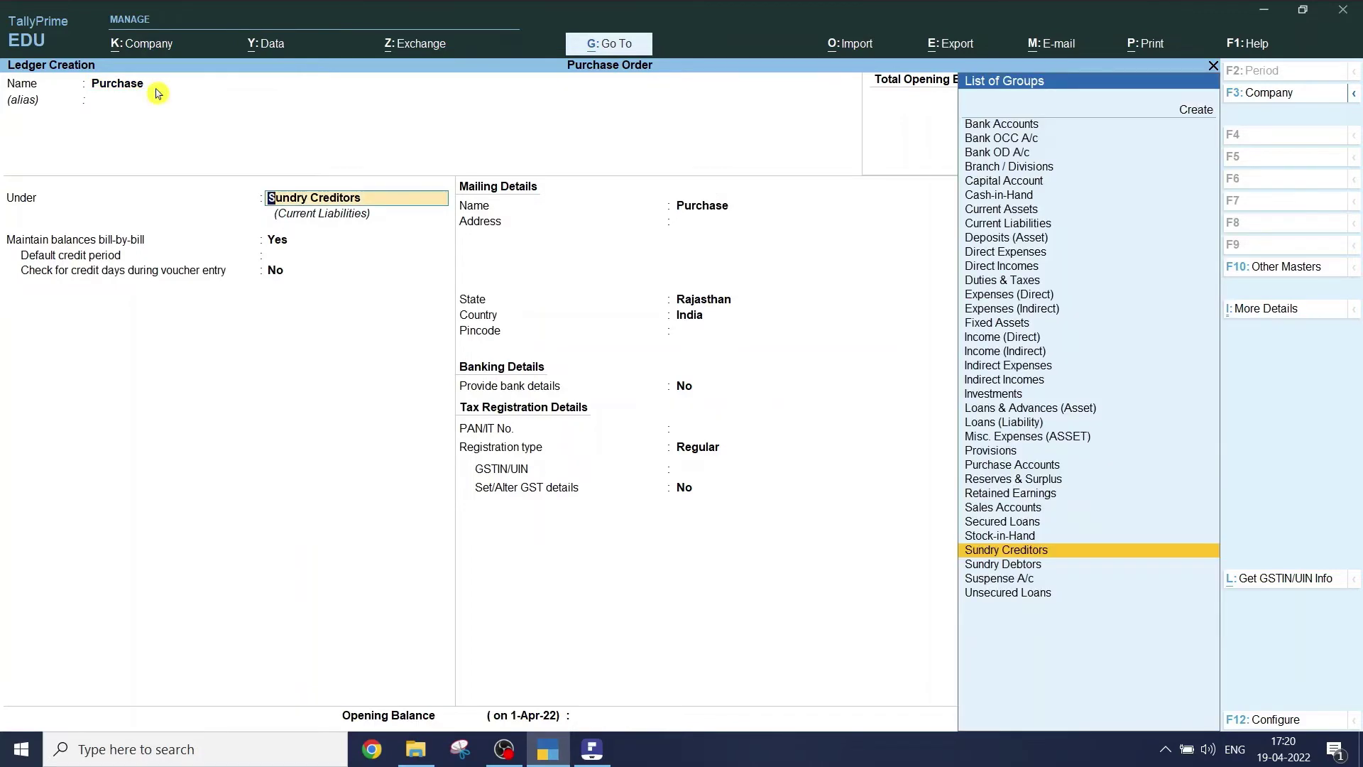
pyautogui.write('Purchase')
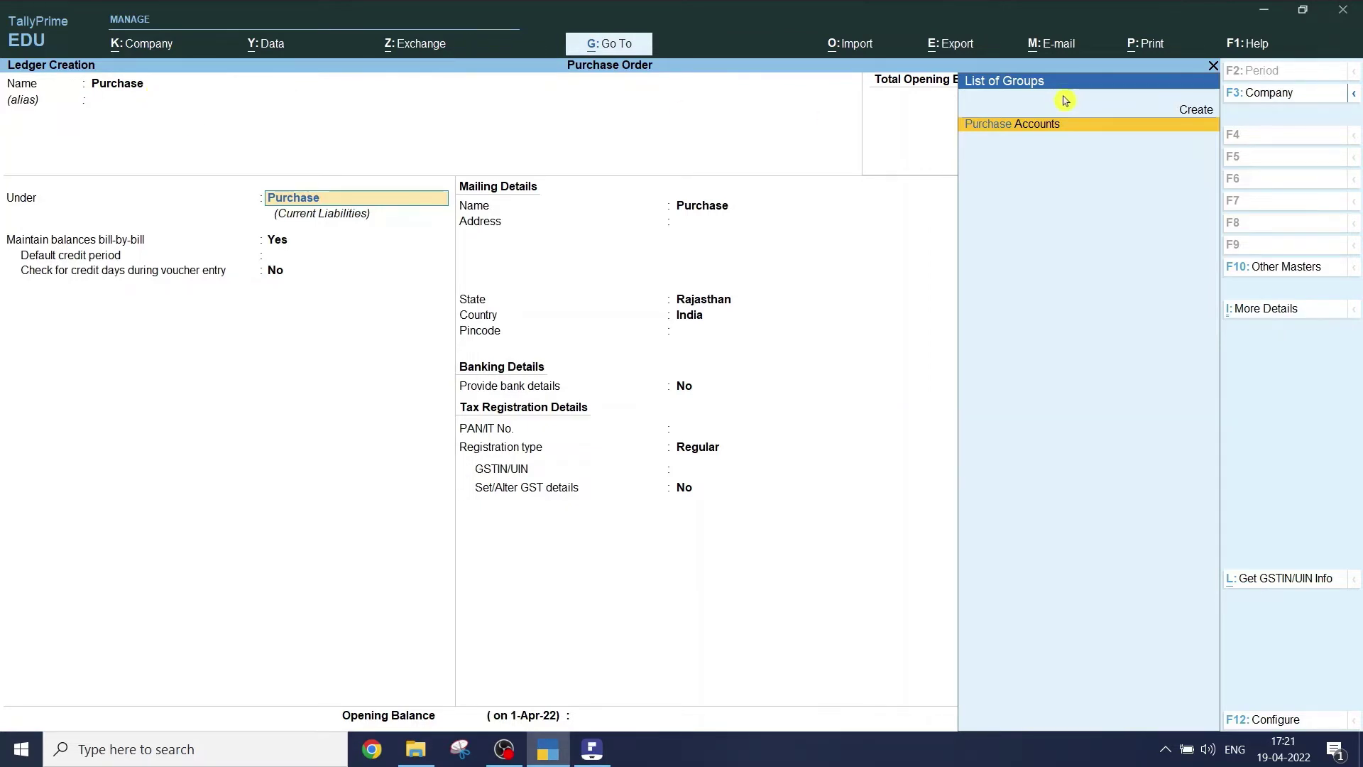
pyautogui.click(1026, 125)
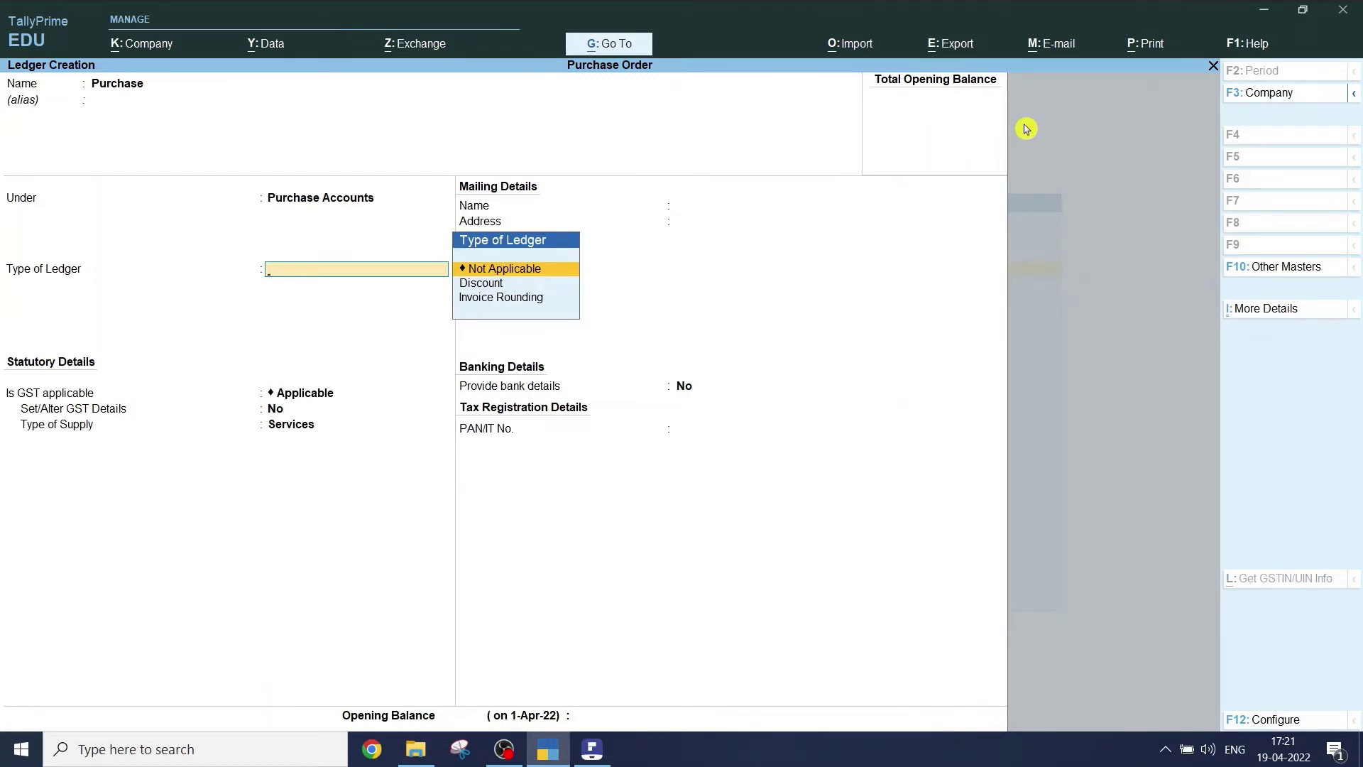
pyautogui.press('ctrl')
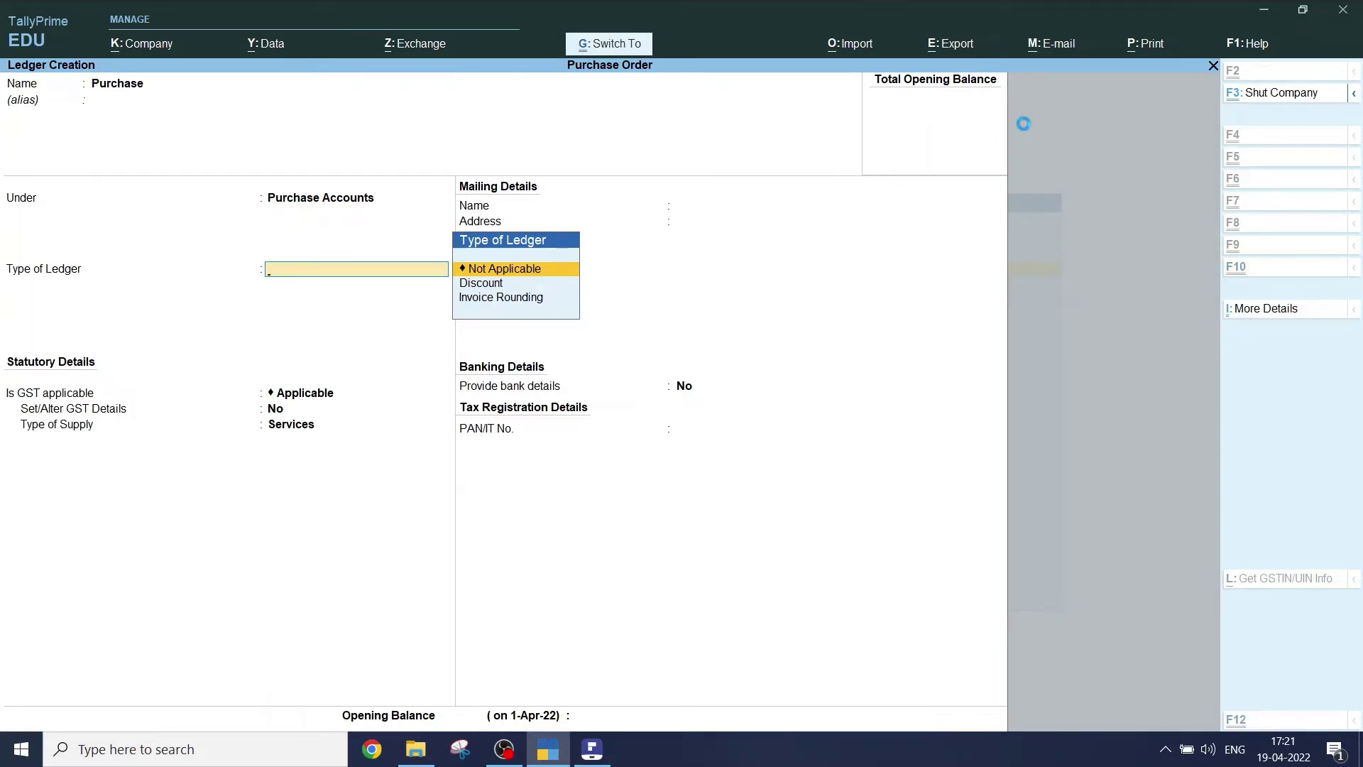
pyautogui.hotkey('ctrl', 'a')
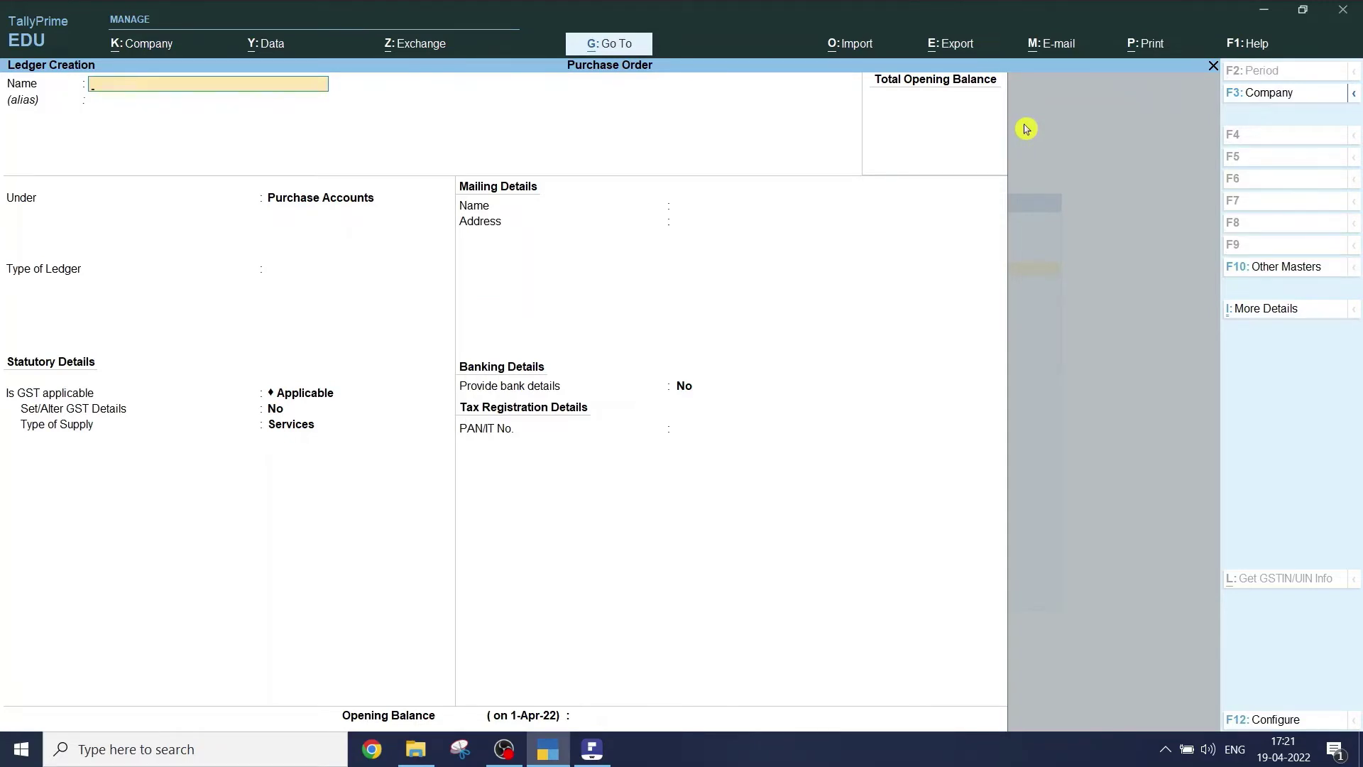
# - Create a ledger with the customer's name under Sundry Debtors and save it
pyautogui.write('Sg')
pyautogui.press('BackSpace')
pyautogui.press('BackSpace')
pyautogui.write('t')
pyautogui.press('BackSpace')
pyautogui.press('BackSpace')
pyautogui.press('Return')
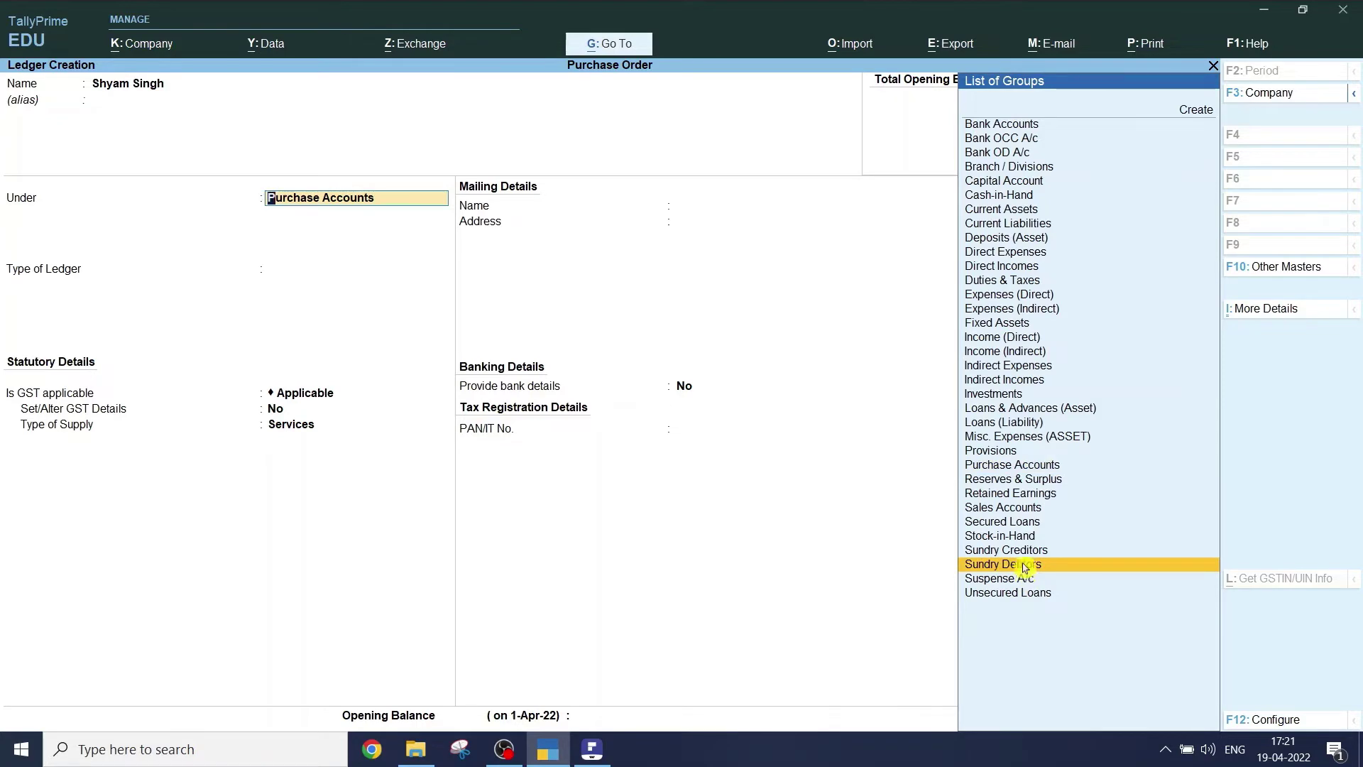
pyautogui.click(1023, 568)
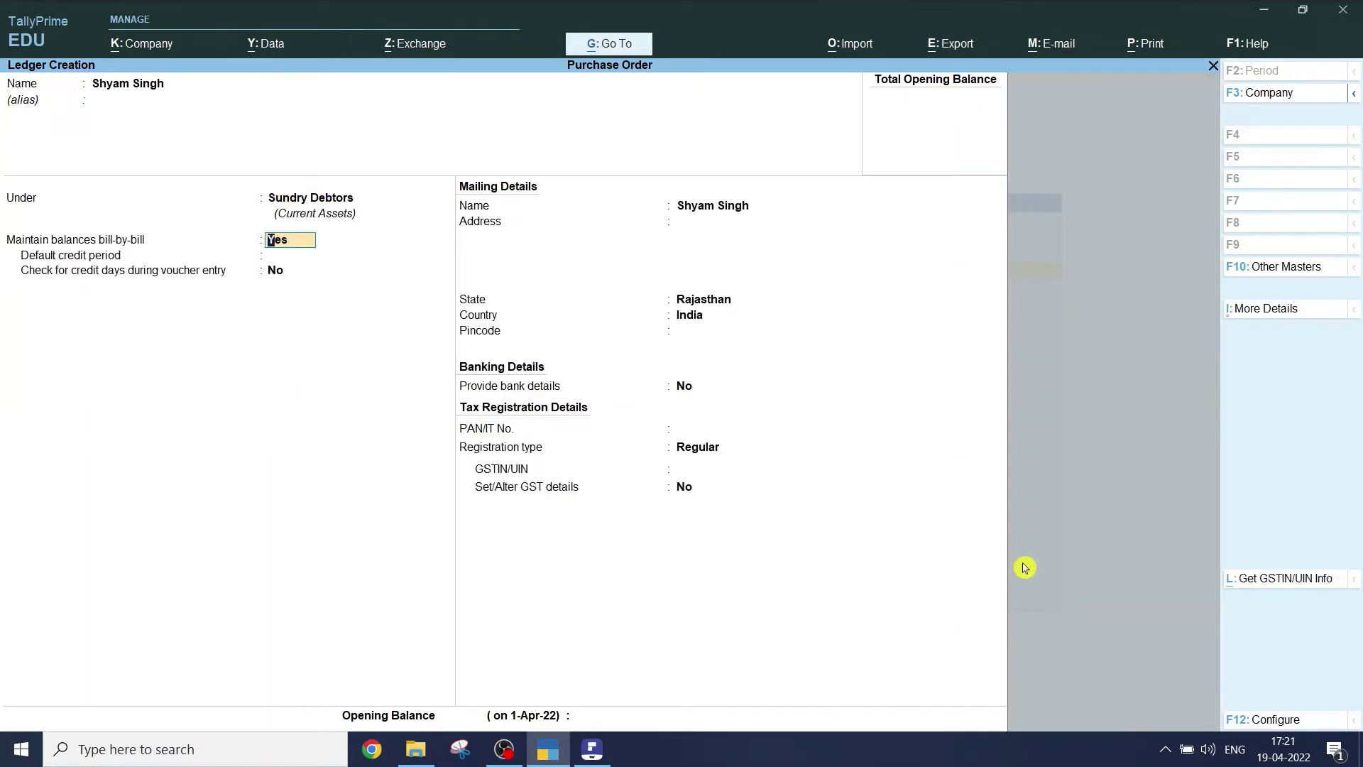
pyautogui.press('ctrl')
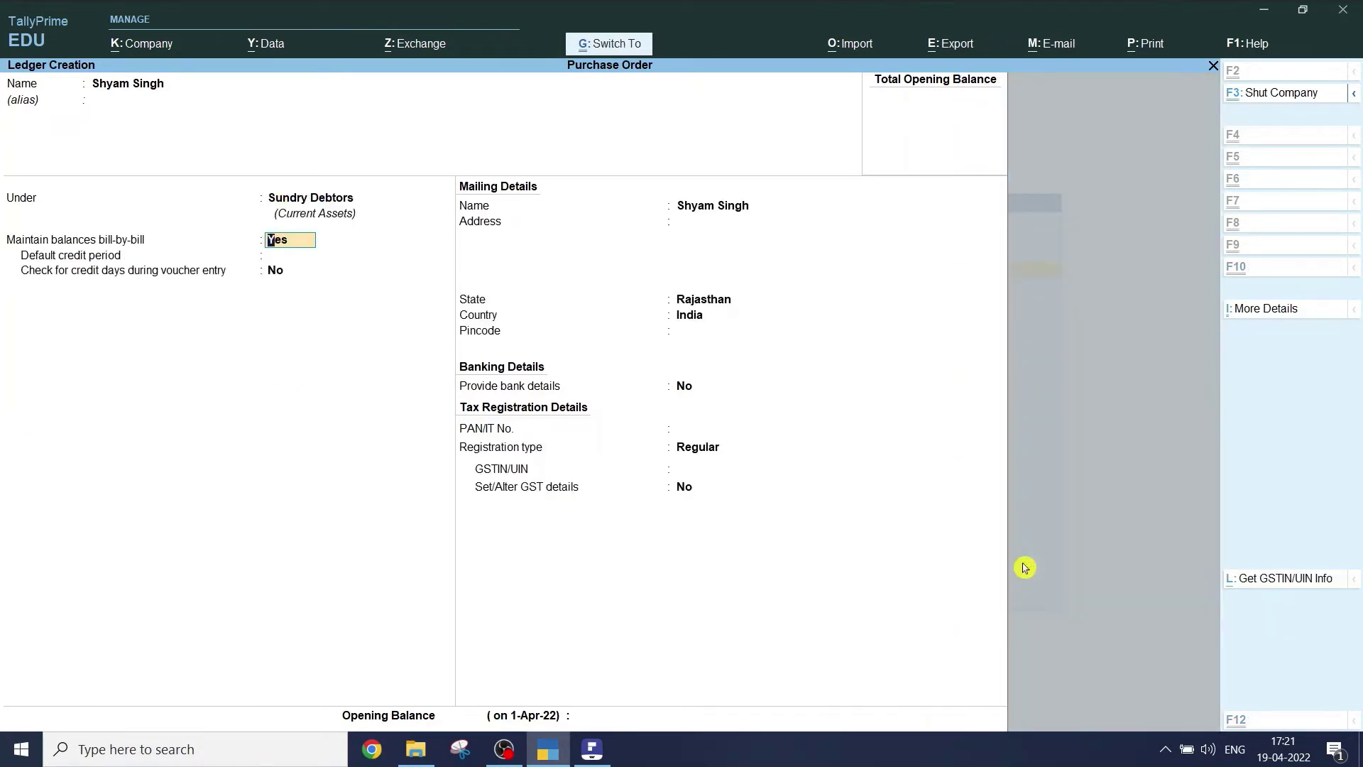
pyautogui.click(1025, 567)
pyautogui.hotkey('ctrl', 'a')
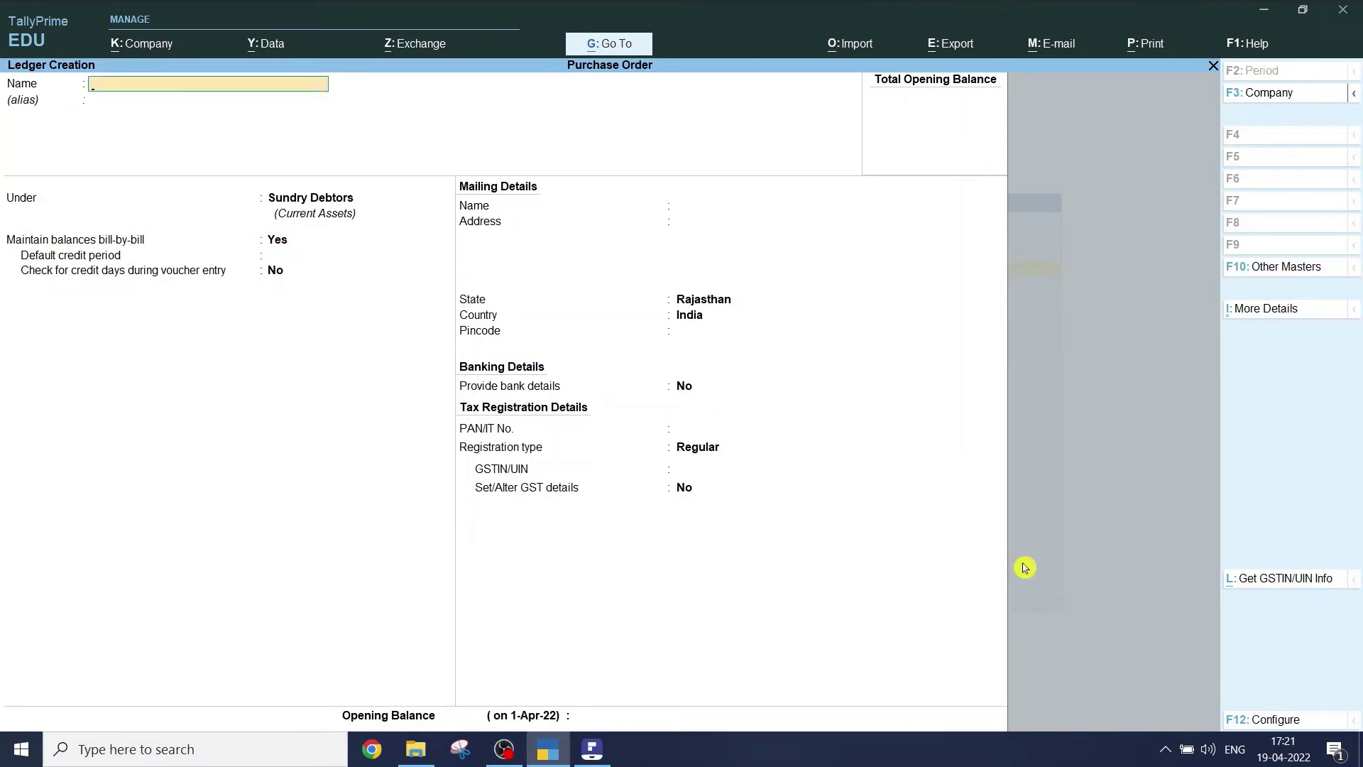
# - Create the Sales ledger under Sales Accounts, save it, and quit to Gateway of Tally
pyautogui.write('Sales')
pyautogui.press('Return')
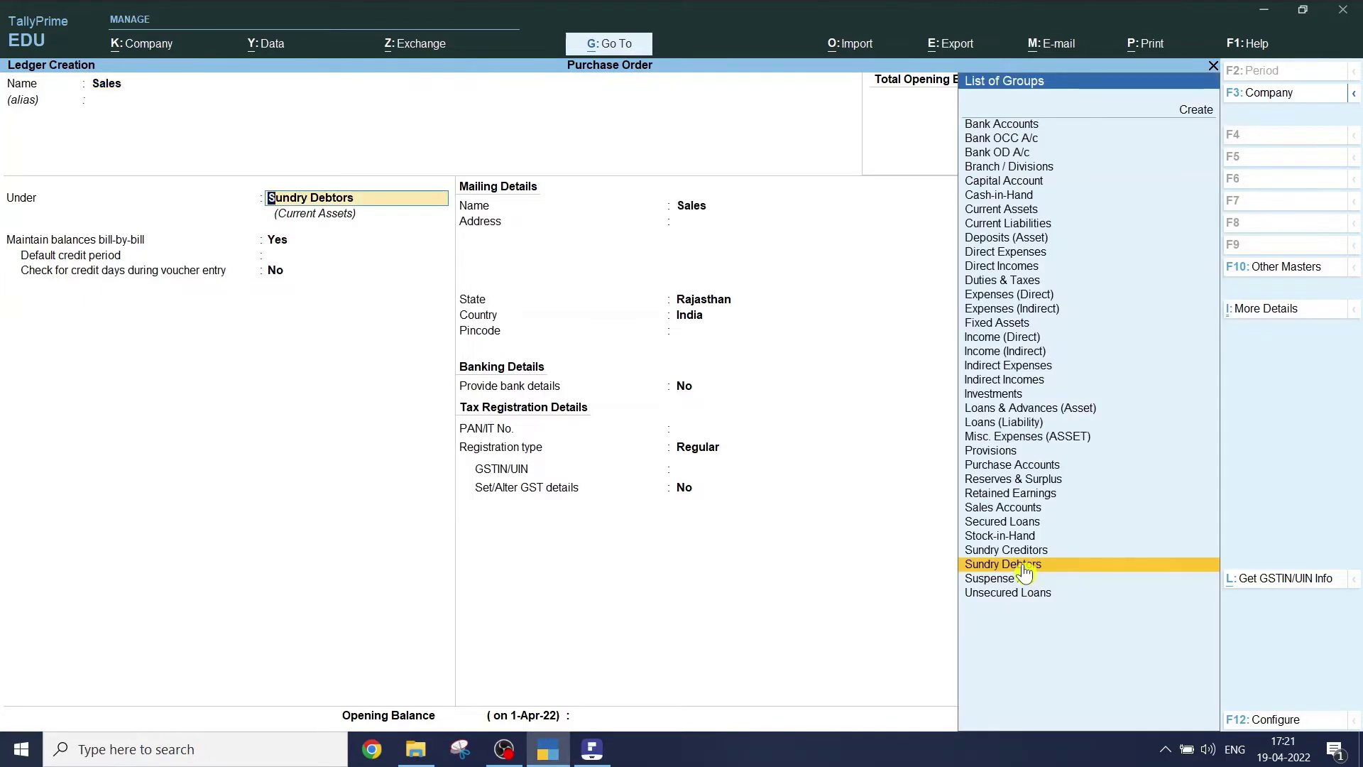
pyautogui.write('sal')
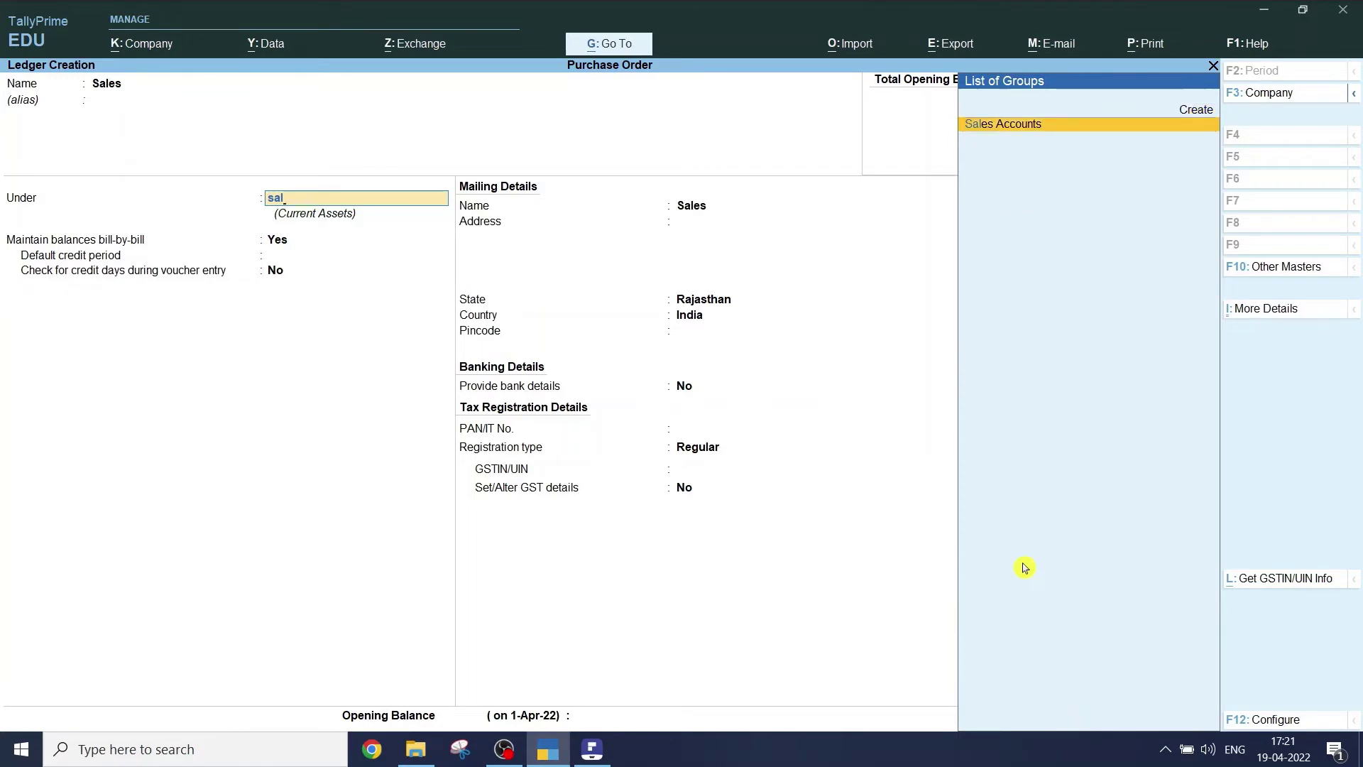
pyautogui.press('Return')
pyautogui.press('ctrl')
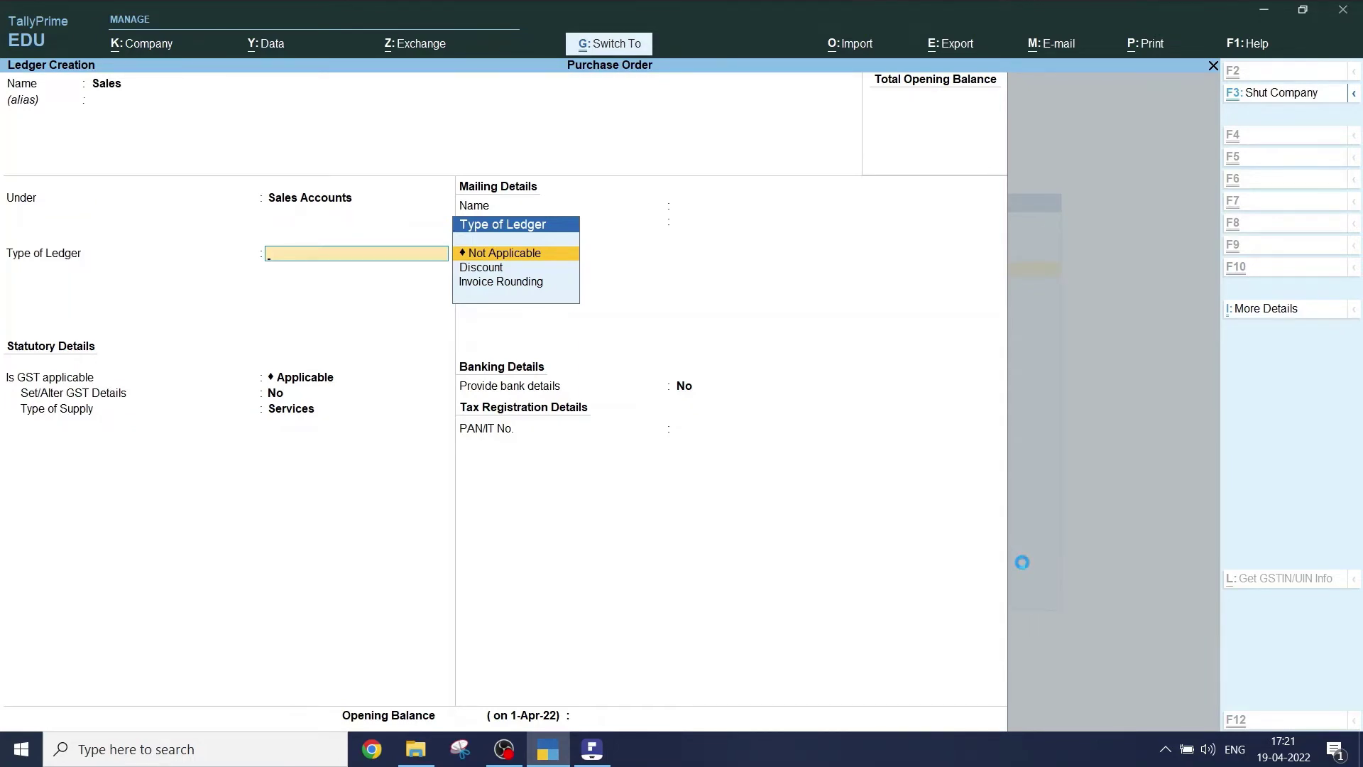
pyautogui.hotkey('ctrl', 'a')
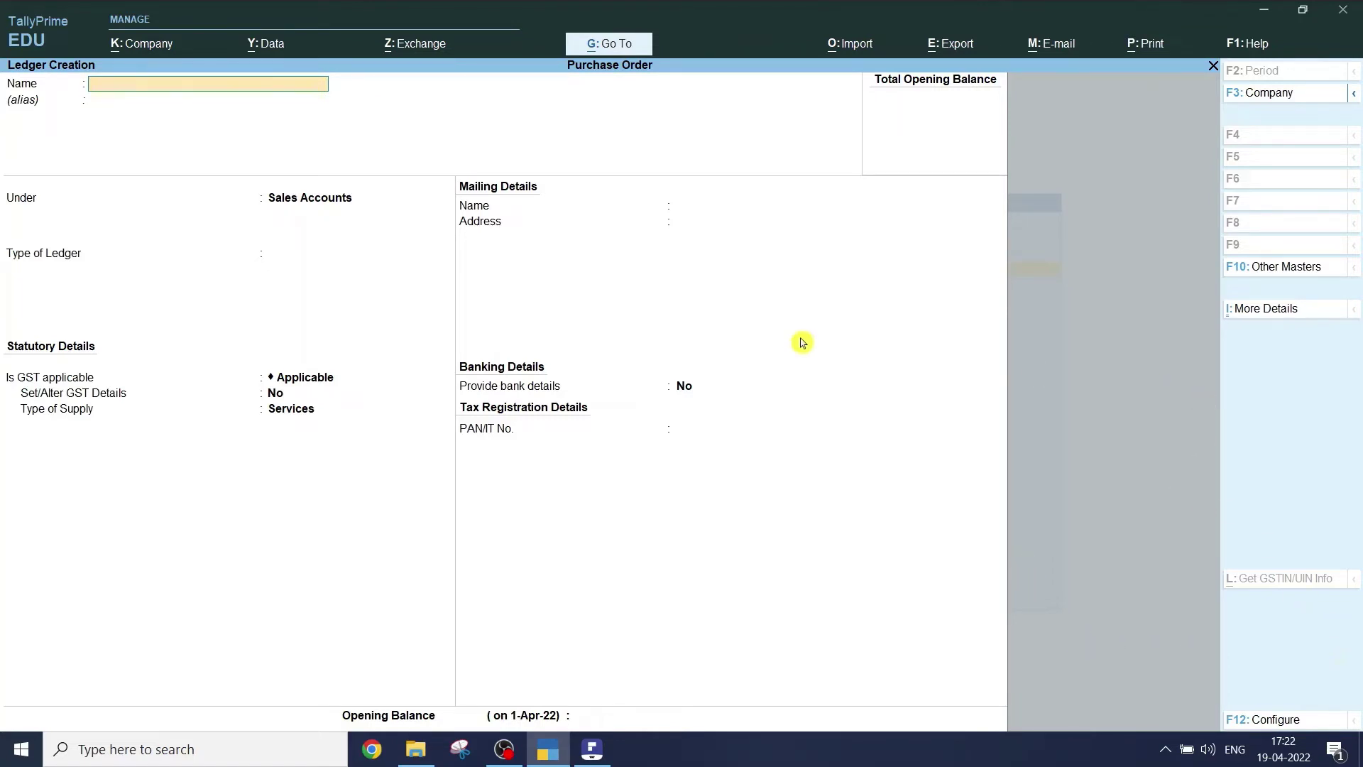
pyautogui.press('Escape')
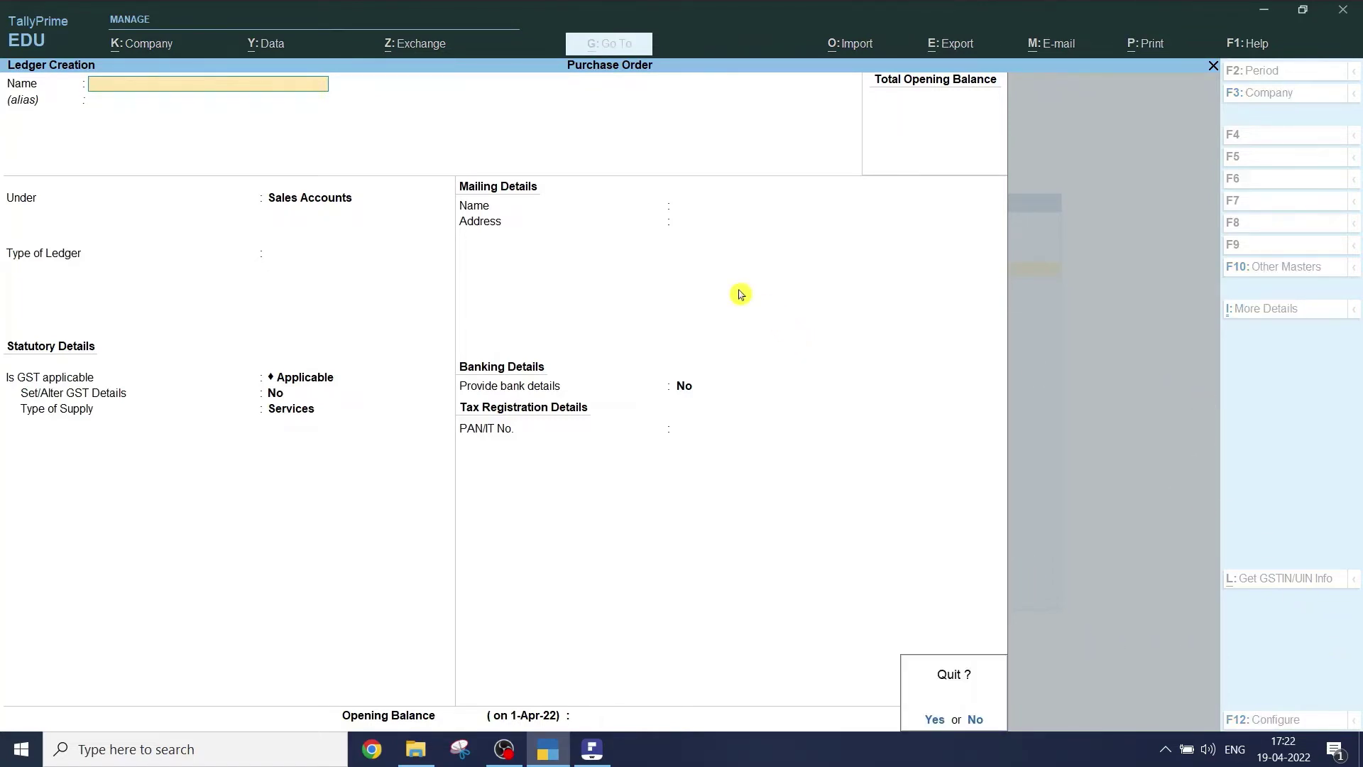
pyautogui.press('y')
pyautogui.press('Escape')
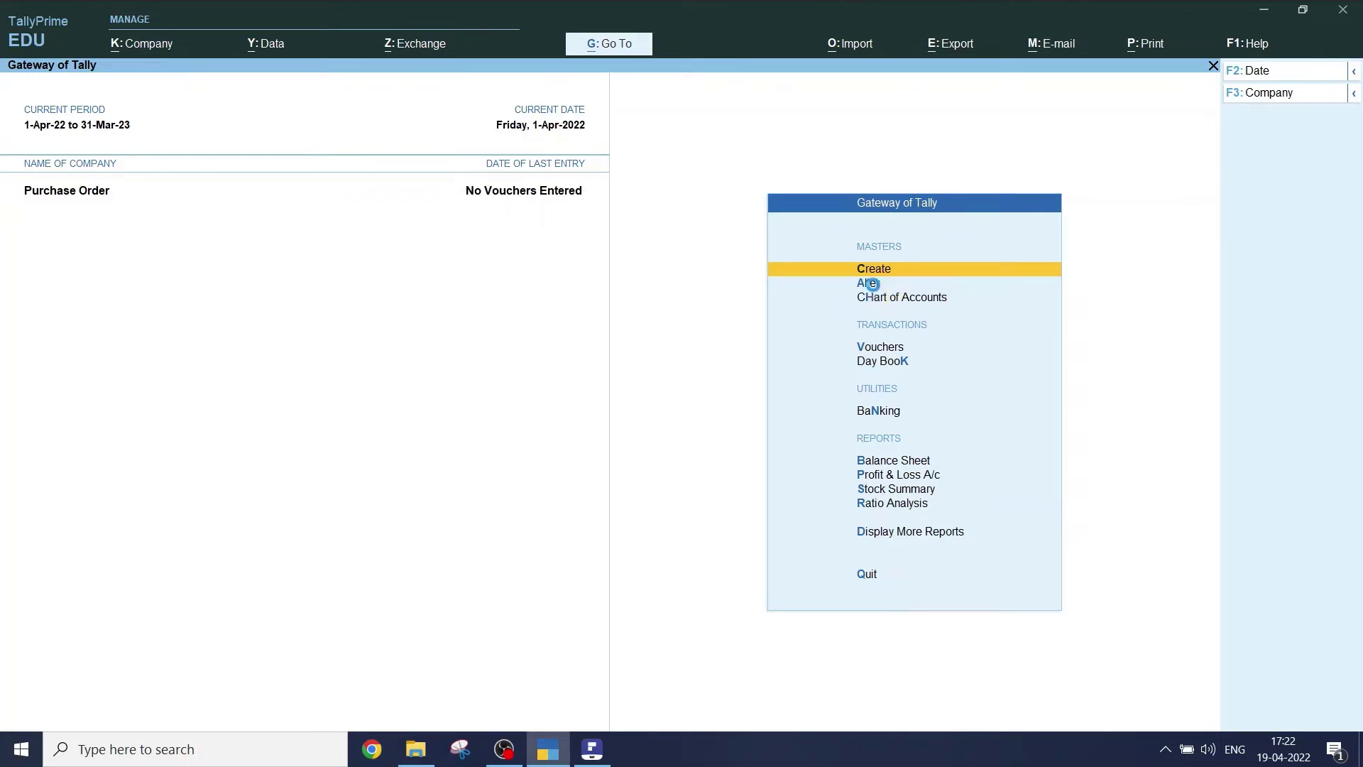
pyautogui.click(874, 286)
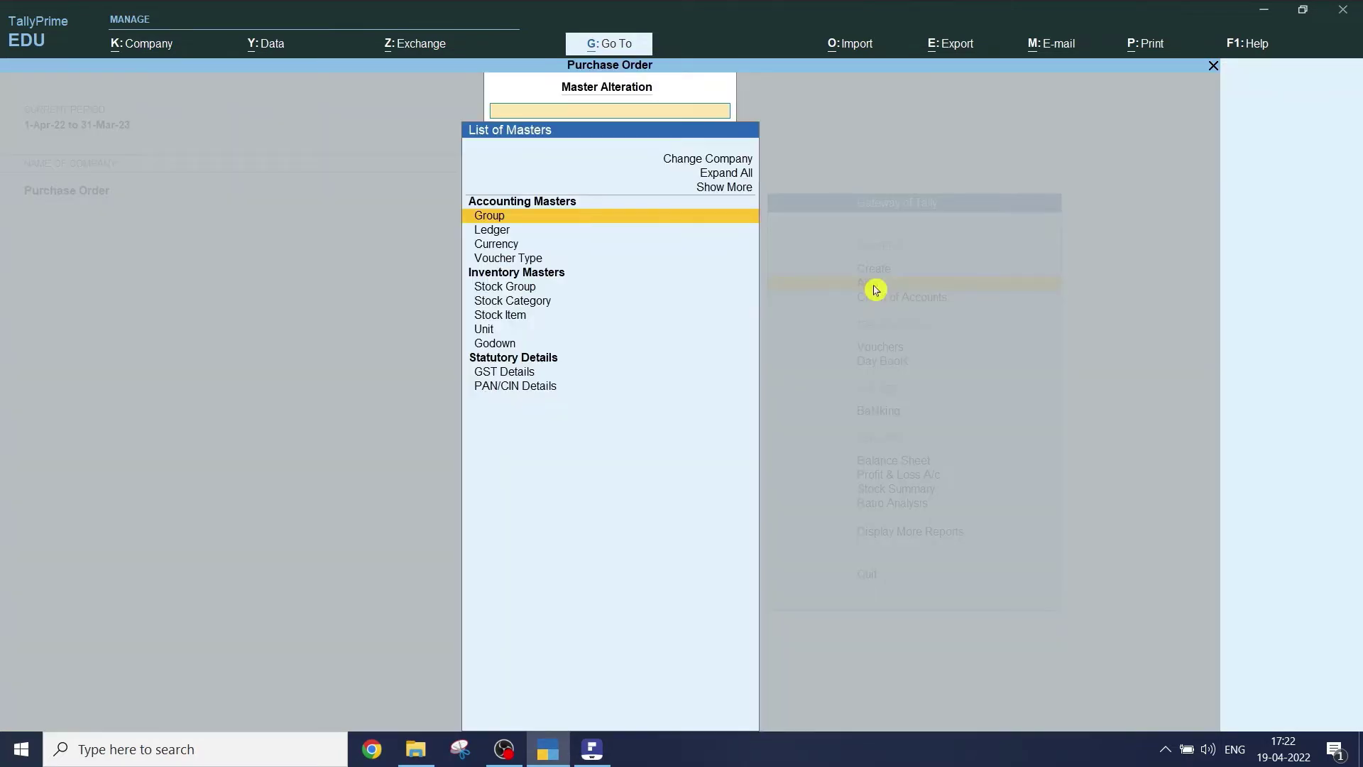
pyautogui.click(493, 231)
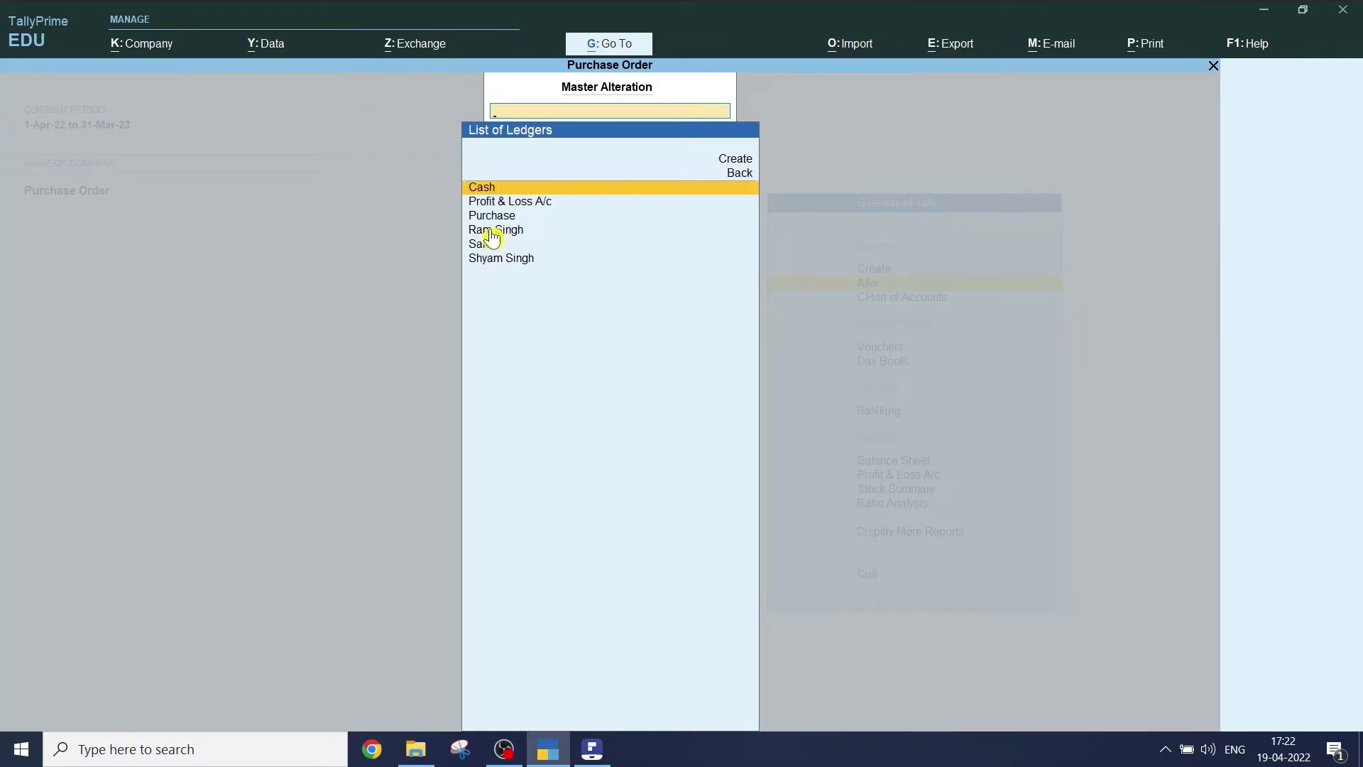
pyautogui.press('Down')
pyautogui.press('Down')
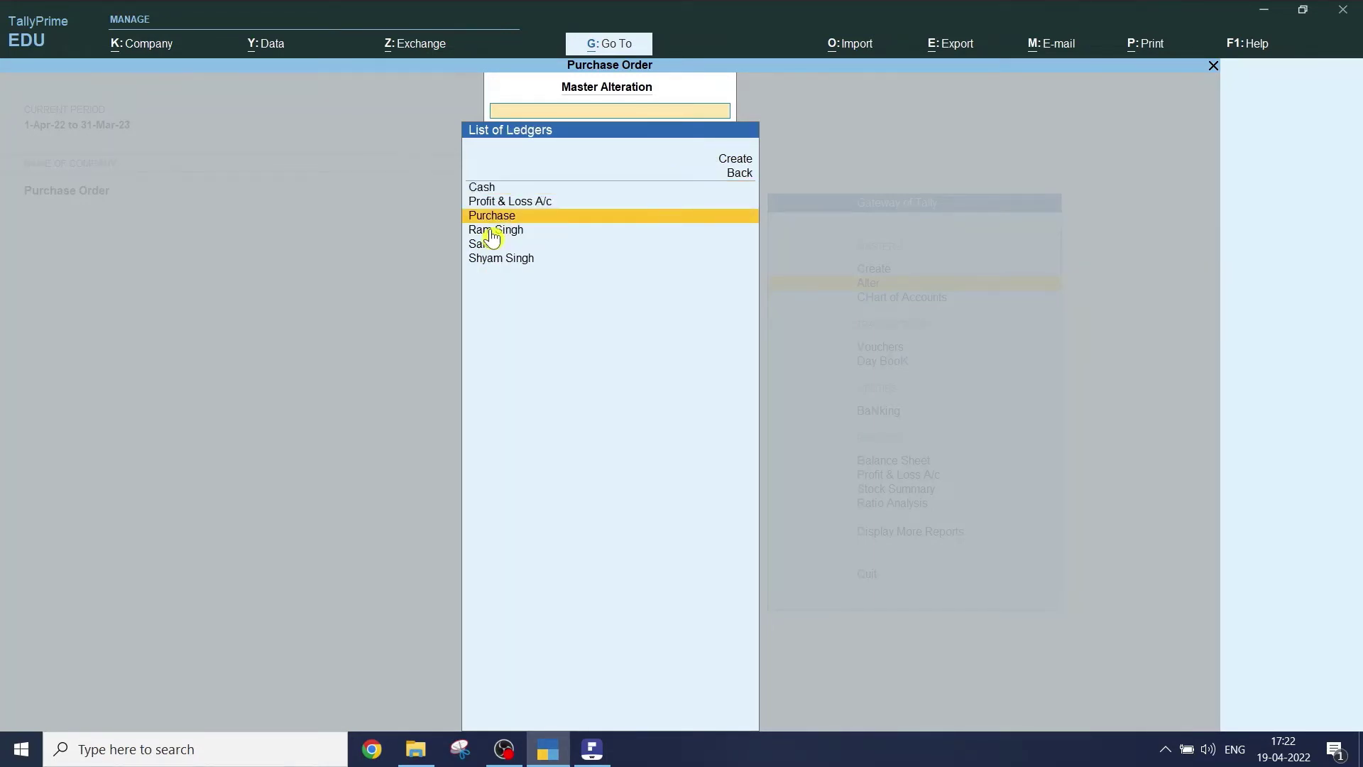
pyautogui.press('Down')
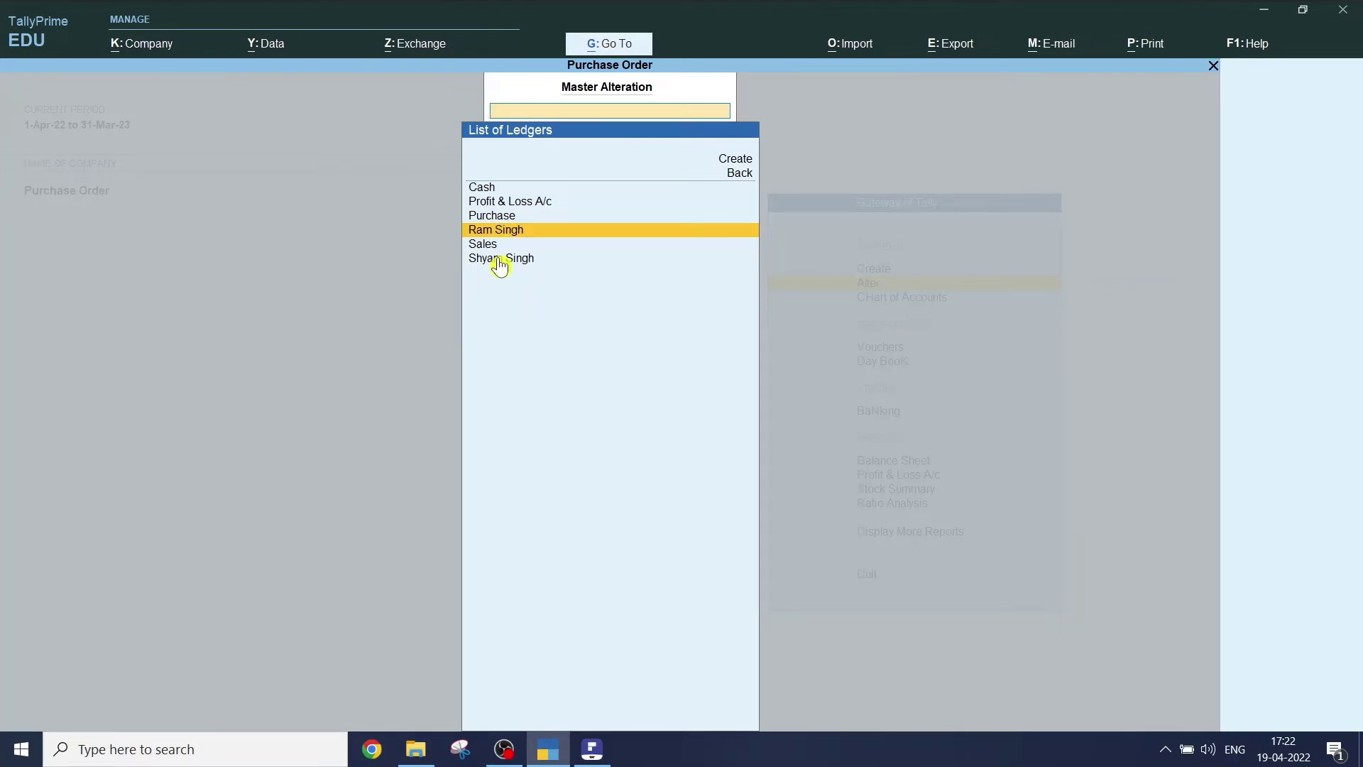
pyautogui.press('Escape')
pyautogui.press('Escape')
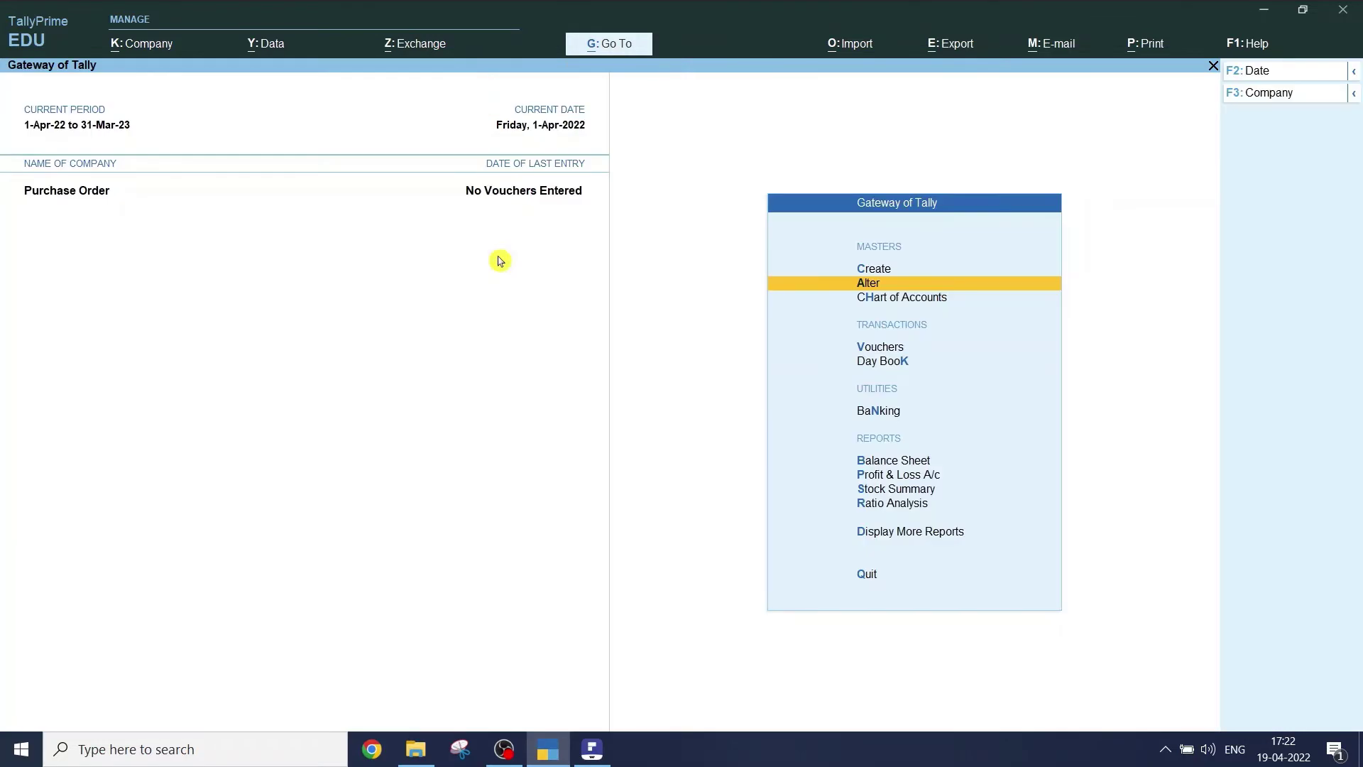
pyautogui.hotkey('alt', 'Tab')
# - Highlight 'GOT' and the Create Unit line in the PDF, then return to TallyPrime
pyautogui.scroll(-1, 579, 299)
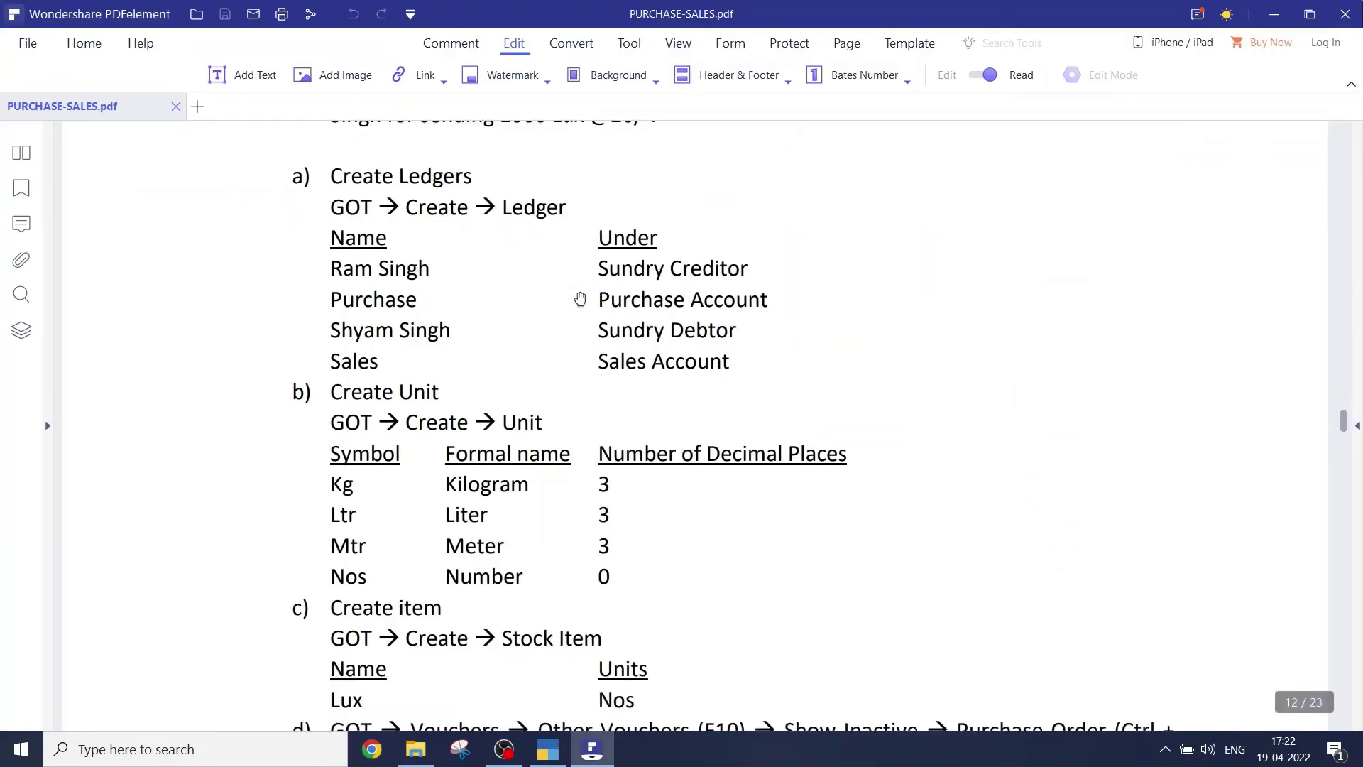
pyautogui.scroll(-1, 562, 348)
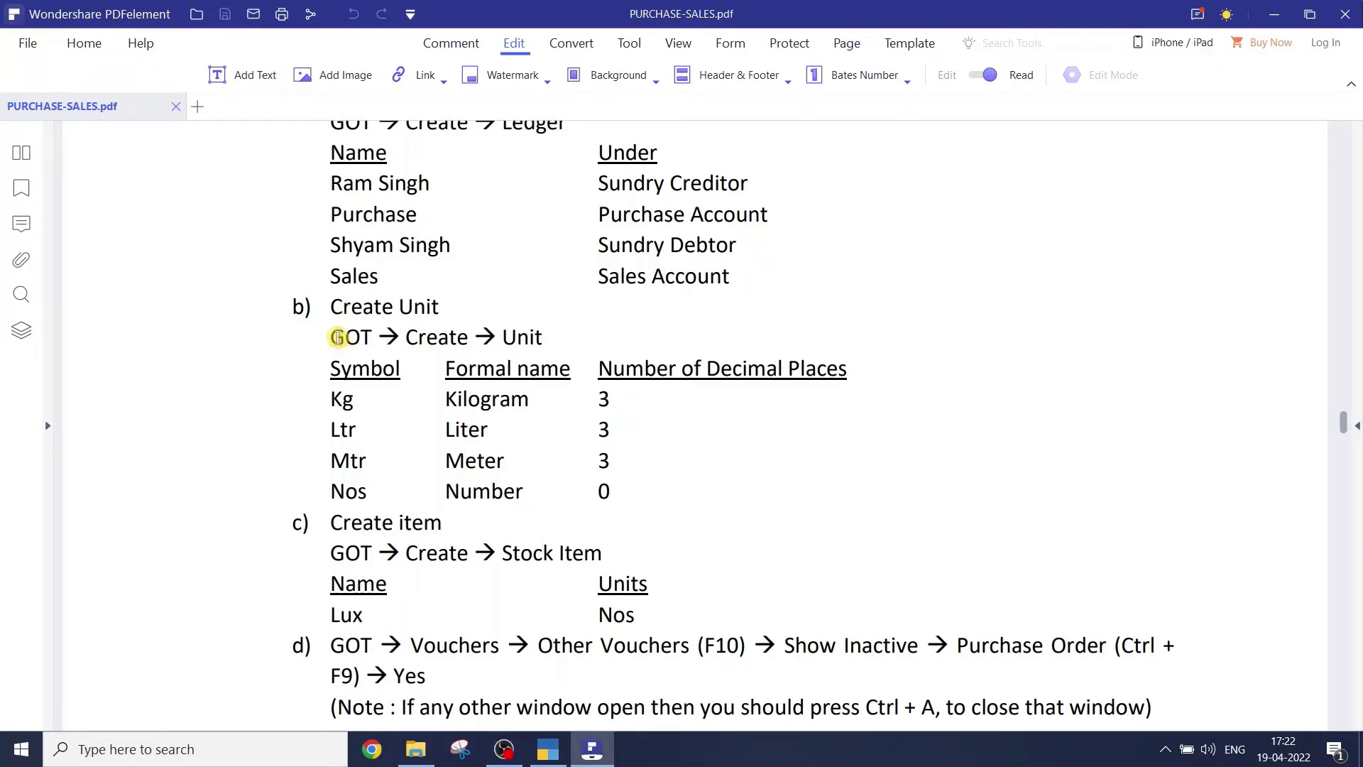
pyautogui.moveTo(335, 338); pyautogui.dragTo(391, 339)
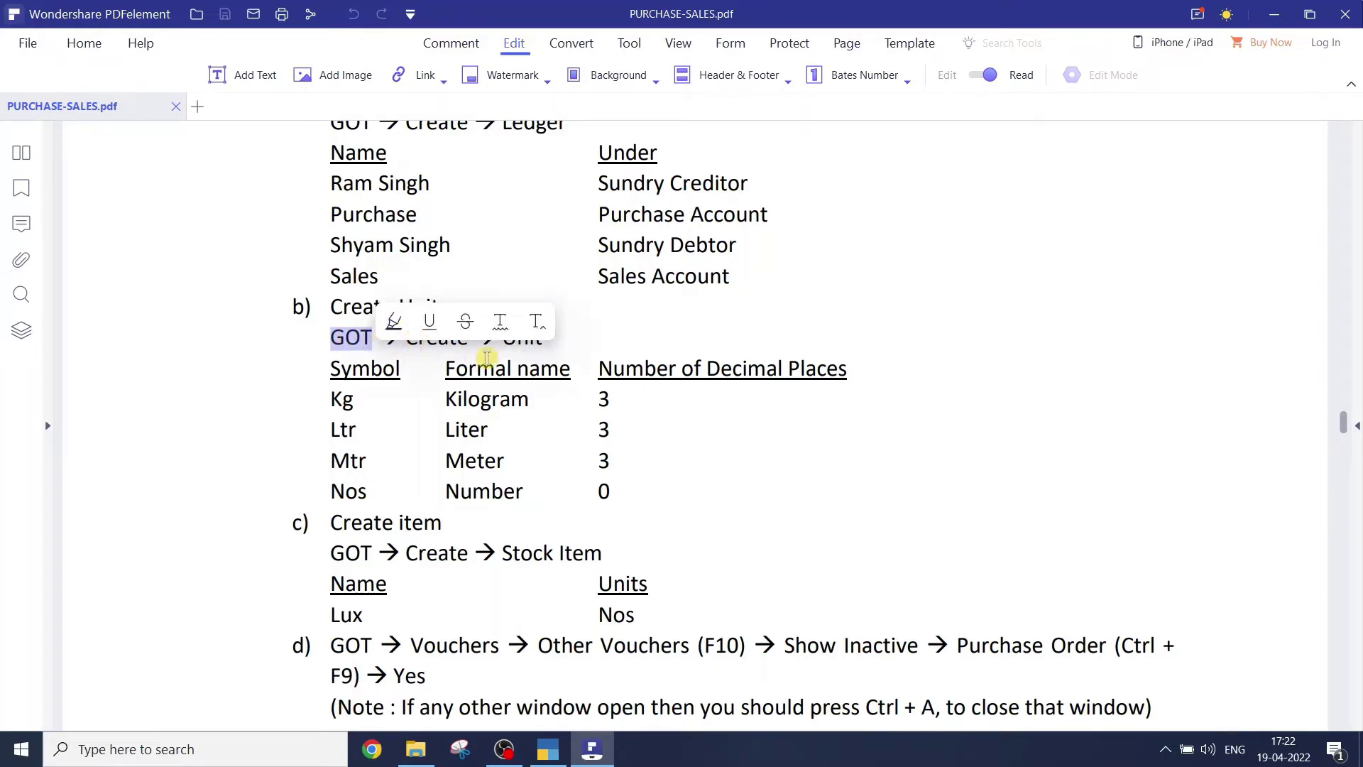
pyautogui.click(544, 349)
pyautogui.moveTo(503, 338); pyautogui.dragTo(557, 354)
pyautogui.click(784, 404)
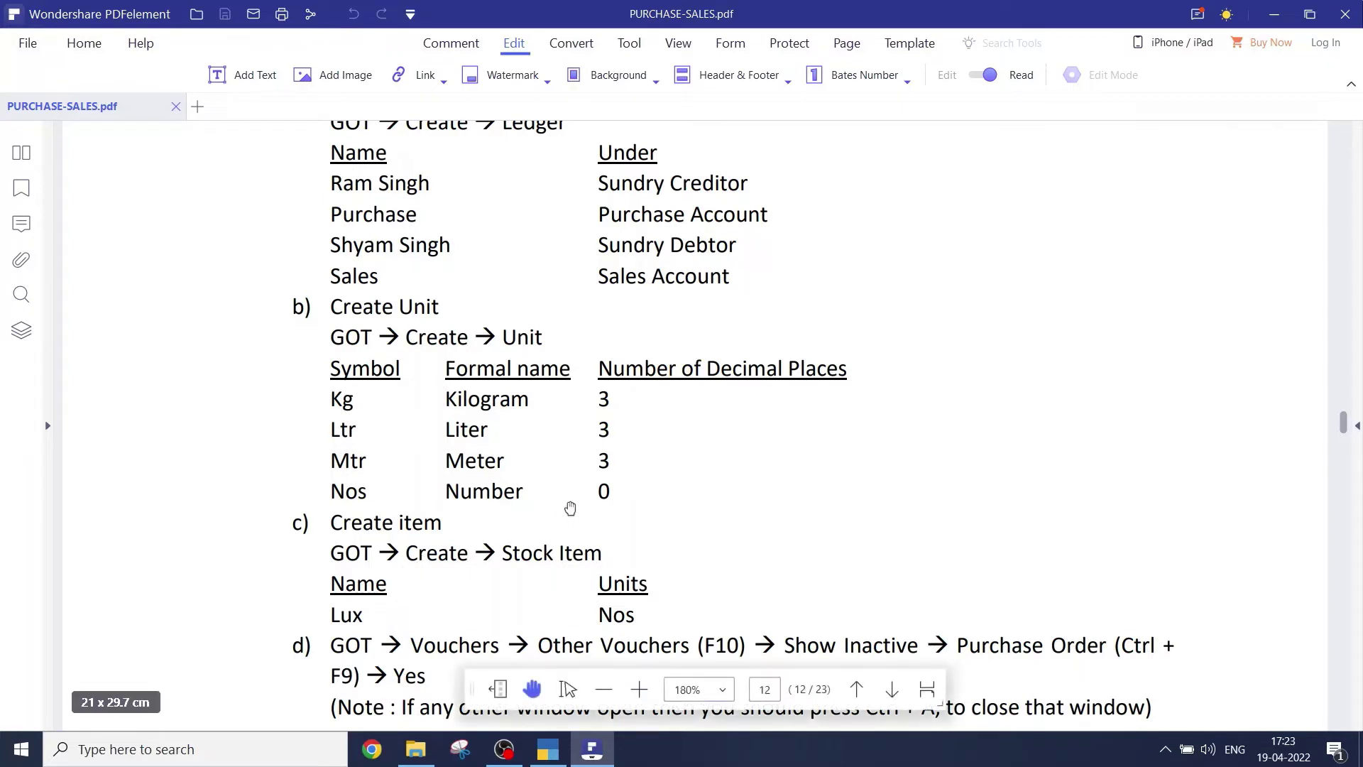
pyautogui.hotkey('alt', 'Tab')
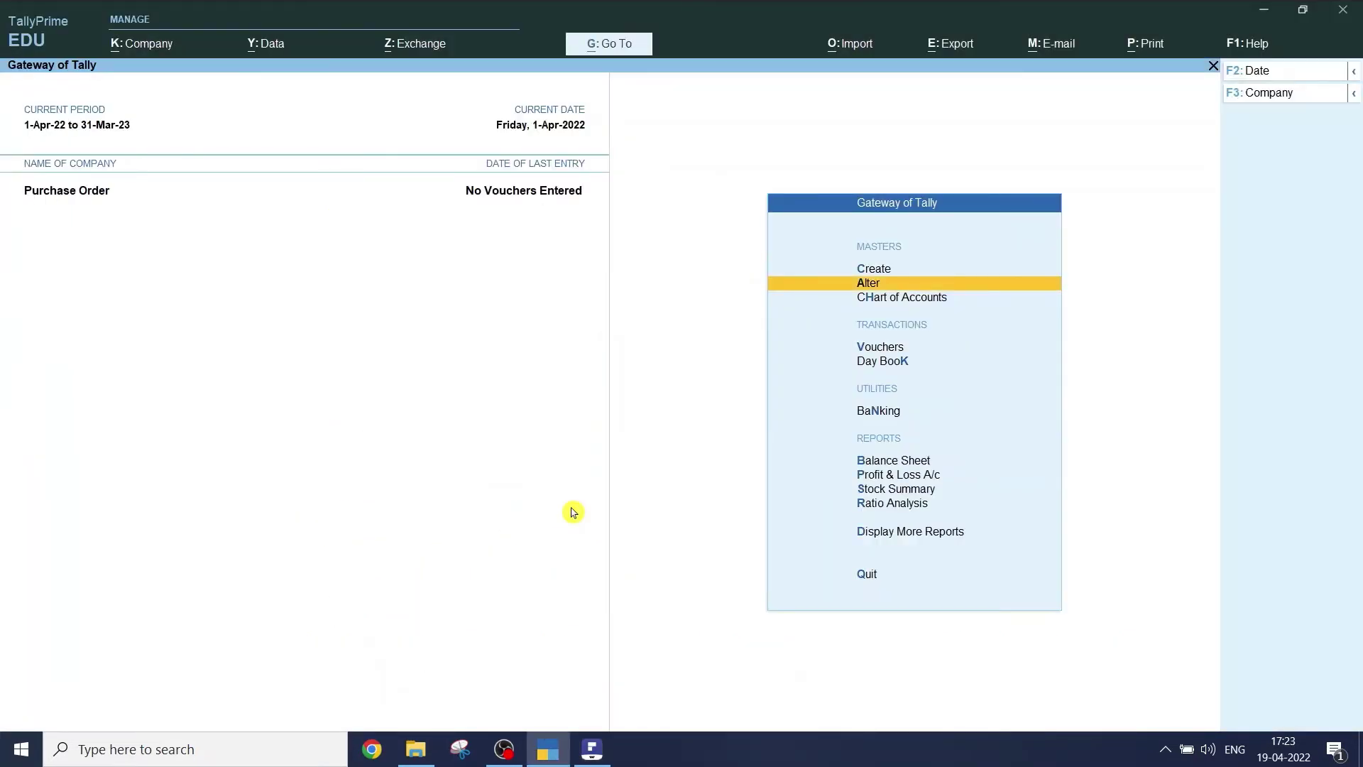
# - Create the unit kg with formal name Kilogram and 3 decimal places
pyautogui.press('Up')
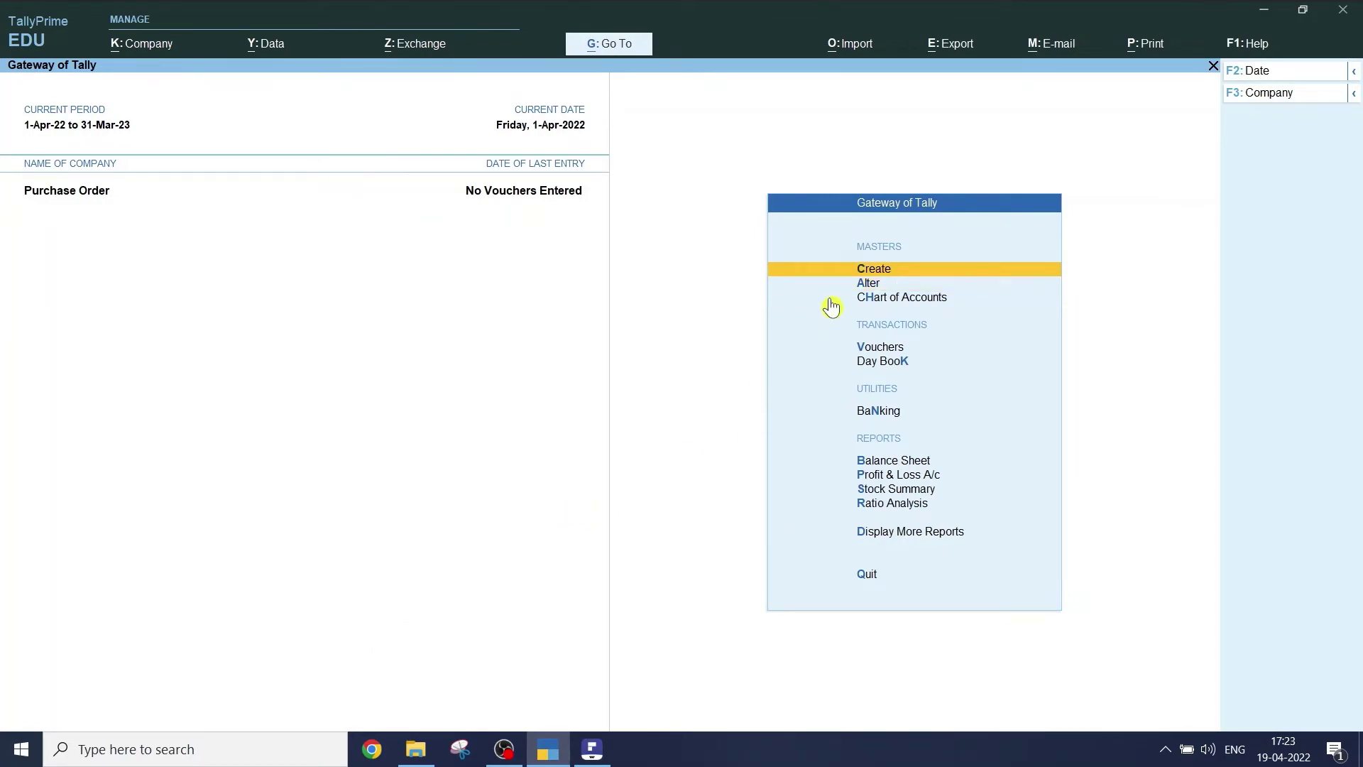
pyautogui.click(873, 274)
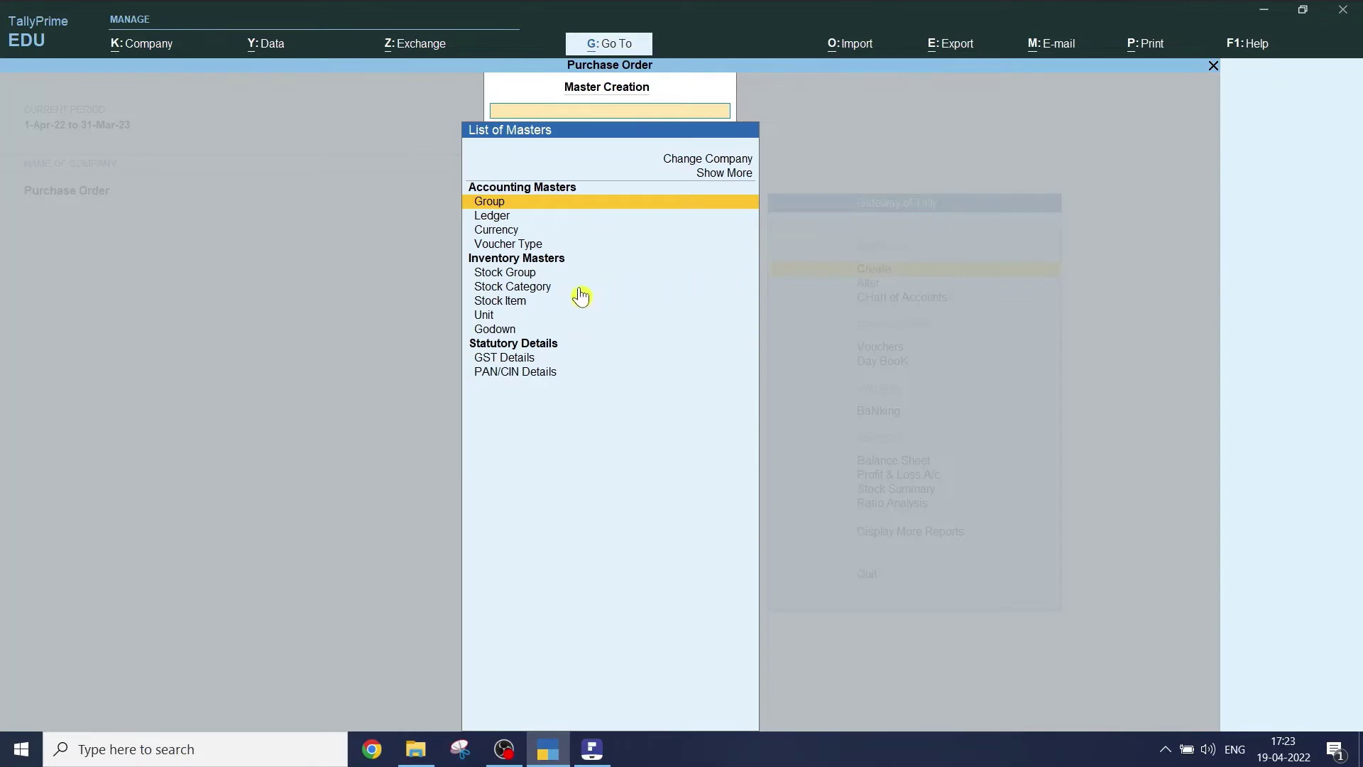
pyautogui.click(488, 316)
pyautogui.click(489, 317)
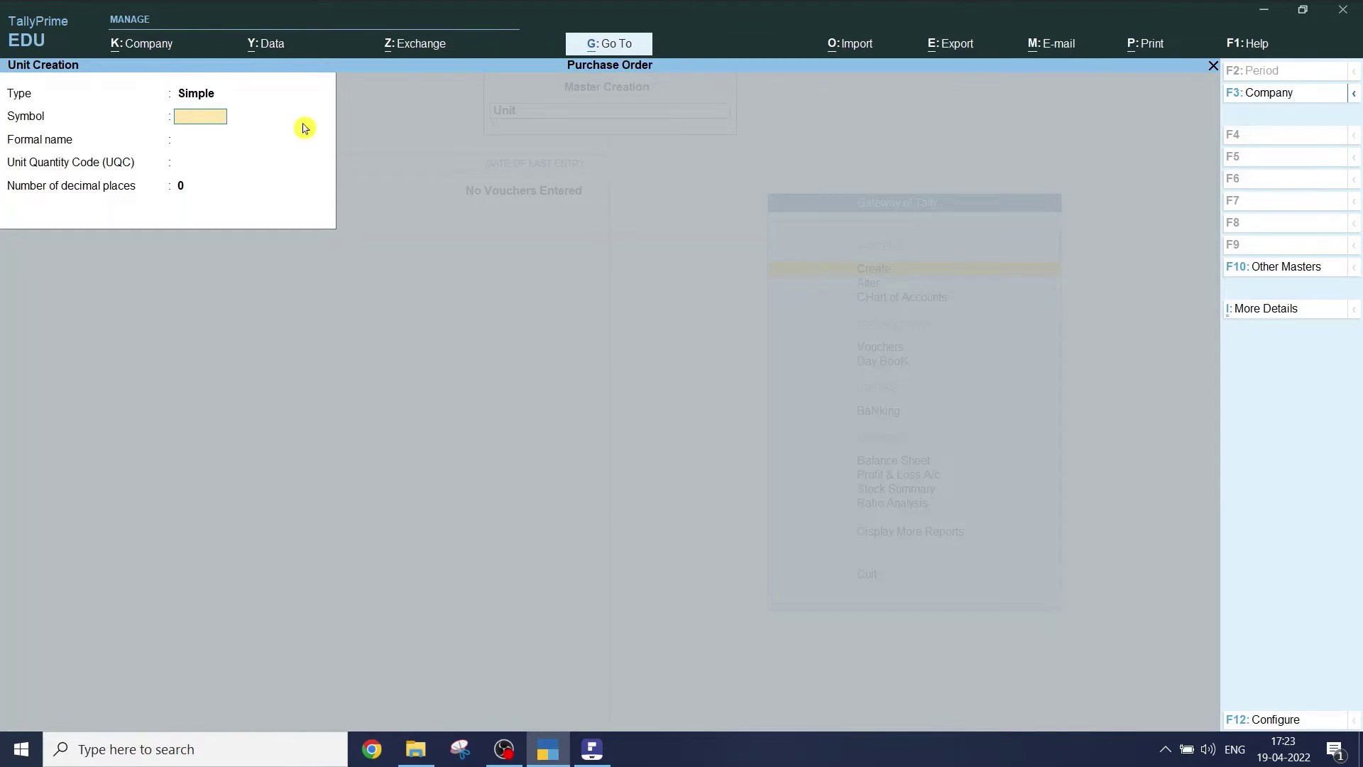
pyautogui.write('kg')
pyautogui.press('Return')
pyautogui.write('K')
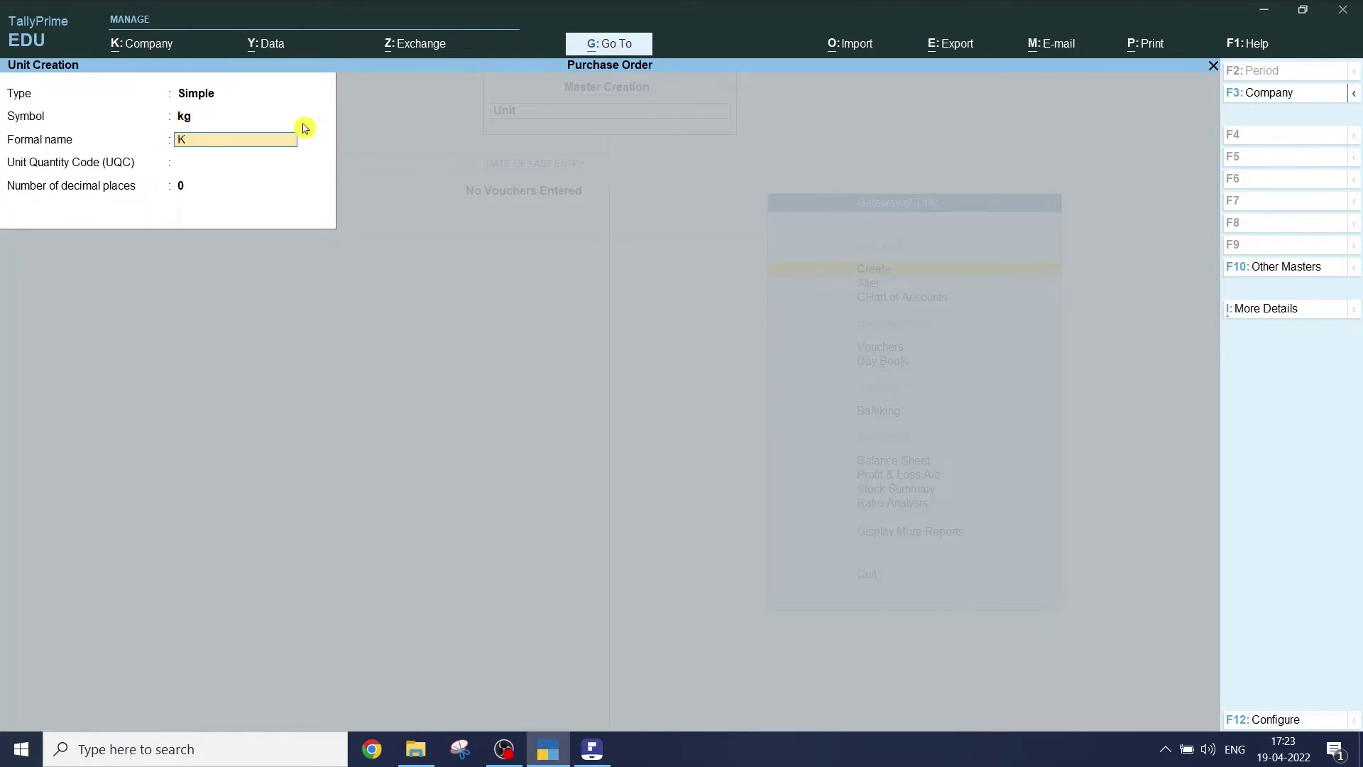
pyautogui.write('ilogram')
pyautogui.press('Return')
pyautogui.press('Return')
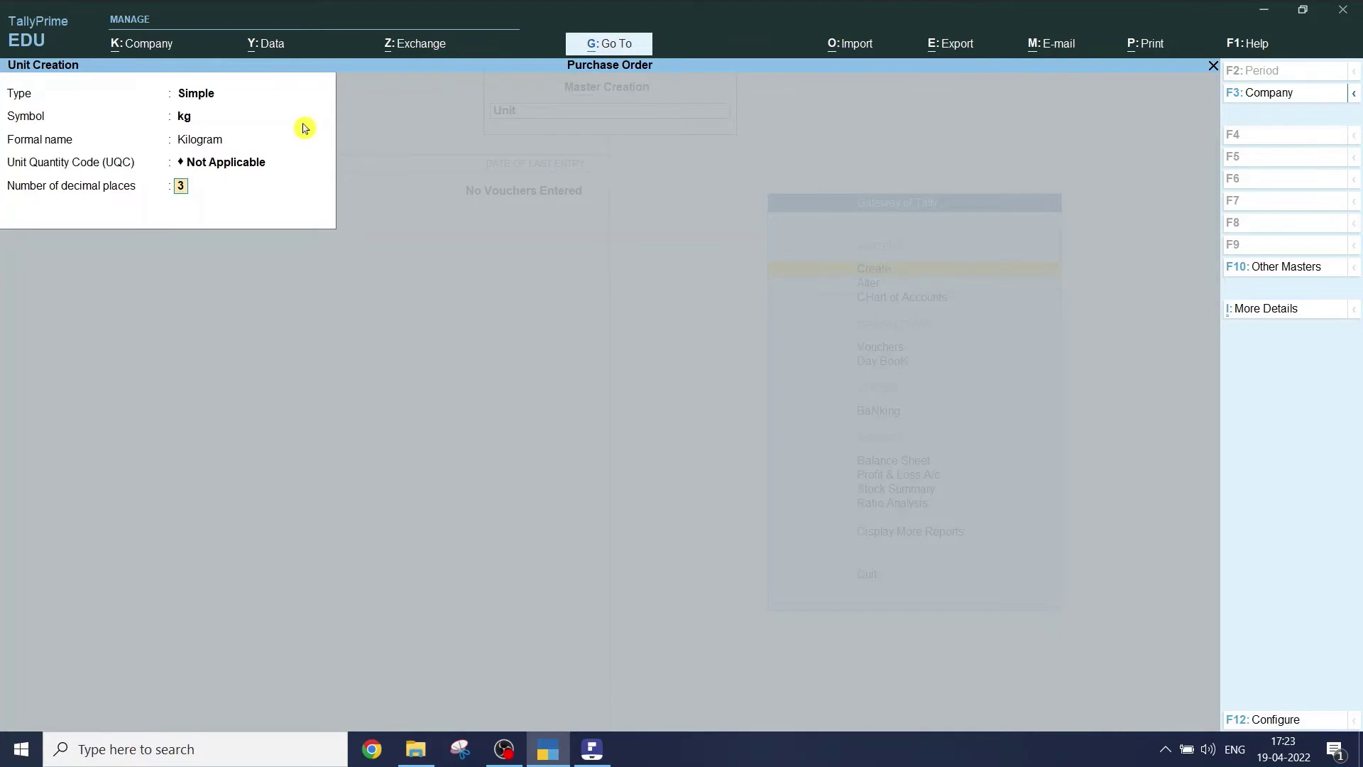
pyautogui.press('Return')
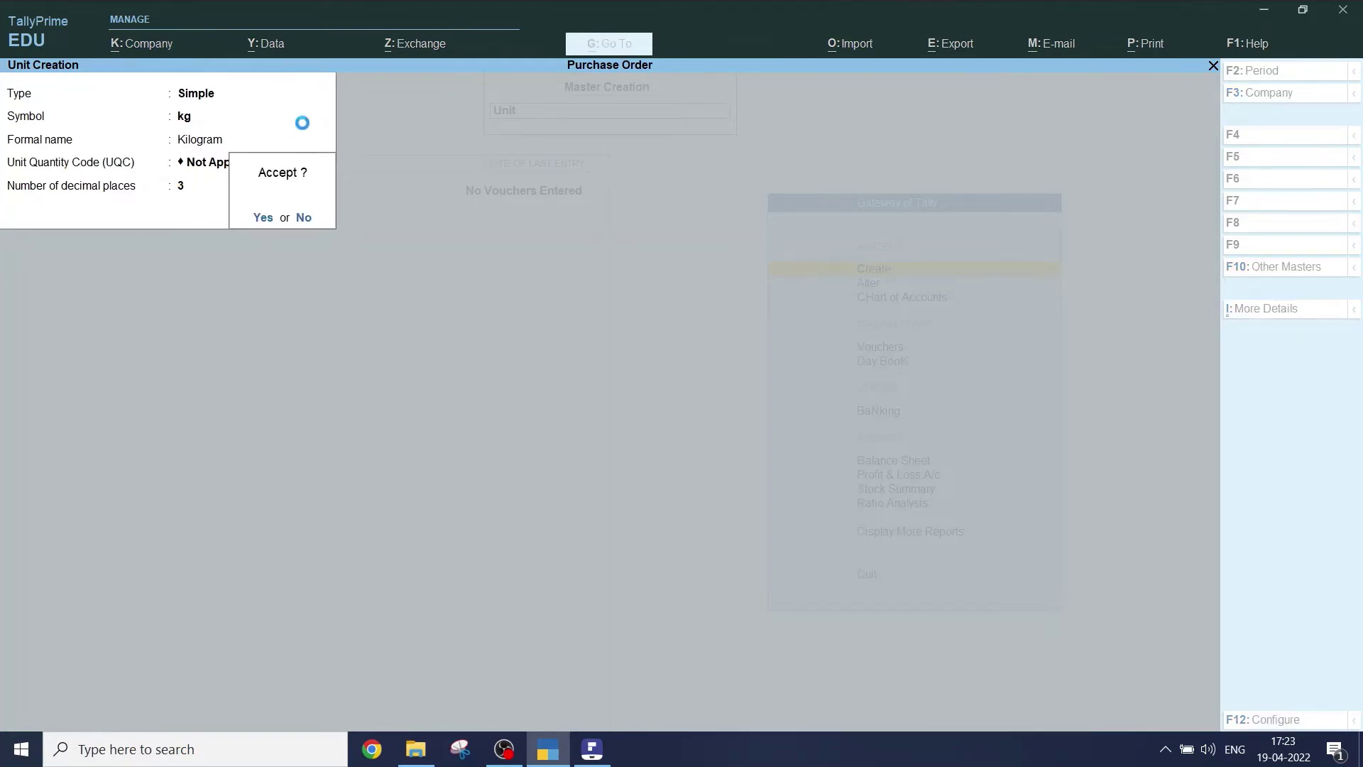
pyautogui.press('Return')
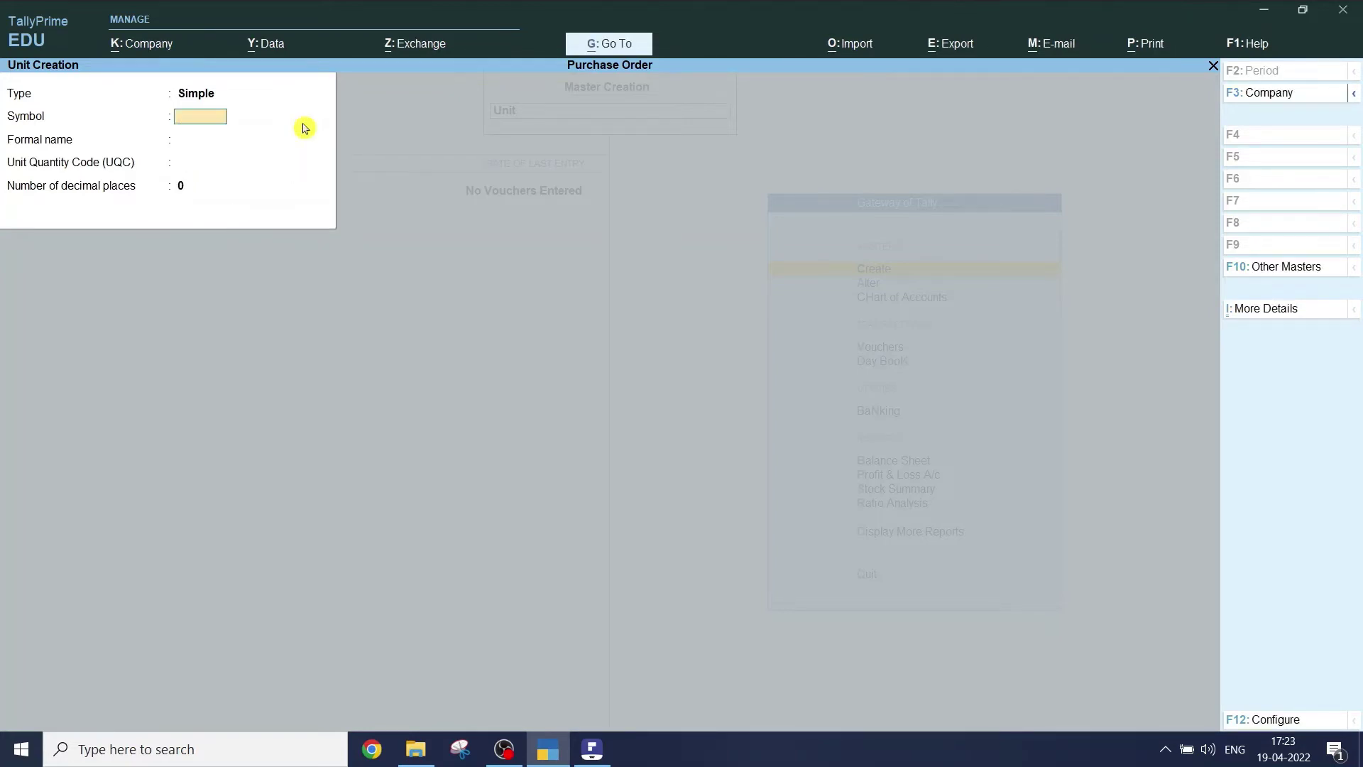
# - Create the unit nos with formal name Number and 0 decimals, then exit to Gateway
pyautogui.write('nos')
pyautogui.press('Return')
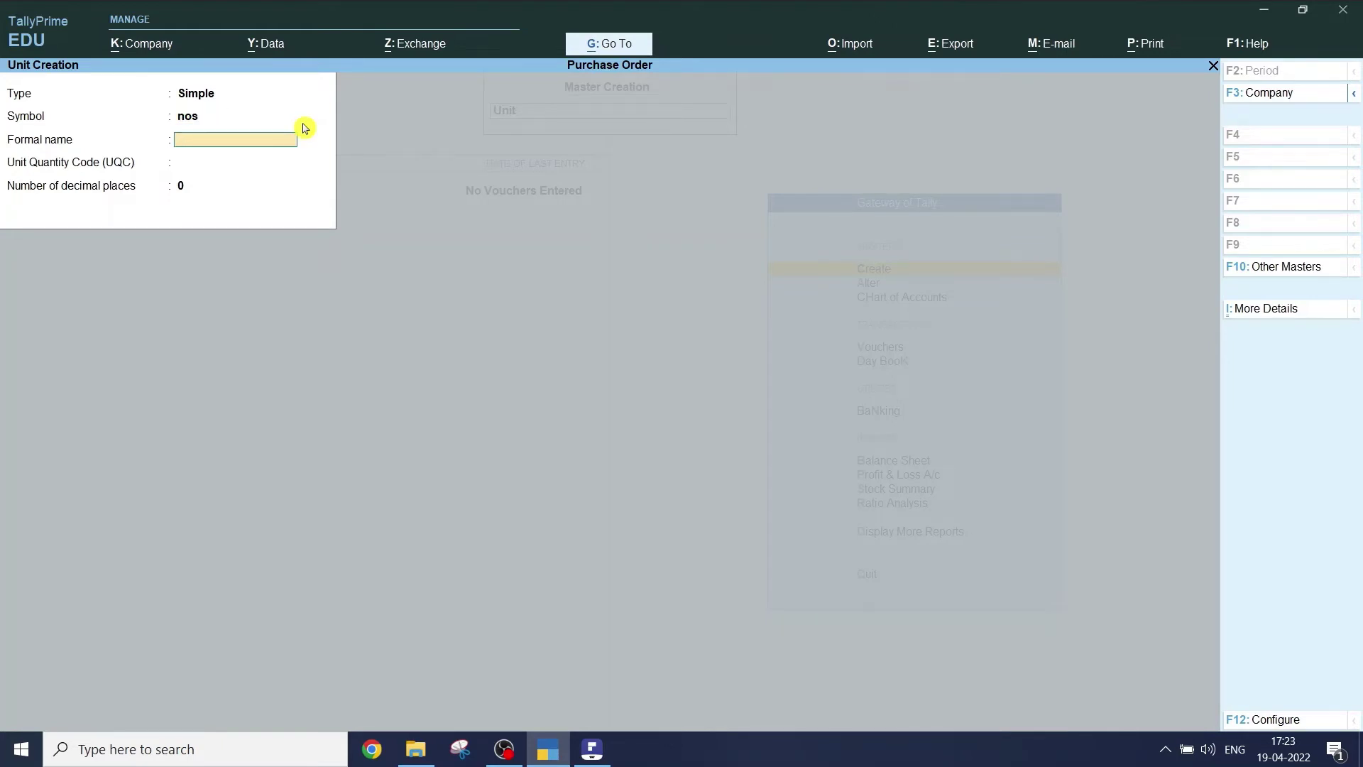
pyautogui.write('Number')
pyautogui.press('Return')
pyautogui.press('Return')
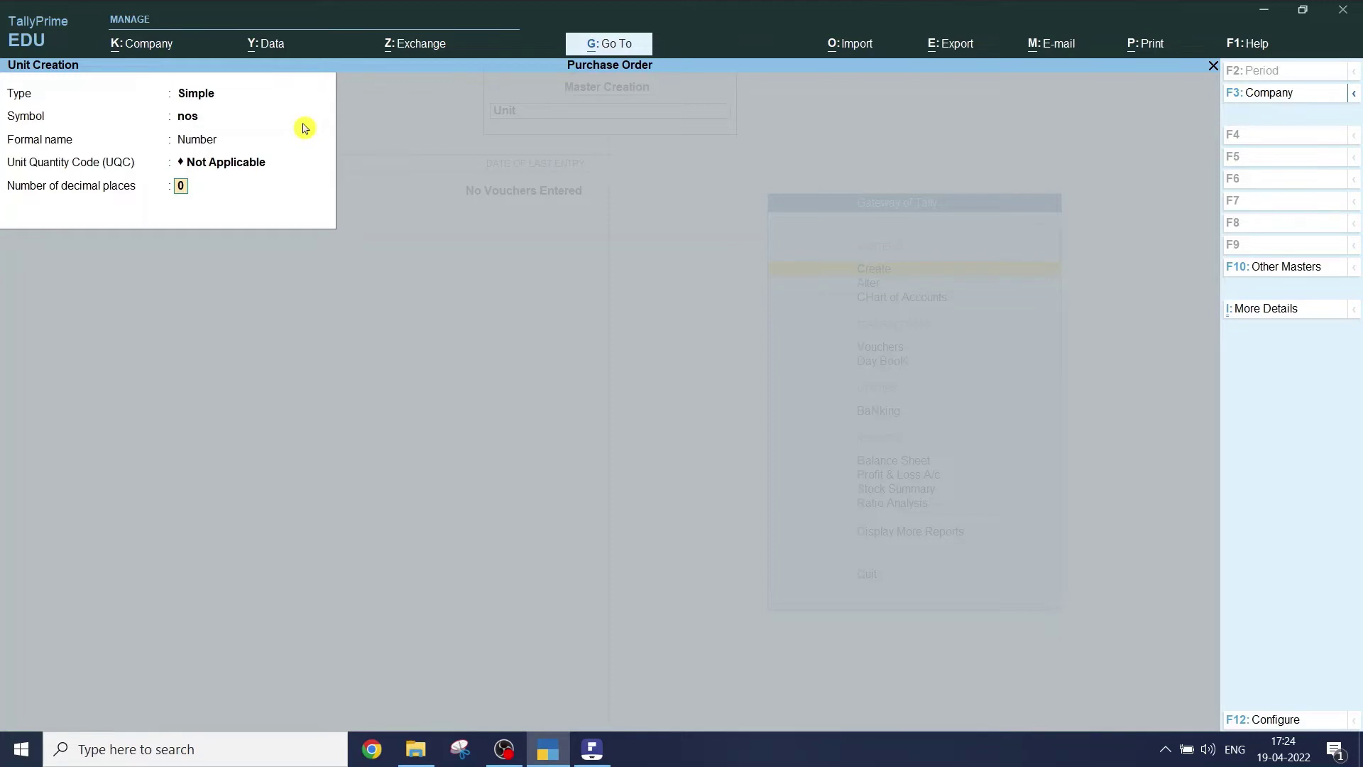
pyautogui.press('Return')
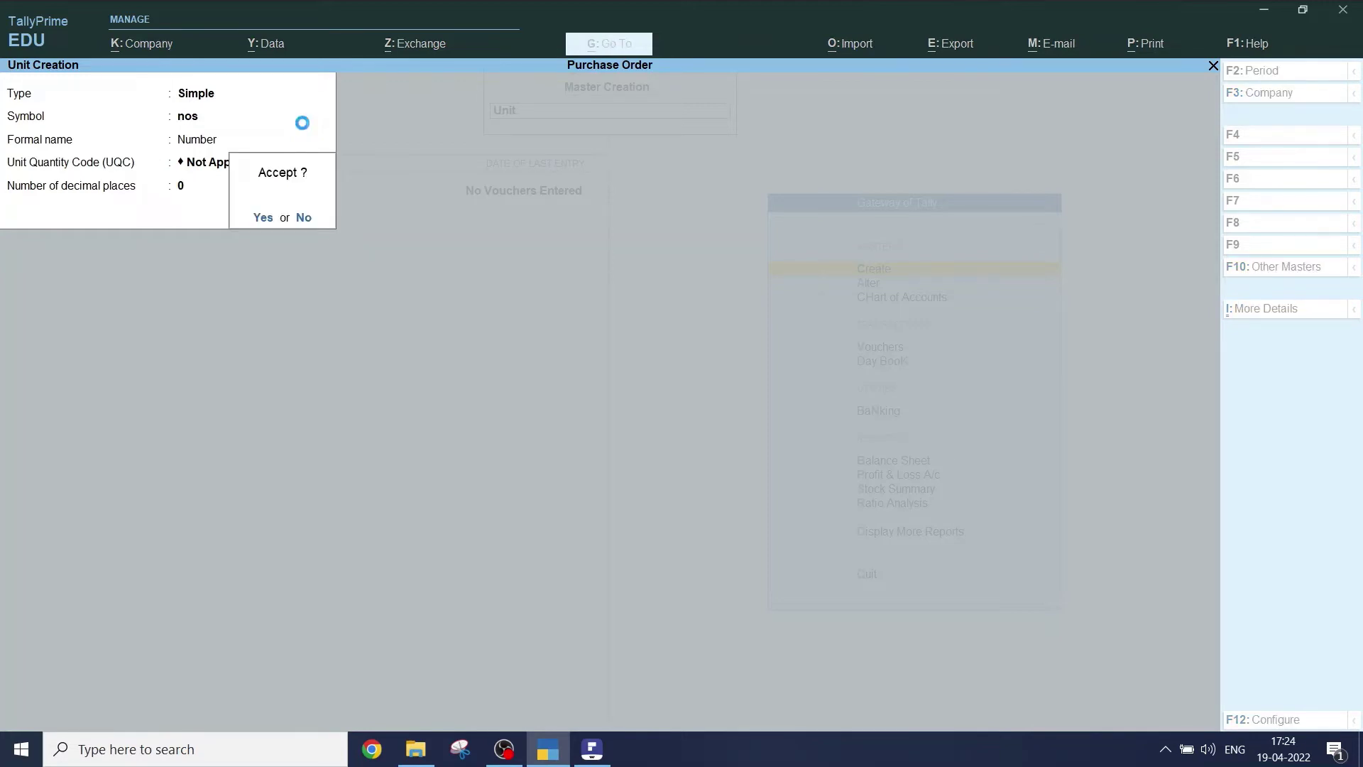
pyautogui.press('Return')
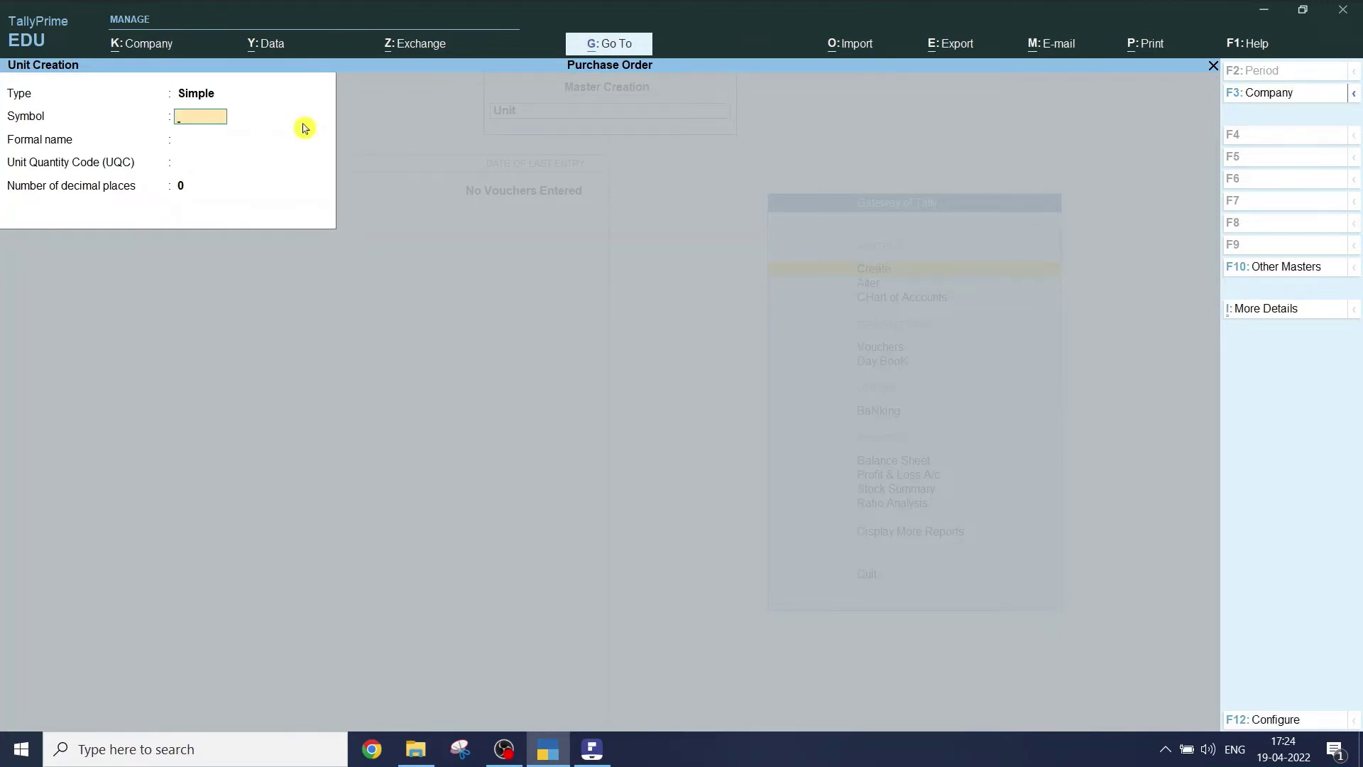
pyautogui.press('Escape')
pyautogui.press('Return')
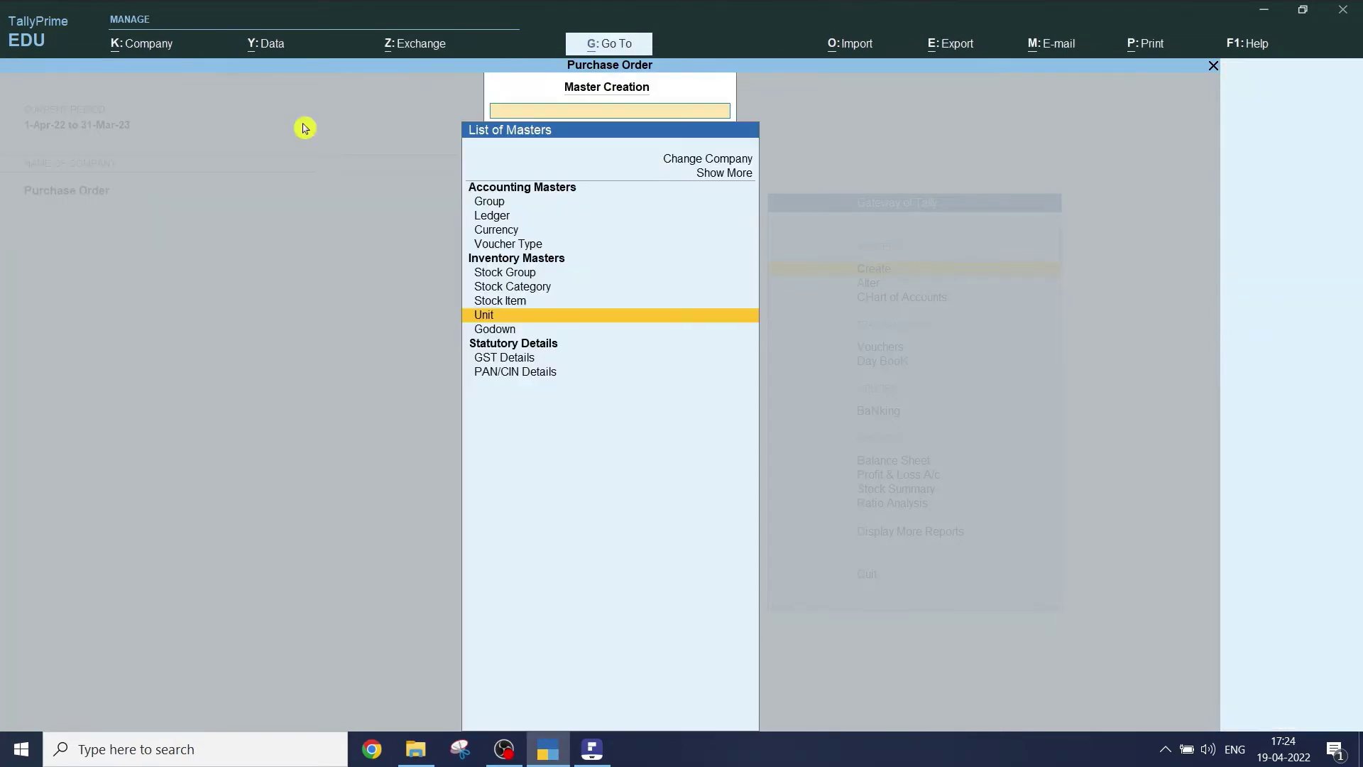
pyautogui.press('Escape')
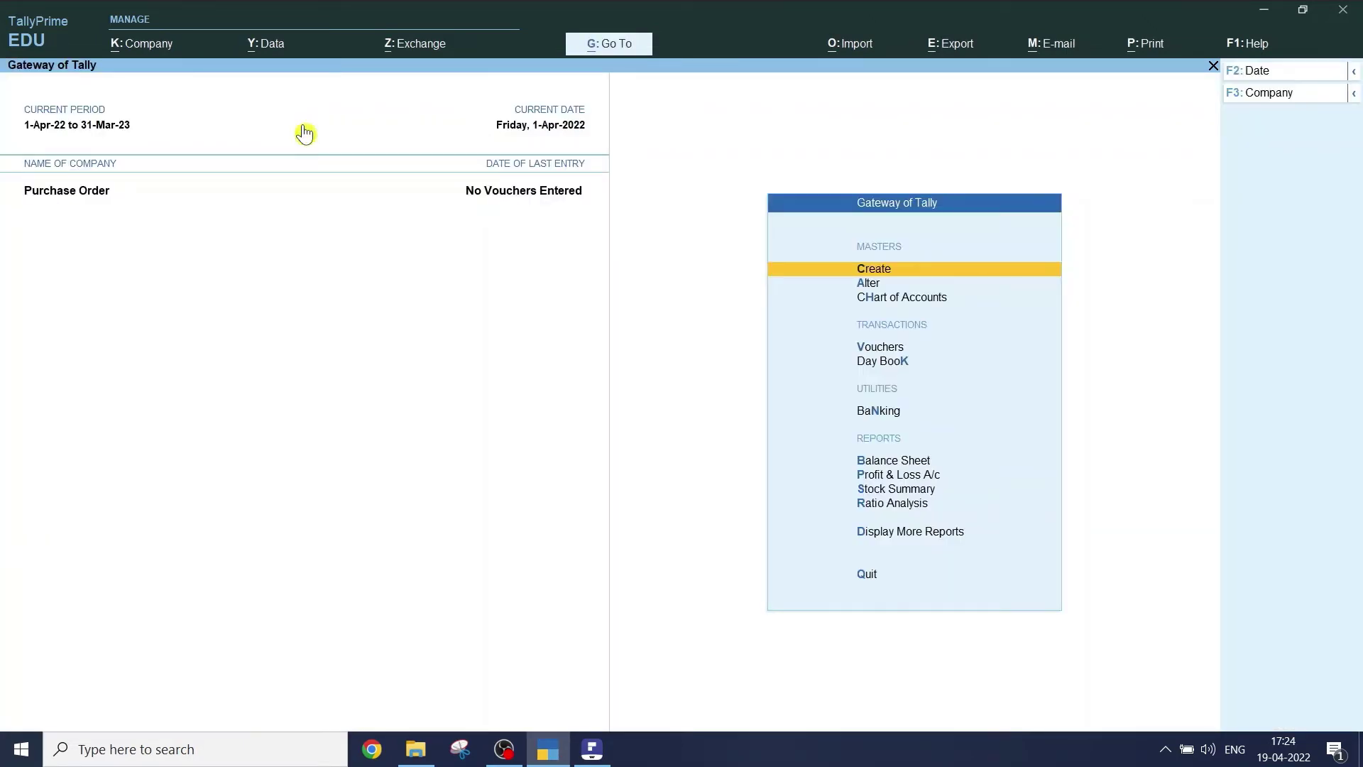
# - Scroll the PDF to section c) Create item for Lux, then return to TallyPrime
pyautogui.hotkey('alt', 'Tab')
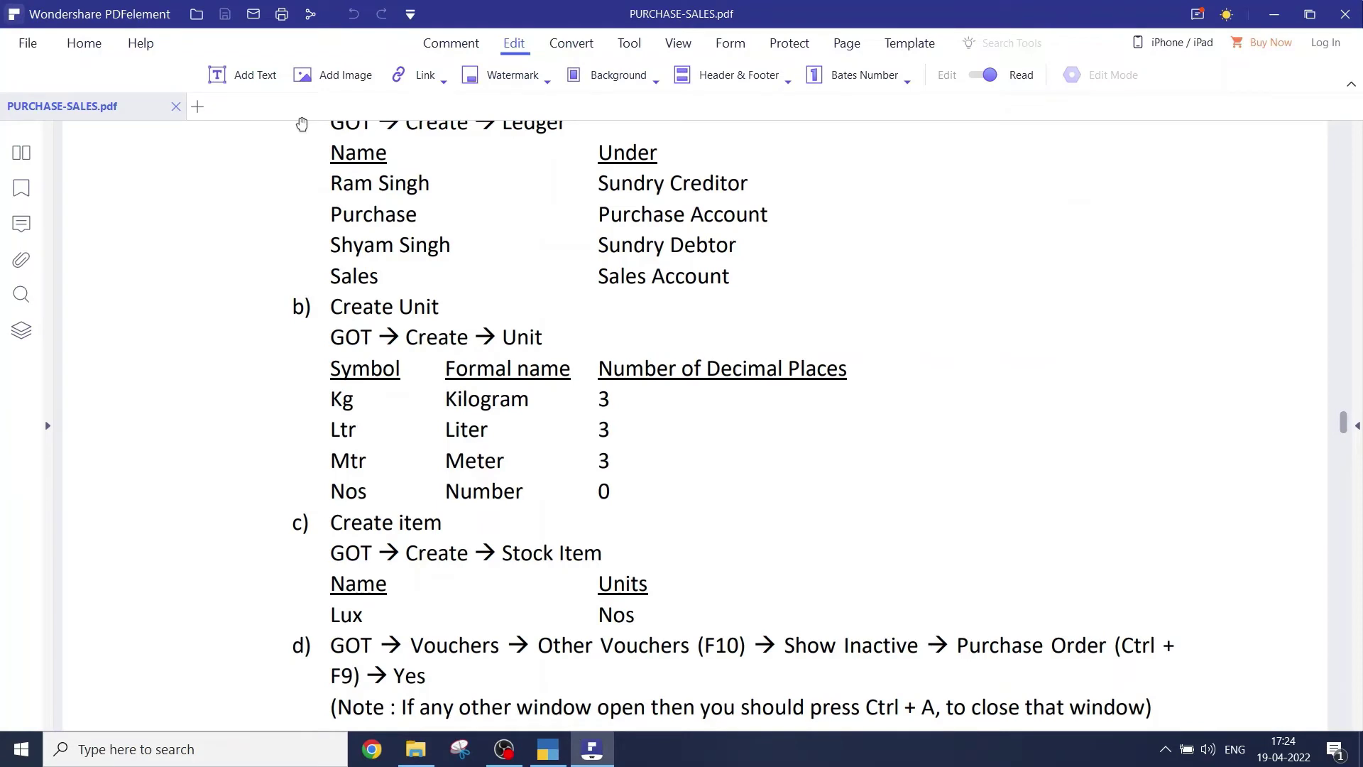
pyautogui.scroll(-3, 302, 125)
pyautogui.scroll(-1, 461, 455)
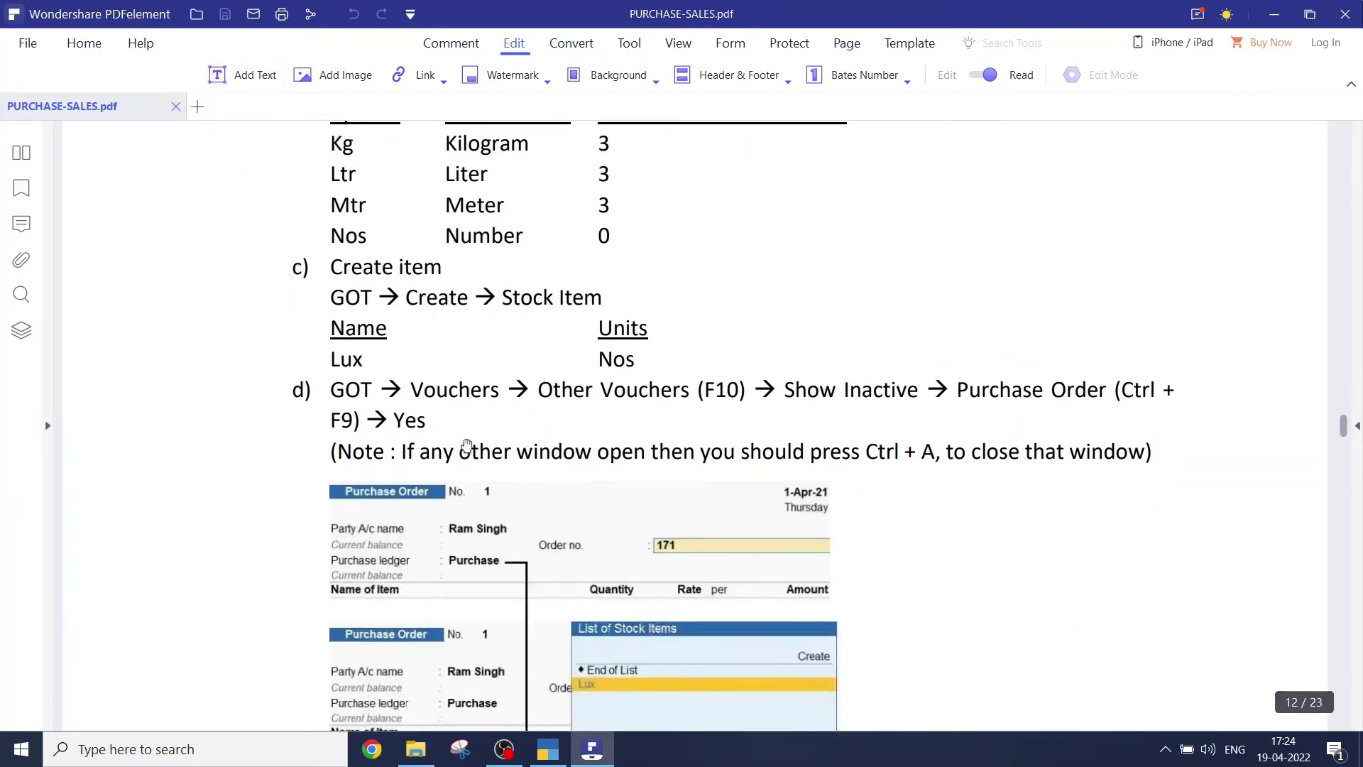
pyautogui.click(341, 267)
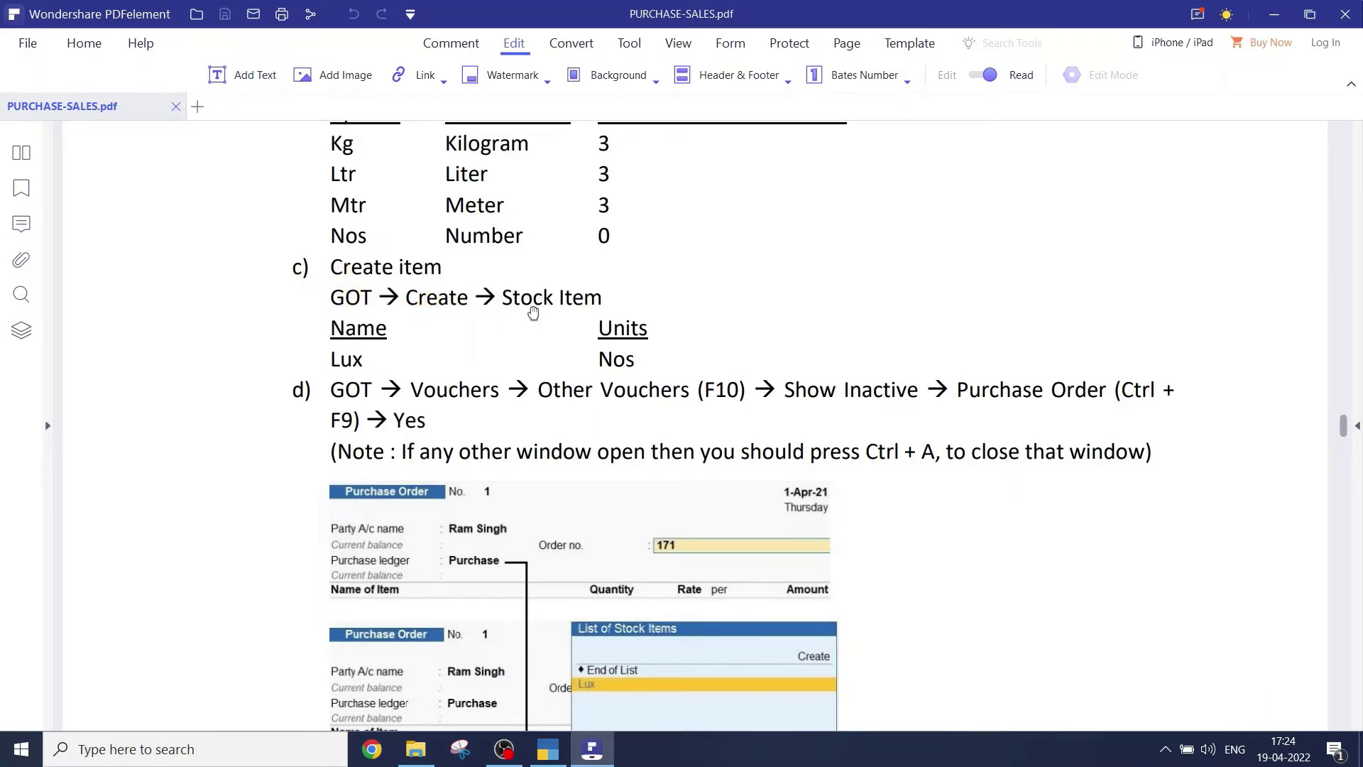
pyautogui.click(553, 299)
pyautogui.click(363, 361)
pyautogui.hotkey('alt', 'Tab')
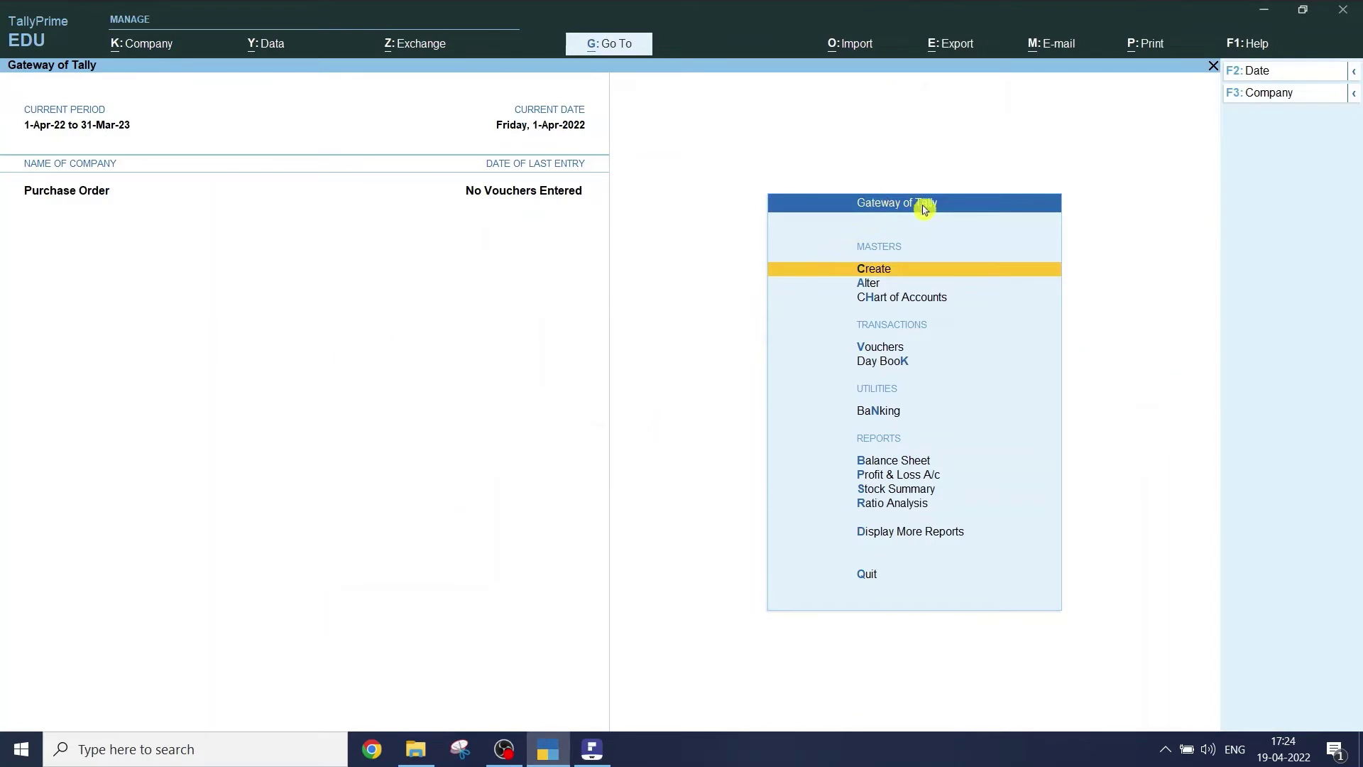
# - Create and save the stock item Lux with nos as its unit
pyautogui.click(855, 273)
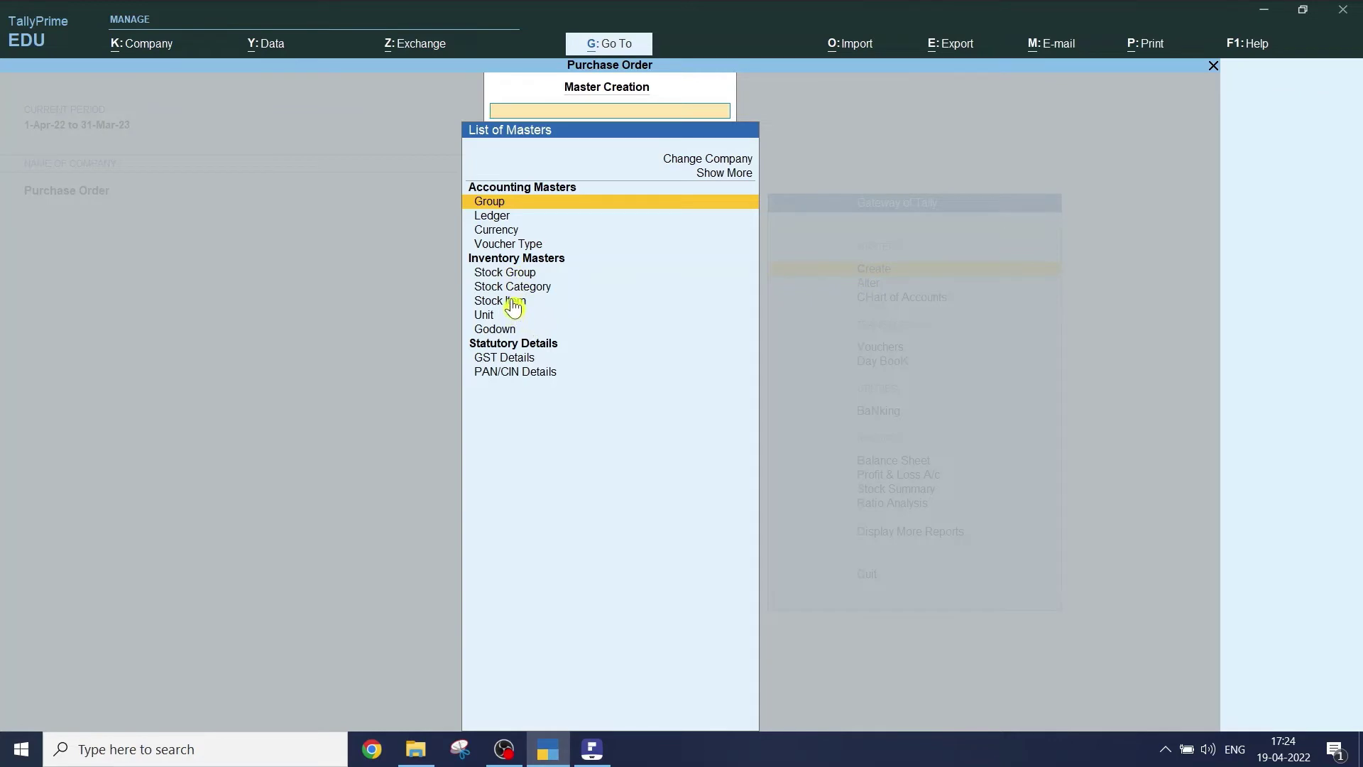
pyautogui.click(514, 304)
pyautogui.click(514, 304)
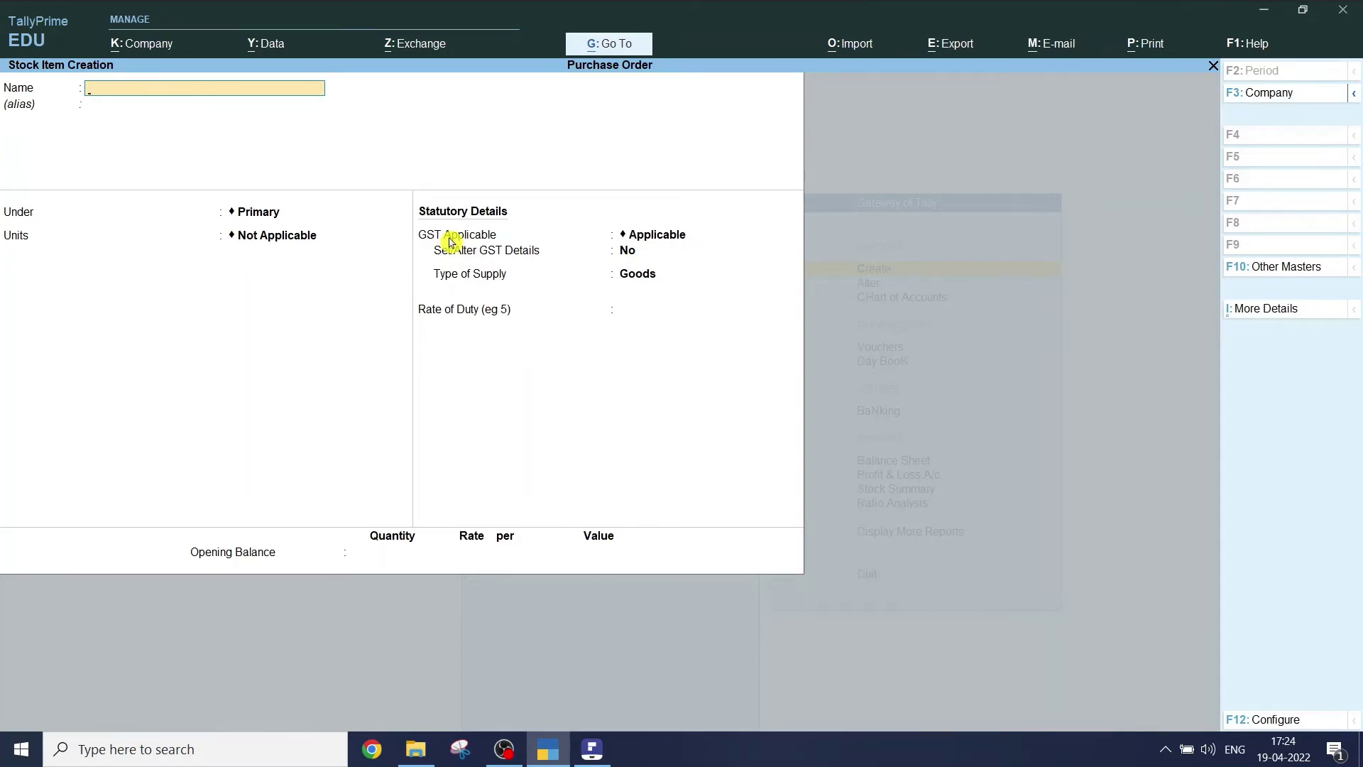
pyautogui.write('Lux')
pyautogui.press('Return')
pyautogui.press('Return')
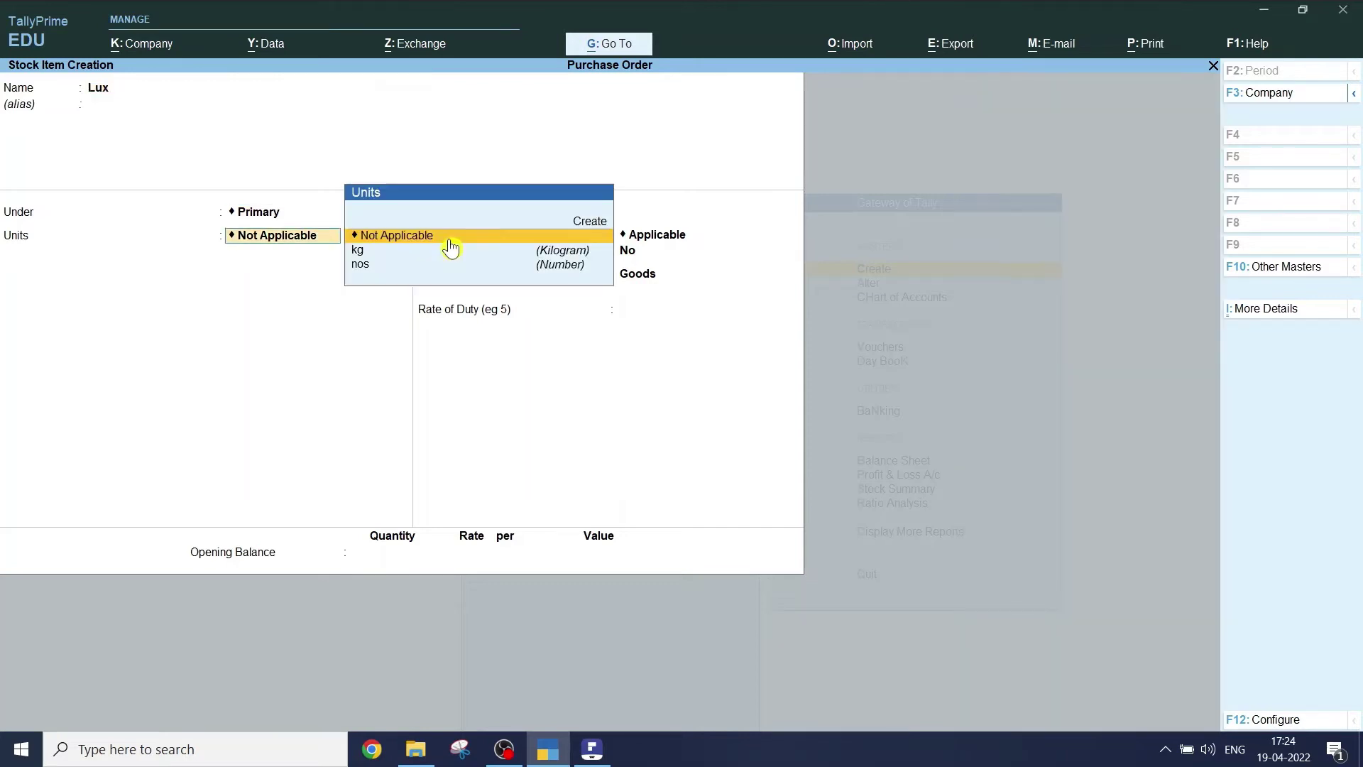
pyautogui.press('Down')
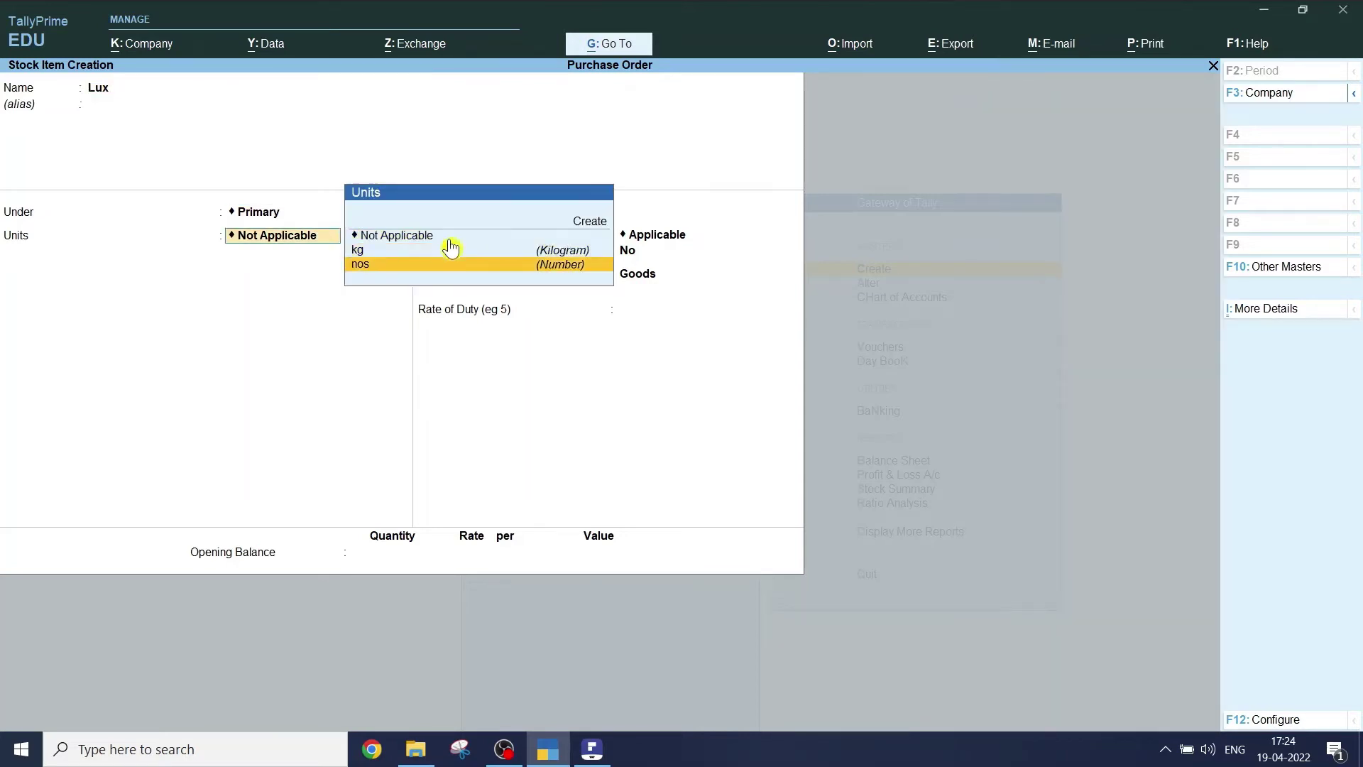
pyautogui.press('Up')
pyautogui.press('Down')
pyautogui.press('Return')
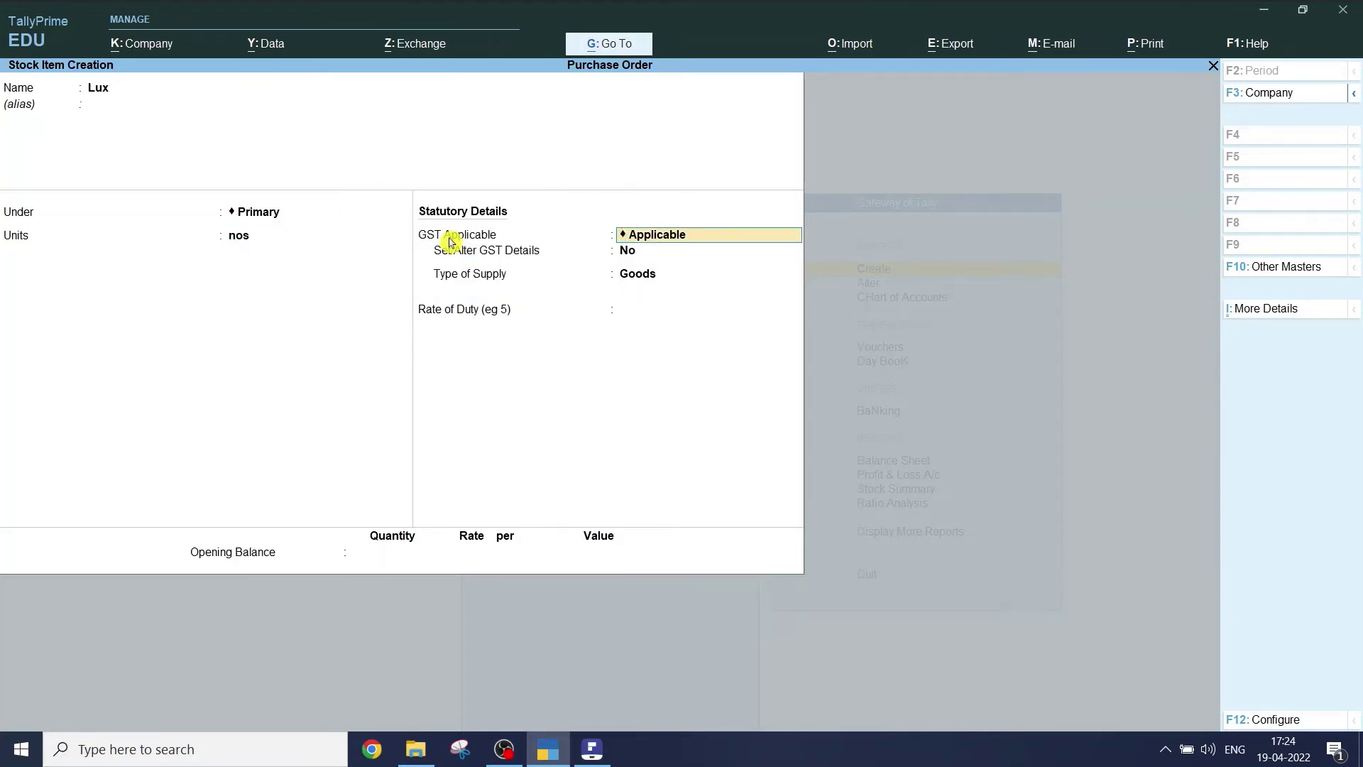
pyautogui.press('ctrl')
pyautogui.hotkey('ctrl', 'a')
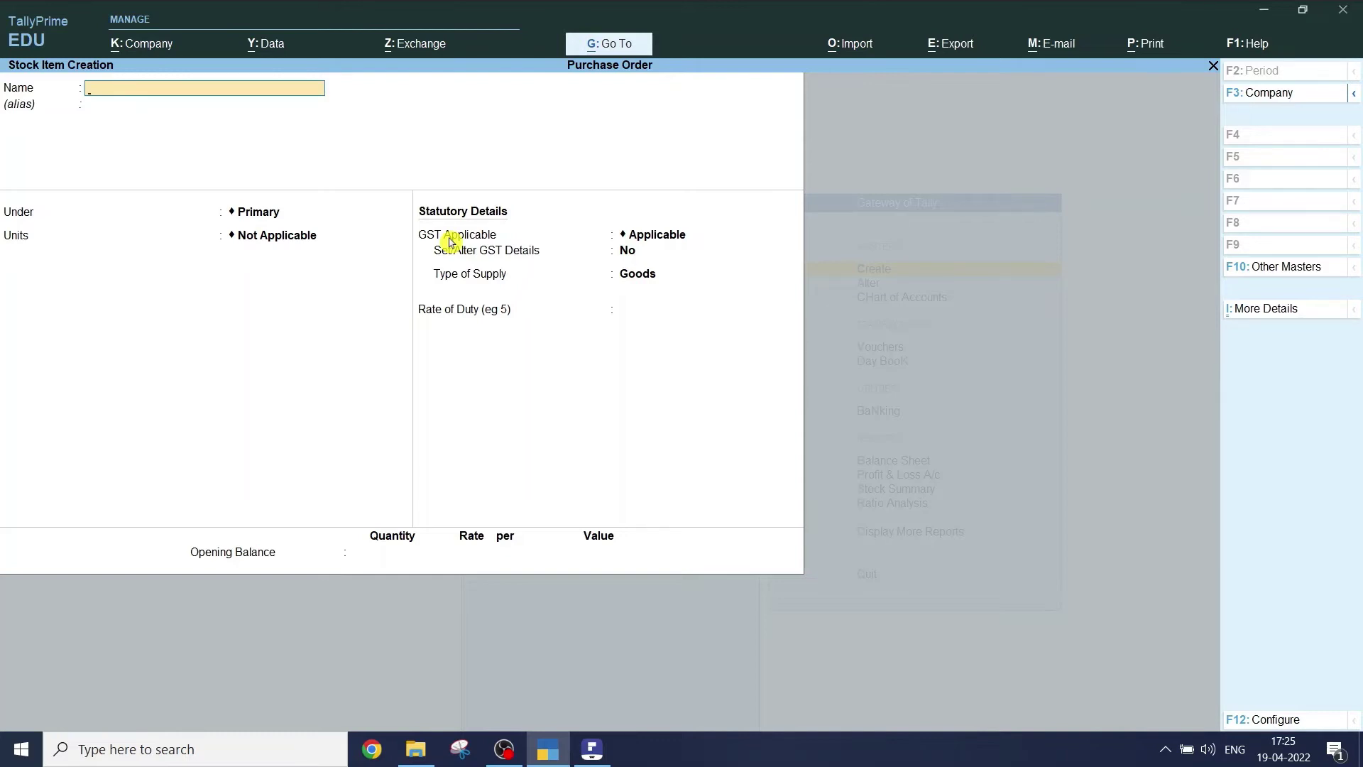
# - Return to the Gateway of Tally without quitting, then switch to the PDF instructions
pyautogui.press('Escape')
pyautogui.press('y')
pyautogui.press('Escape')
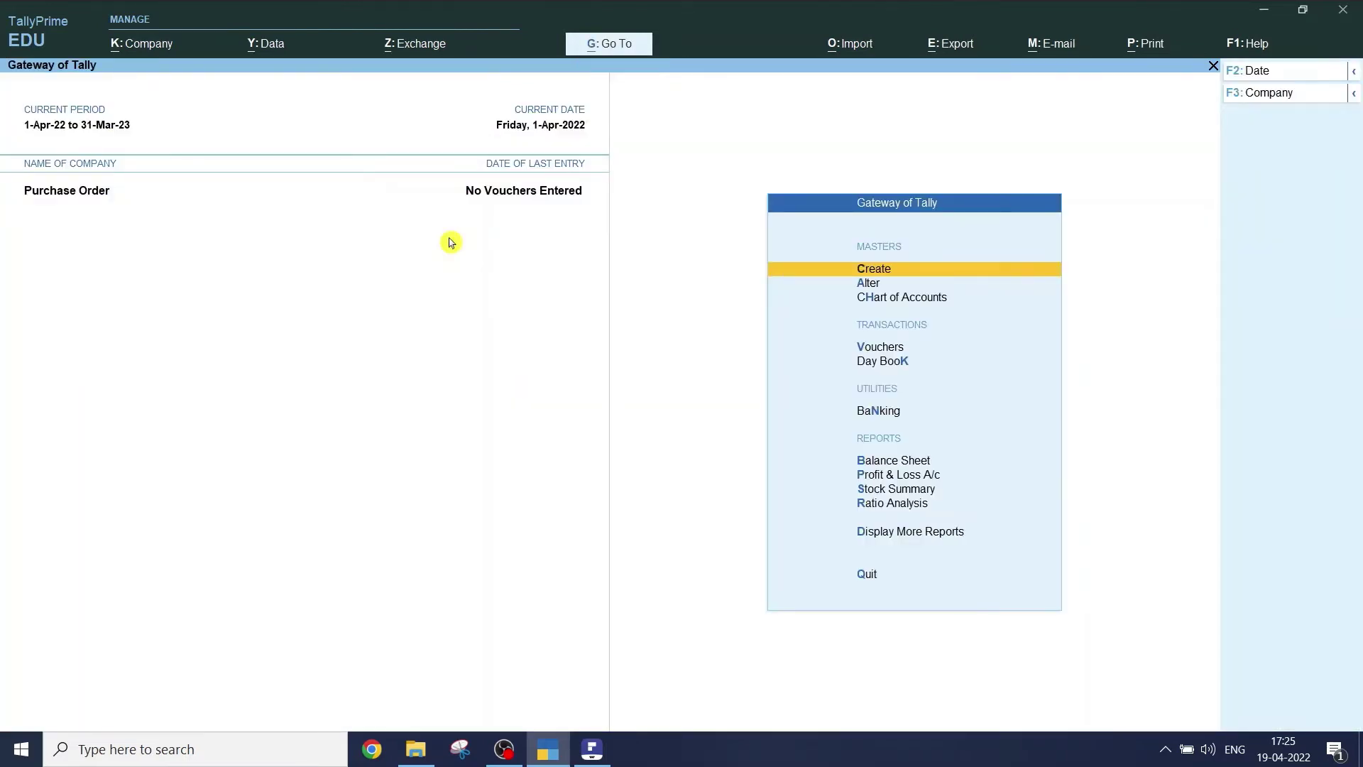
pyautogui.press('Escape')
pyautogui.press('n')
pyautogui.hotkey('alt', 'Tab')
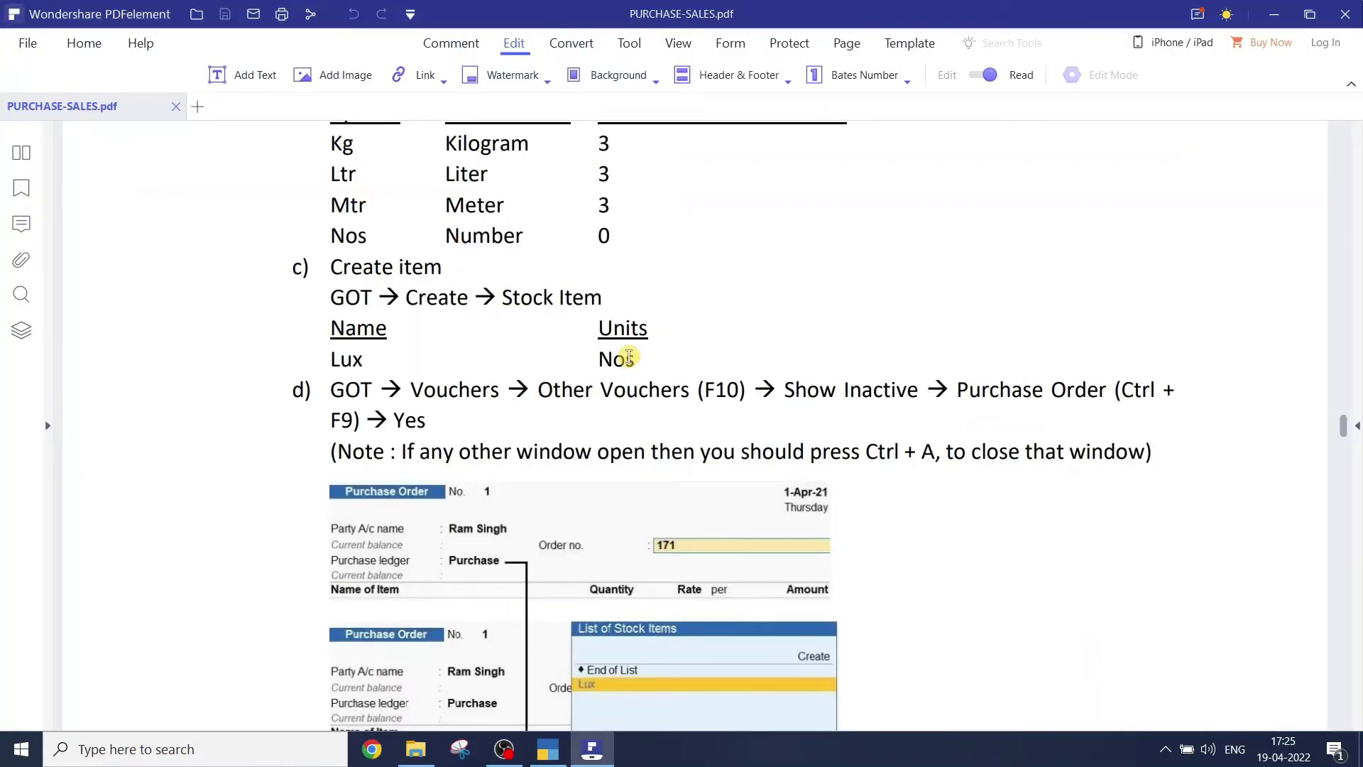
pyautogui.scroll(-3, 629, 357)
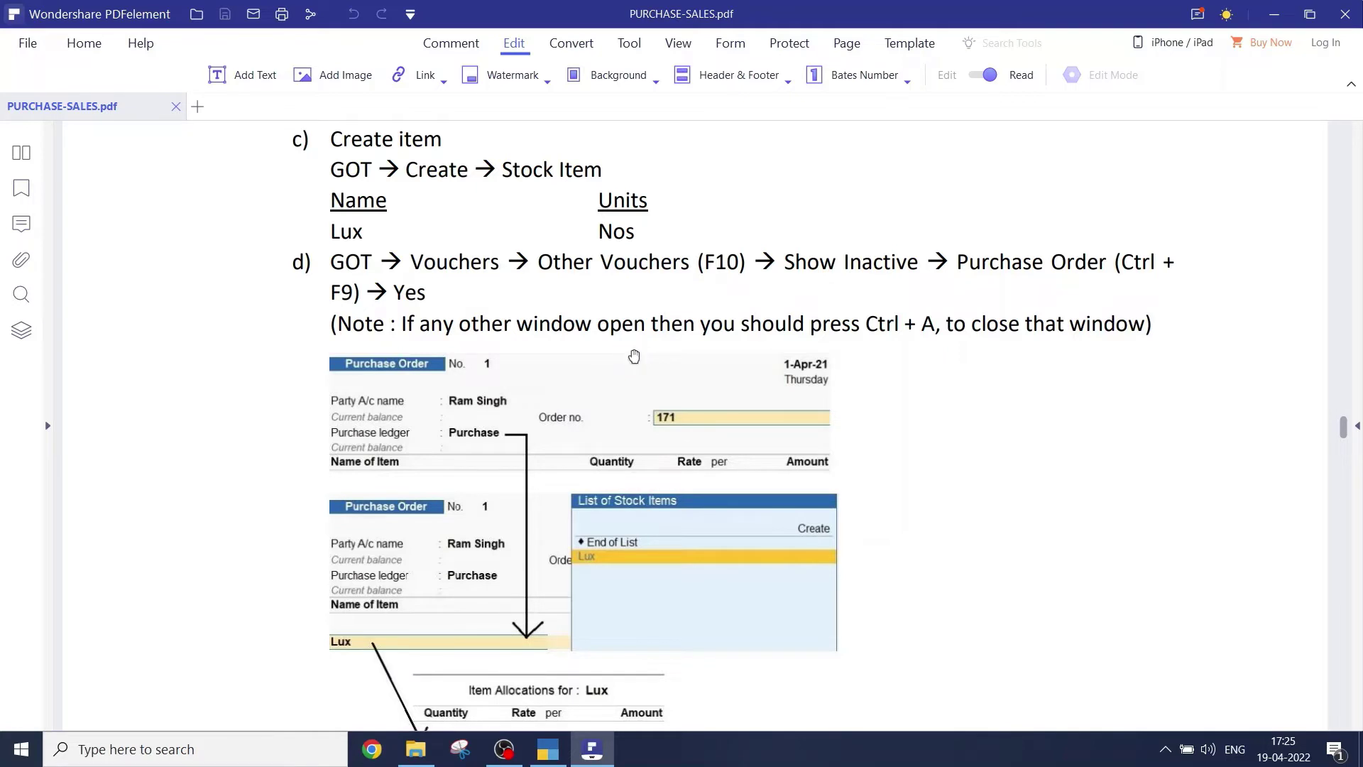
pyautogui.scroll(-1, 629, 357)
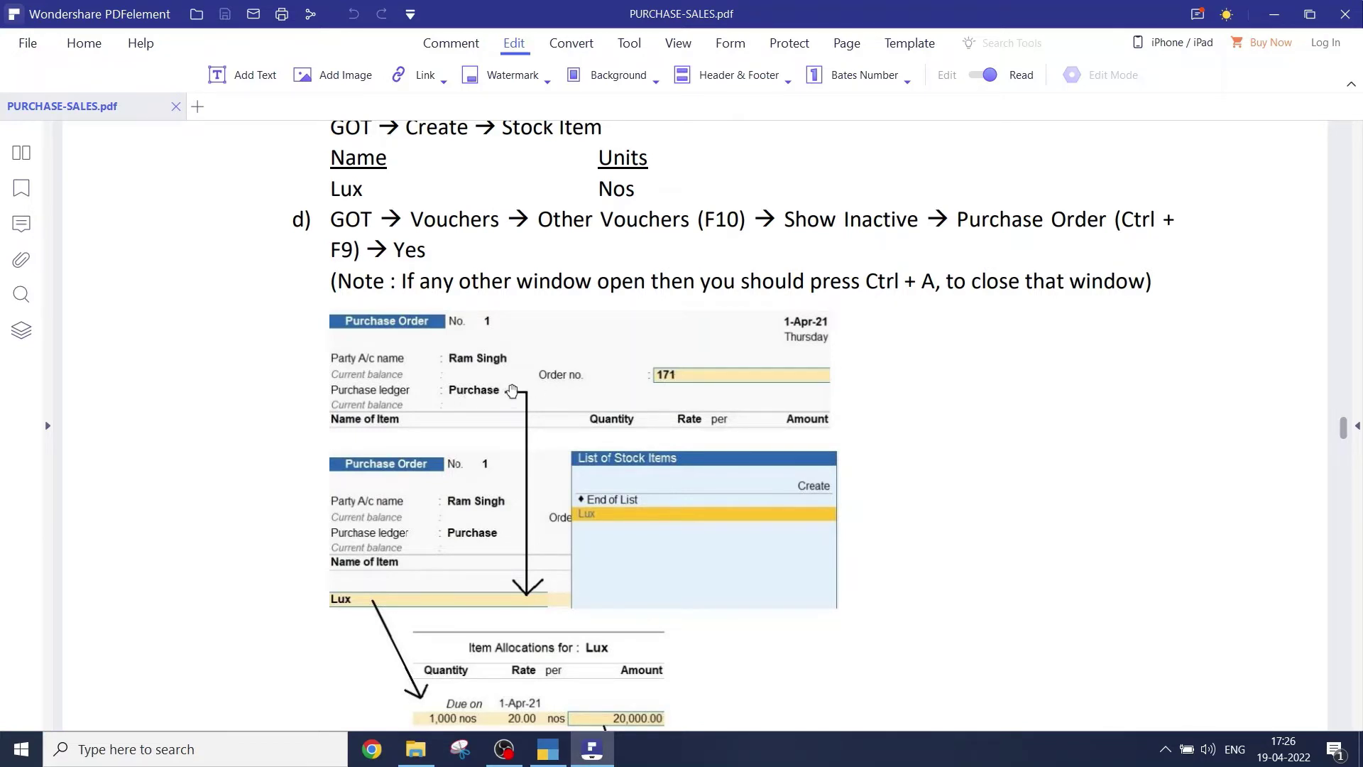
# - Scroll through the guide's Purchase Order screenshots, then go back to TallyPrime's Gateway
pyautogui.scroll(-3, 525, 610)
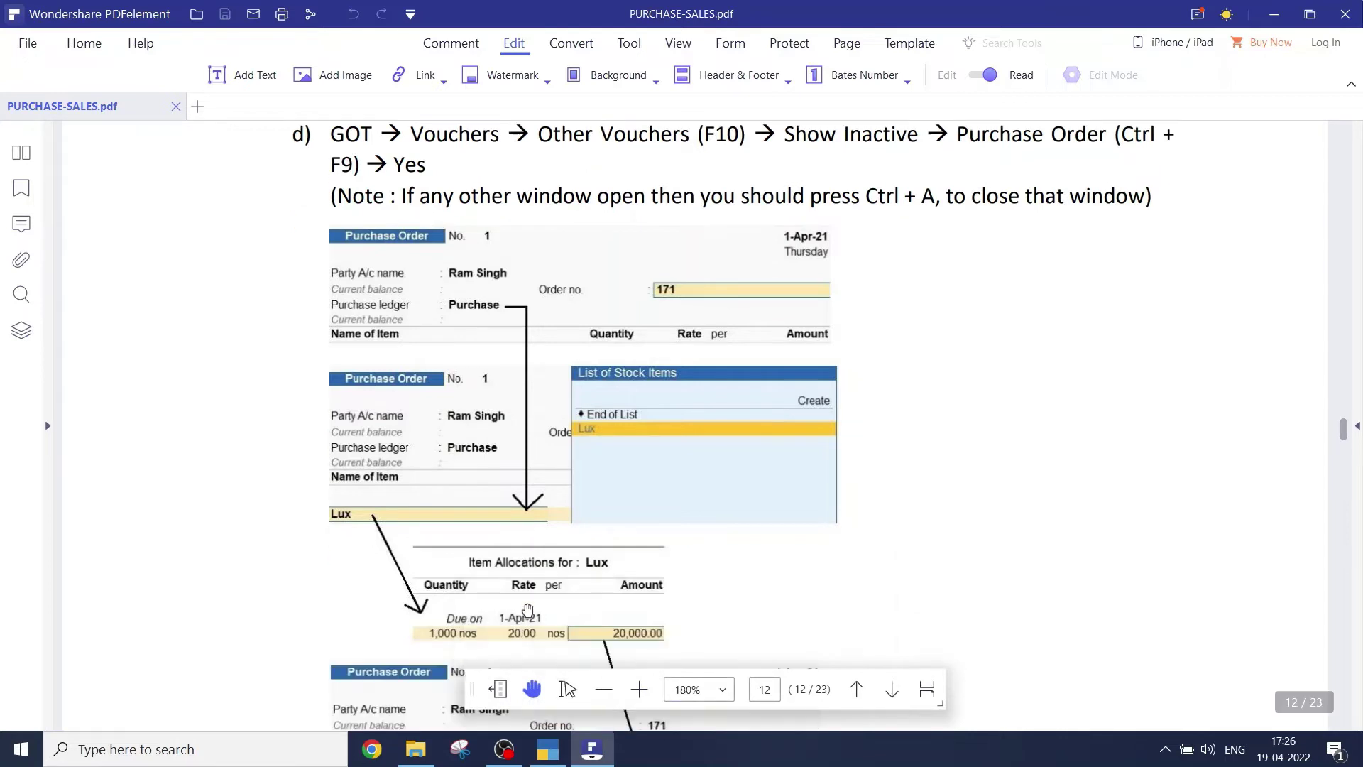
pyautogui.scroll(-1, 529, 449)
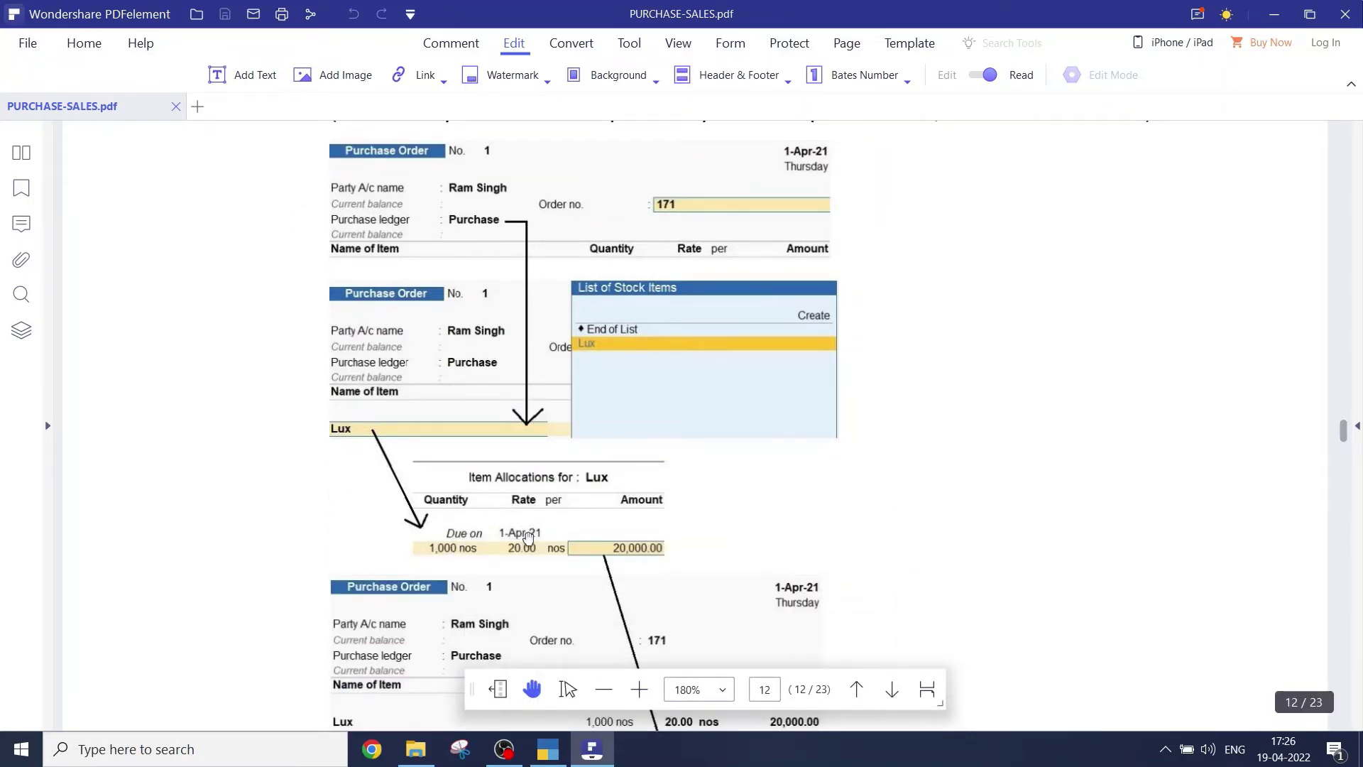
pyautogui.scroll(-2, 528, 539)
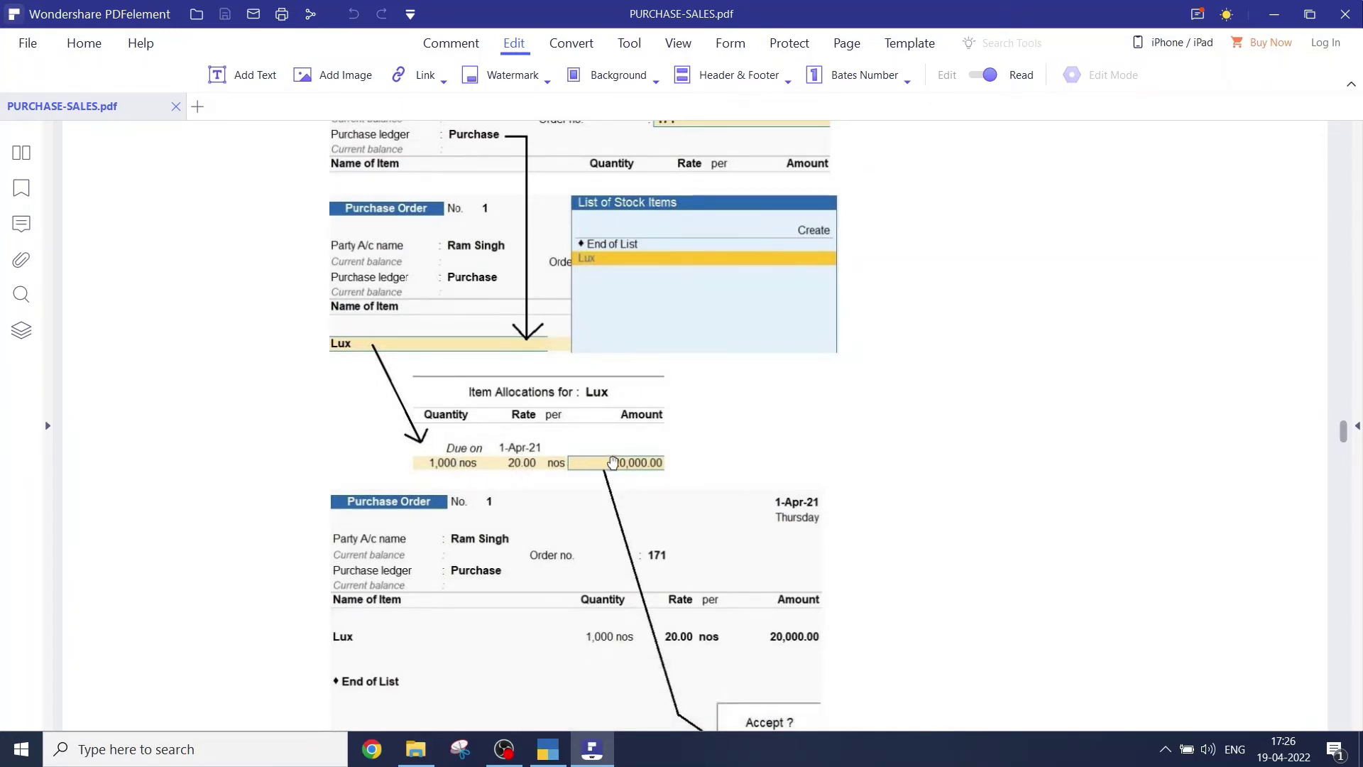
pyautogui.scroll(-1, 612, 462)
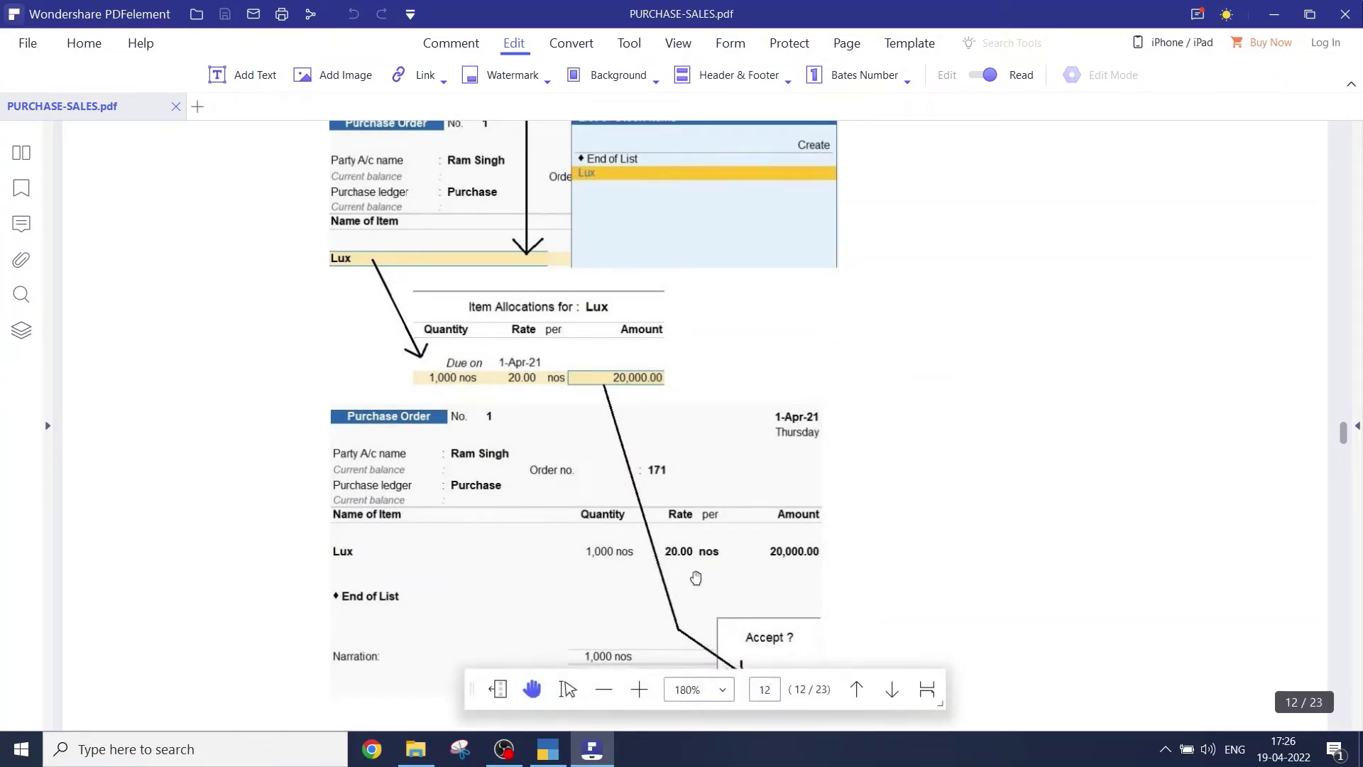
pyautogui.scroll(-1, 675, 511)
pyautogui.scroll(-2, 722, 581)
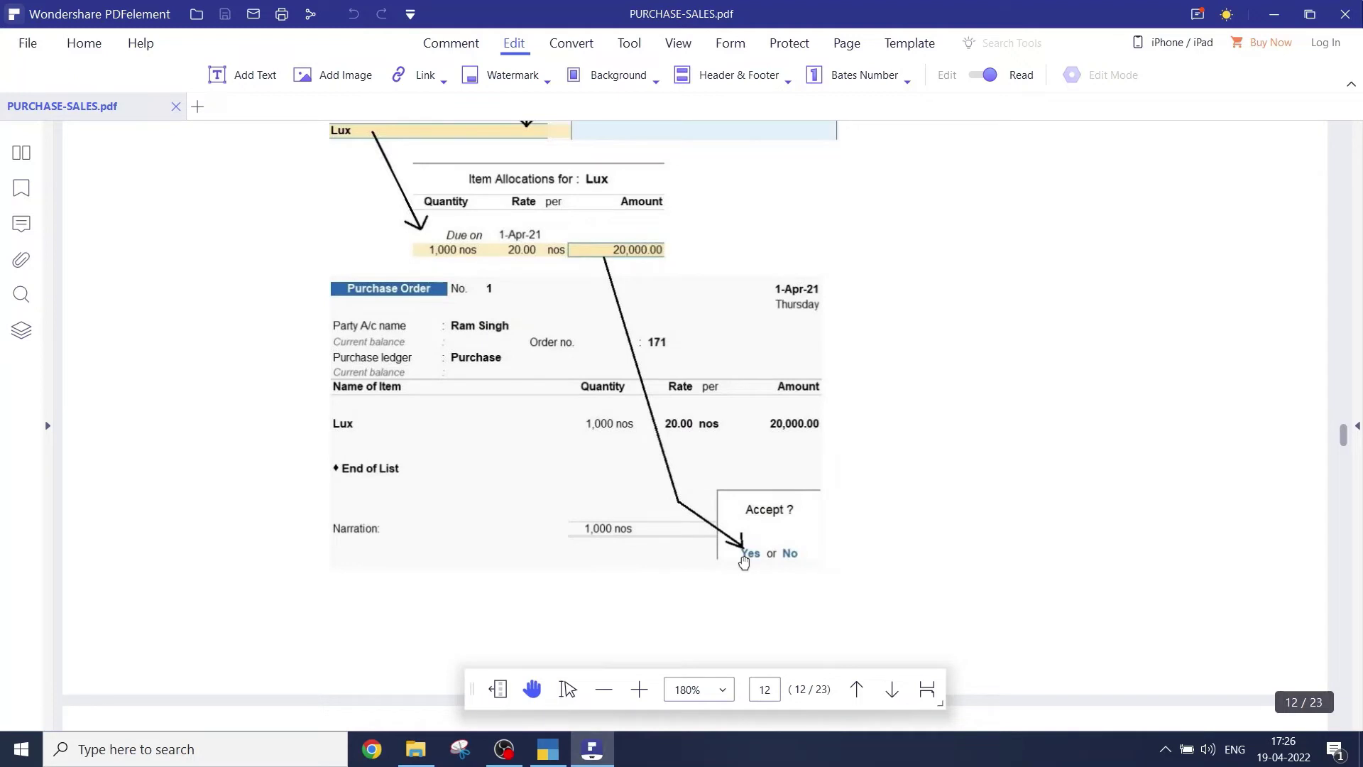
pyautogui.scroll(6, 743, 563)
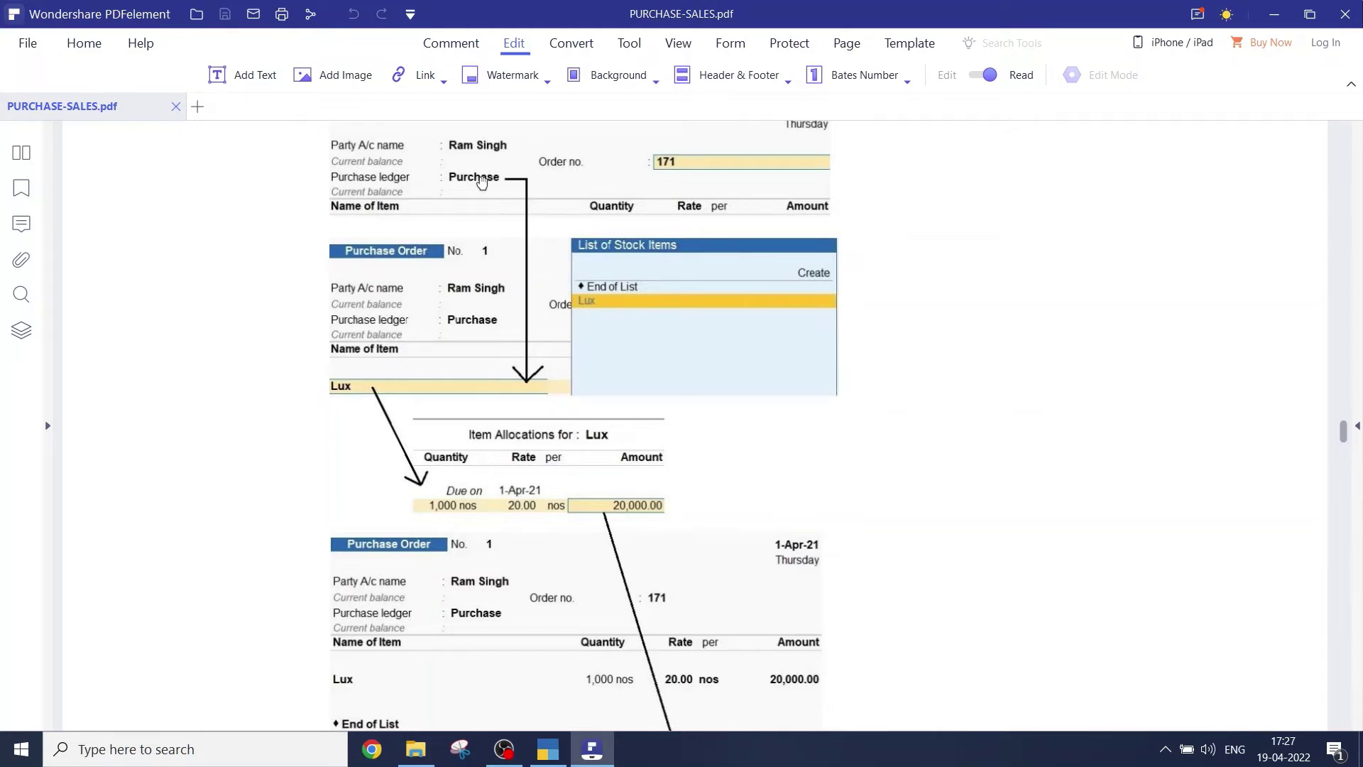
pyautogui.hotkey('alt', 'Tab')
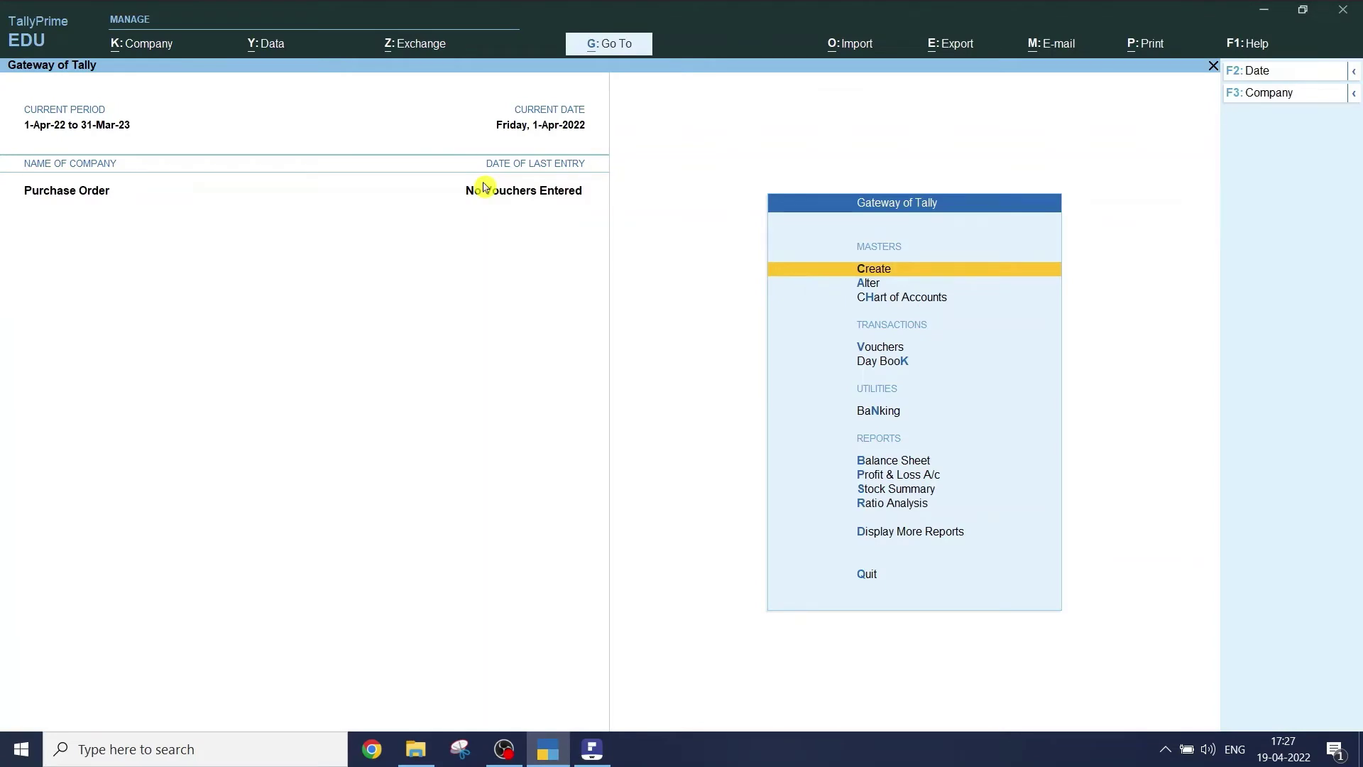
# - Open voucher entry, reveal inactive types under Other Vouchers, and pick Purchase Order
pyautogui.press('Down')
pyautogui.press('Down')
pyautogui.press('Down')
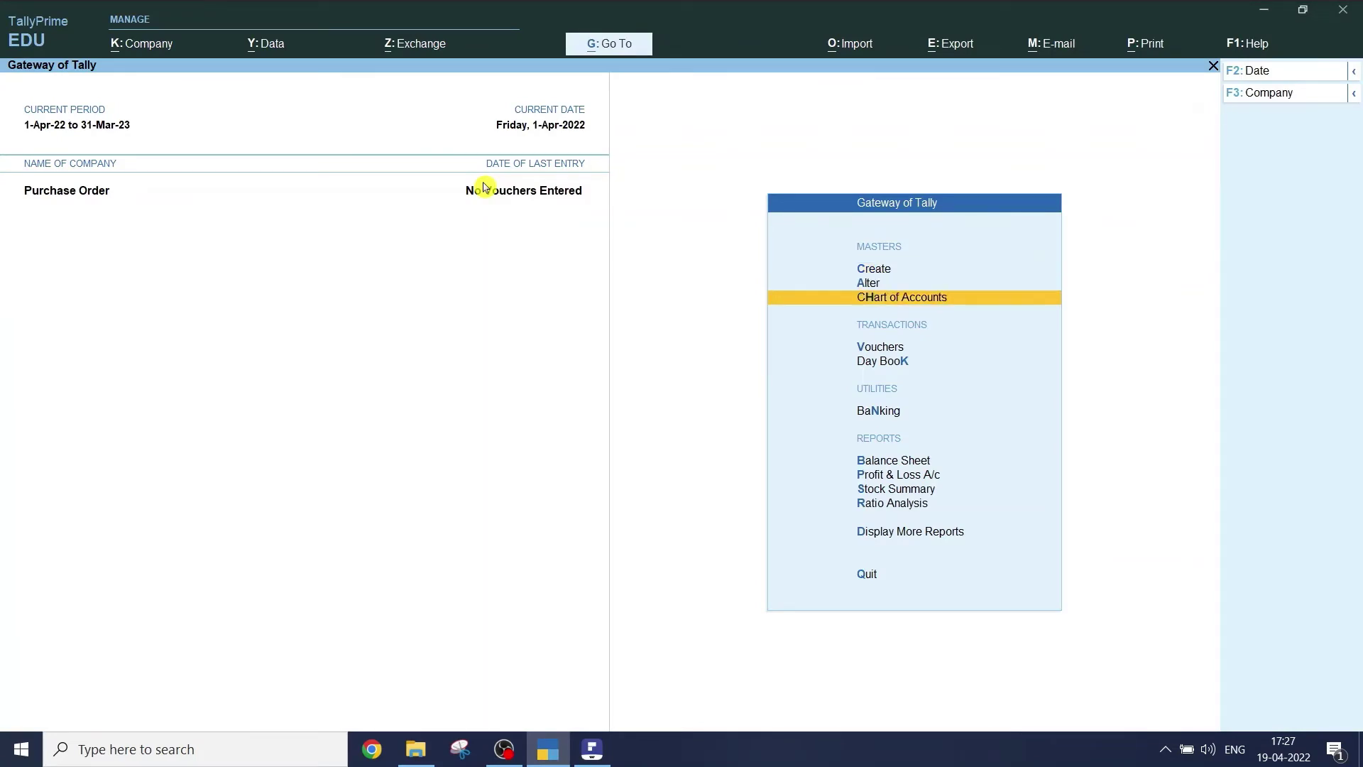
pyautogui.press('Return')
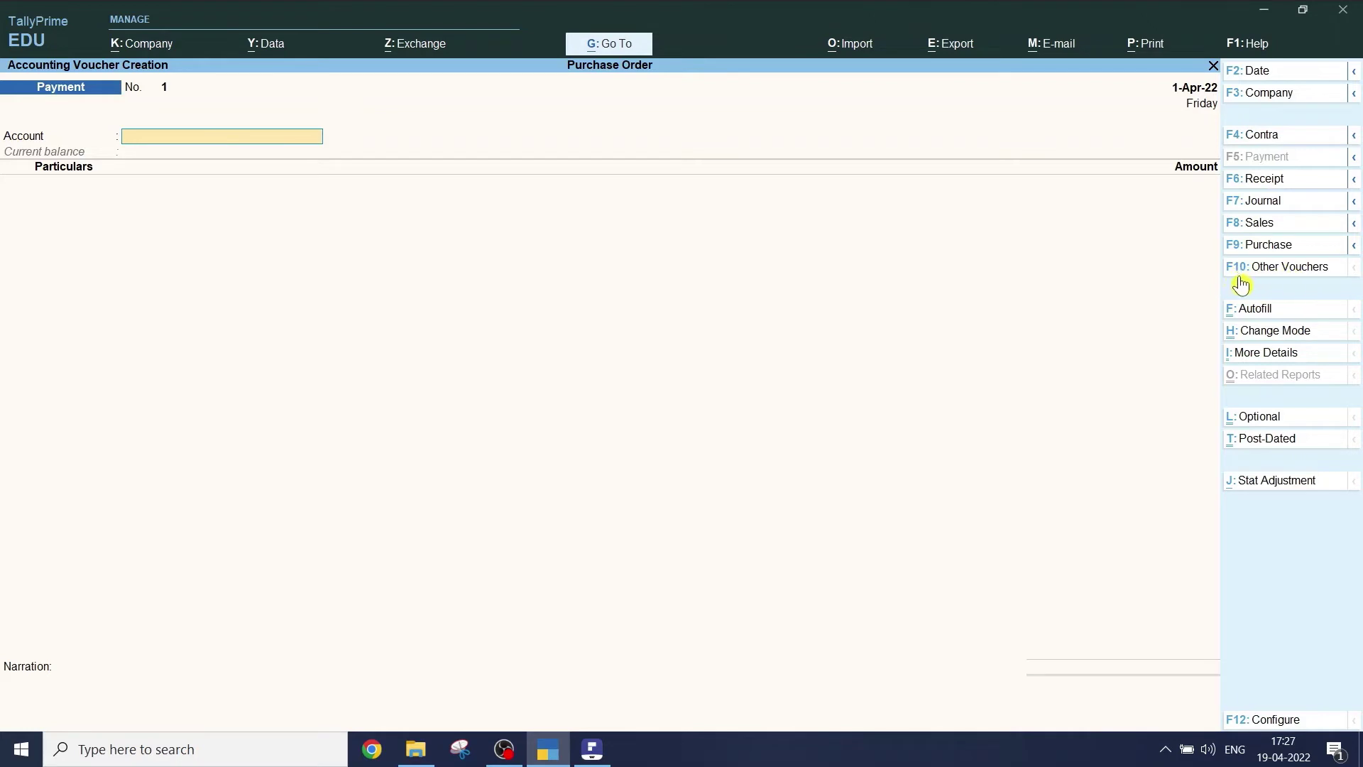
pyautogui.click(1235, 277)
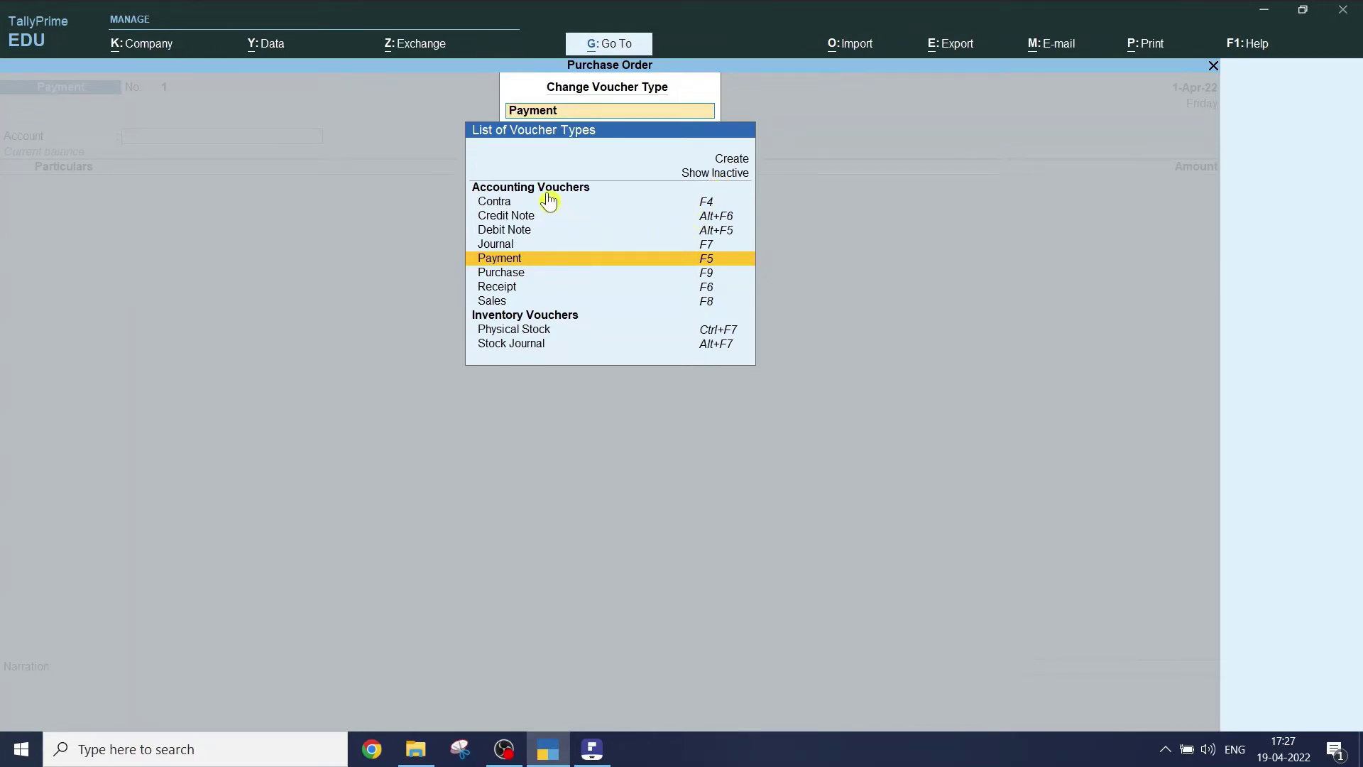
pyautogui.click(719, 176)
pyautogui.click(721, 183)
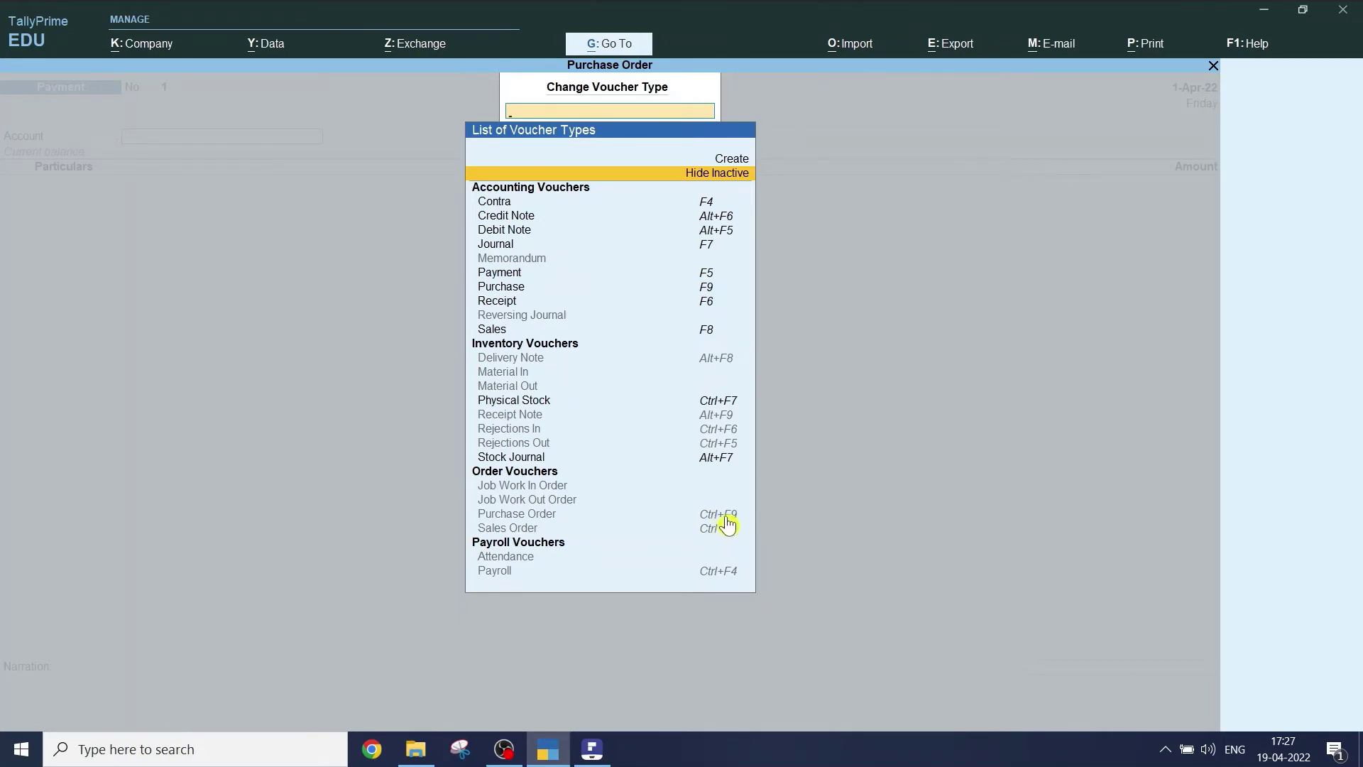
pyautogui.click(726, 519)
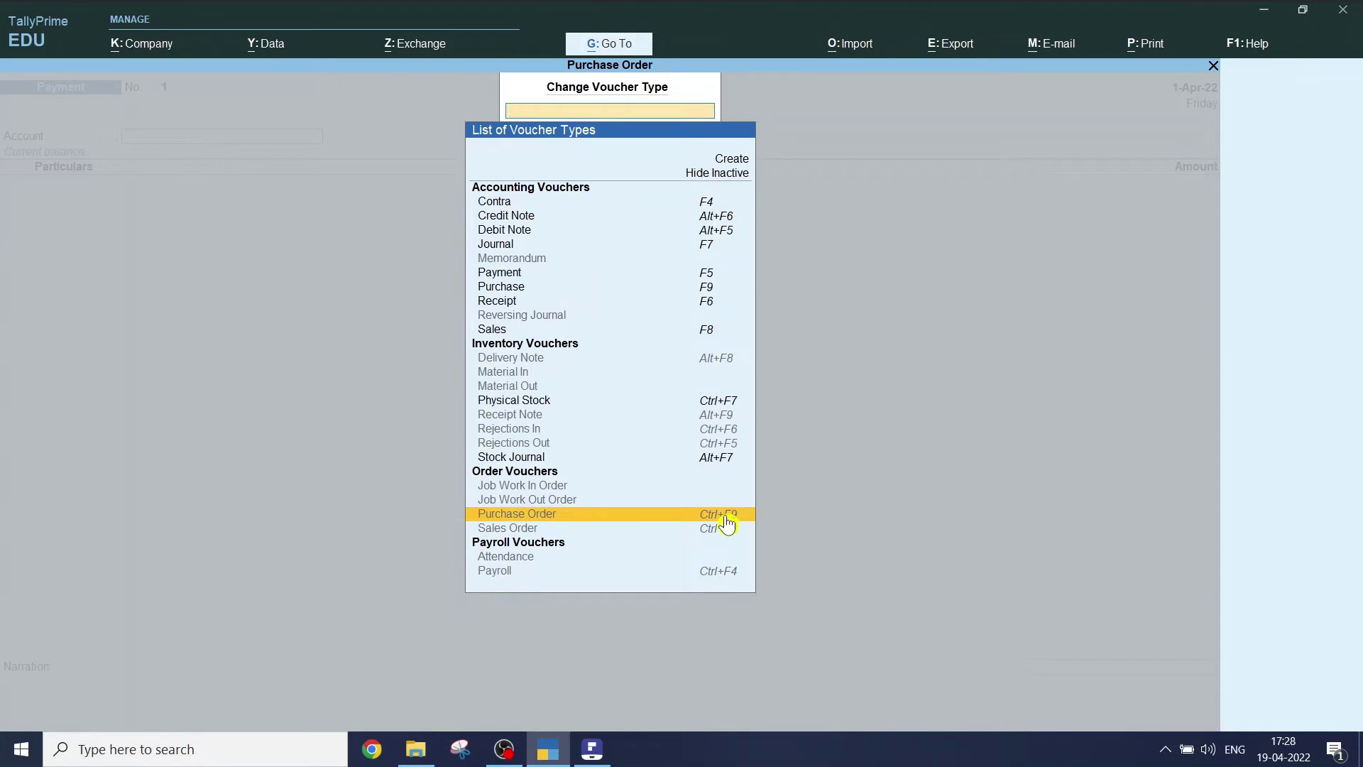
pyautogui.click(727, 521)
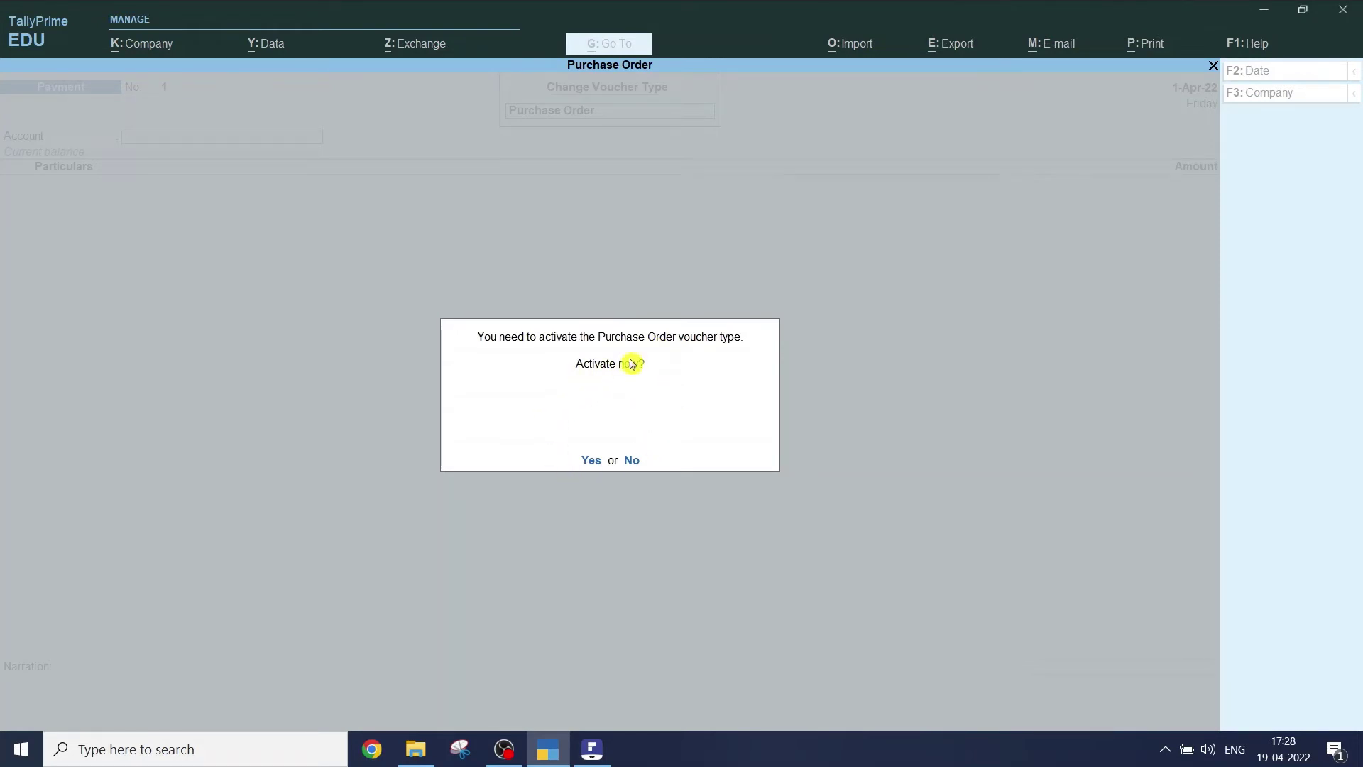
# - Activate the Purchase Order voucher type and choose the supplier as party ledger
pyautogui.press('y')
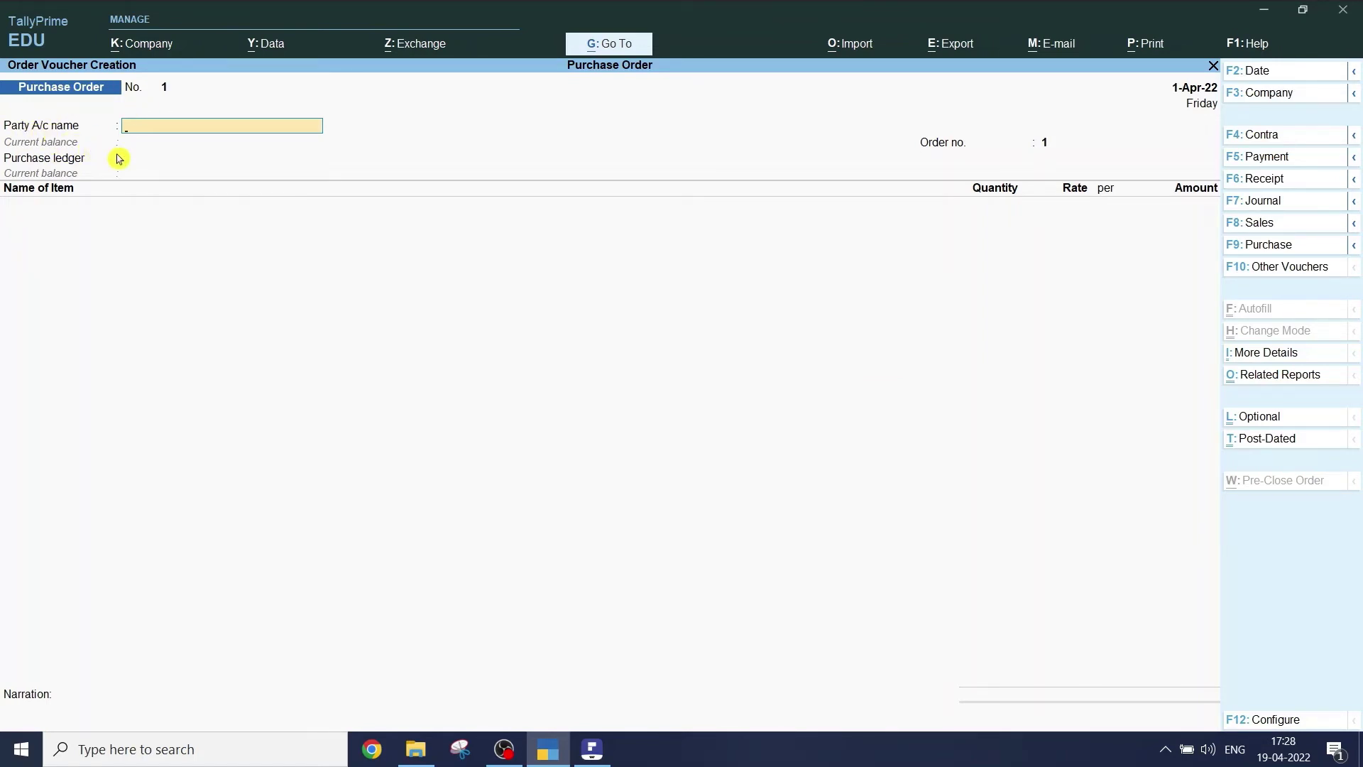
pyautogui.hotkey('alt', 'Tab')
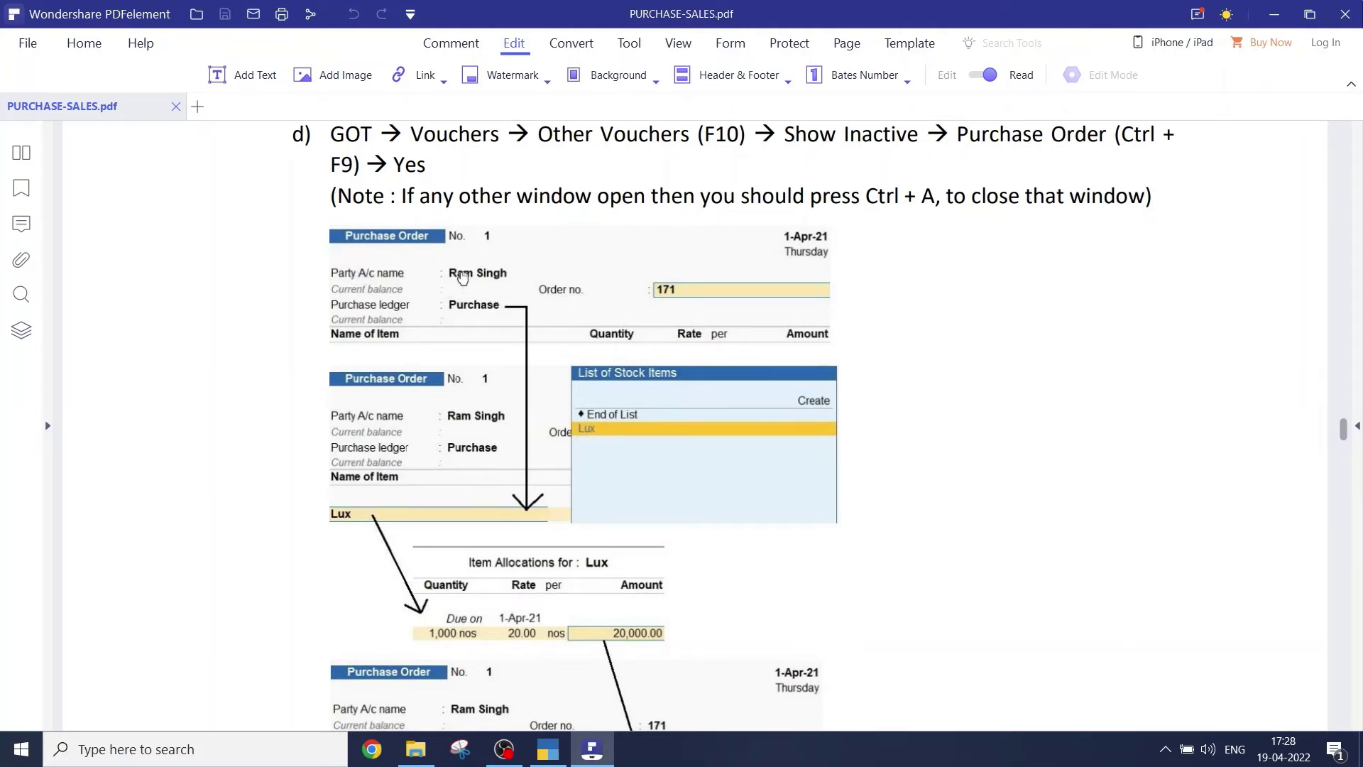
pyautogui.hotkey('alt', 'Tab')
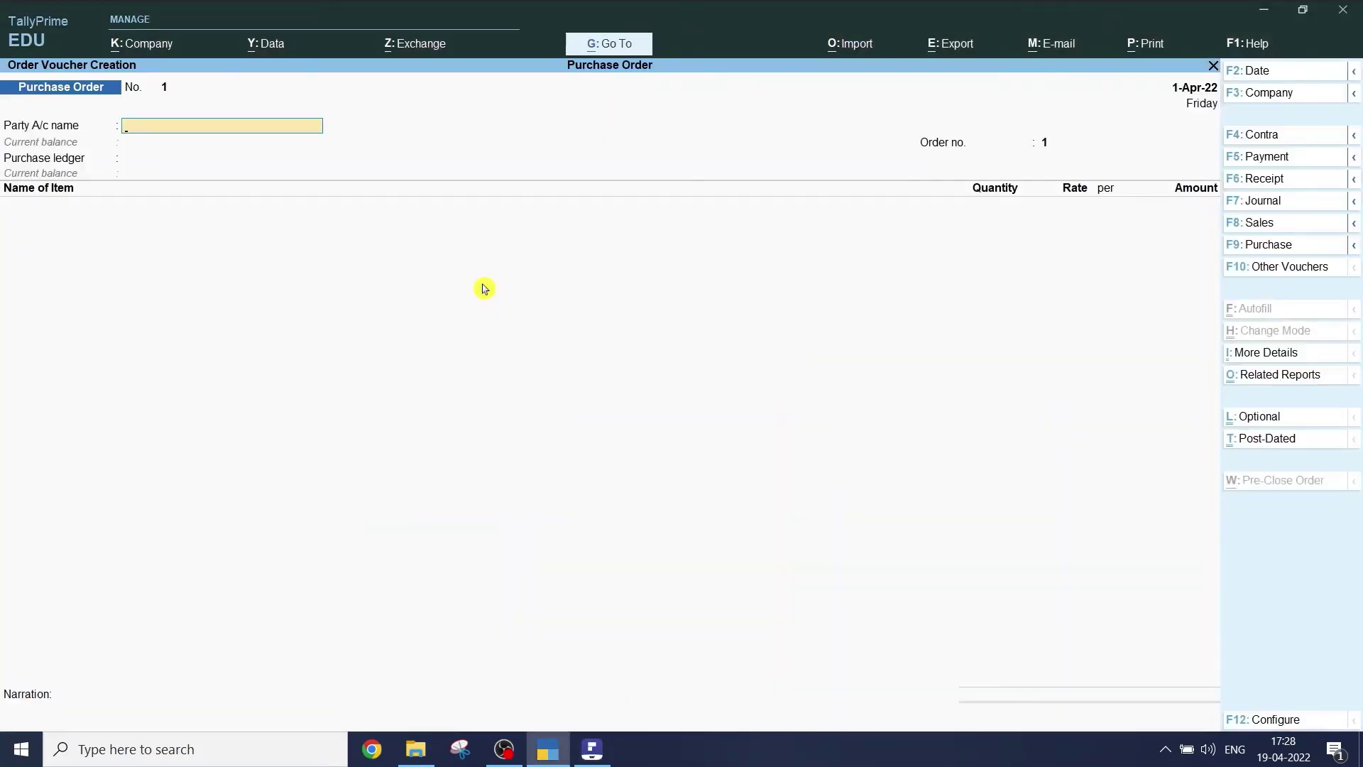
pyautogui.write('R')
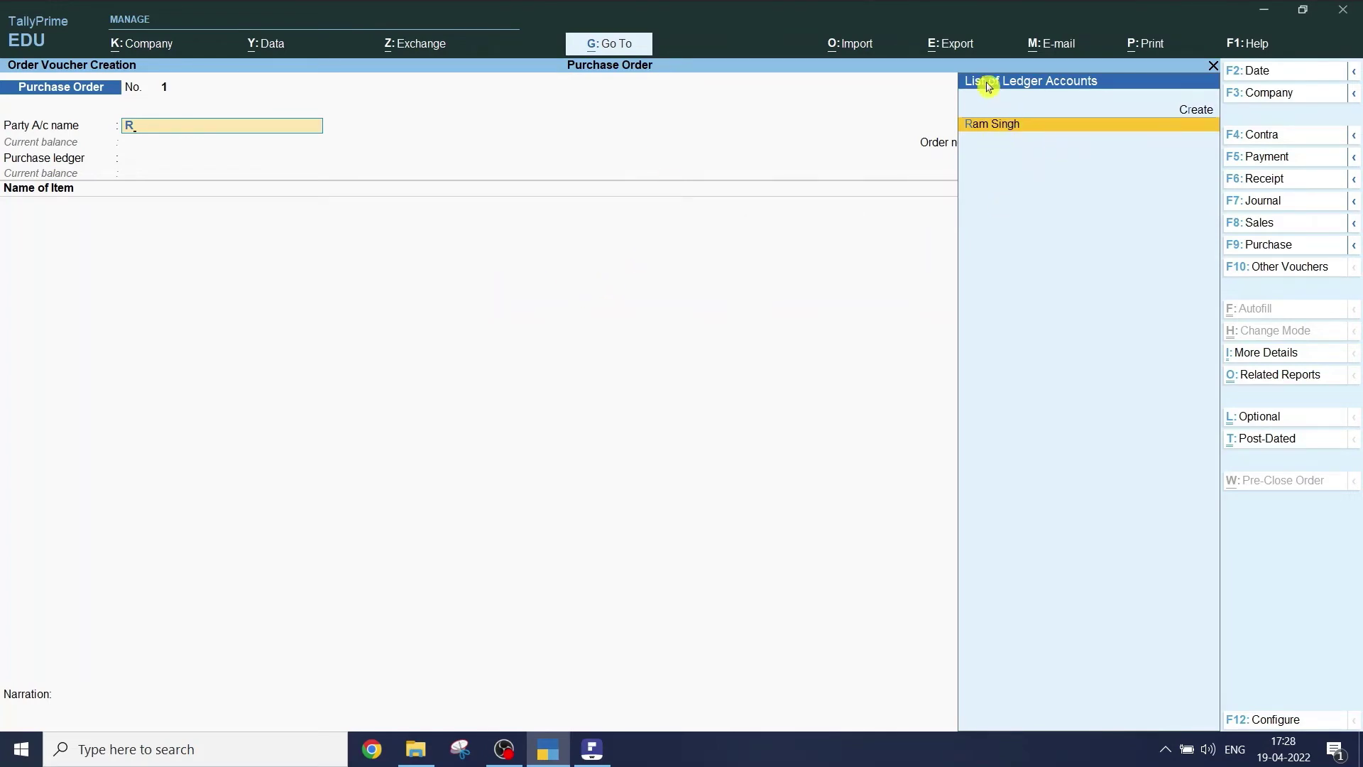
pyautogui.click(989, 125)
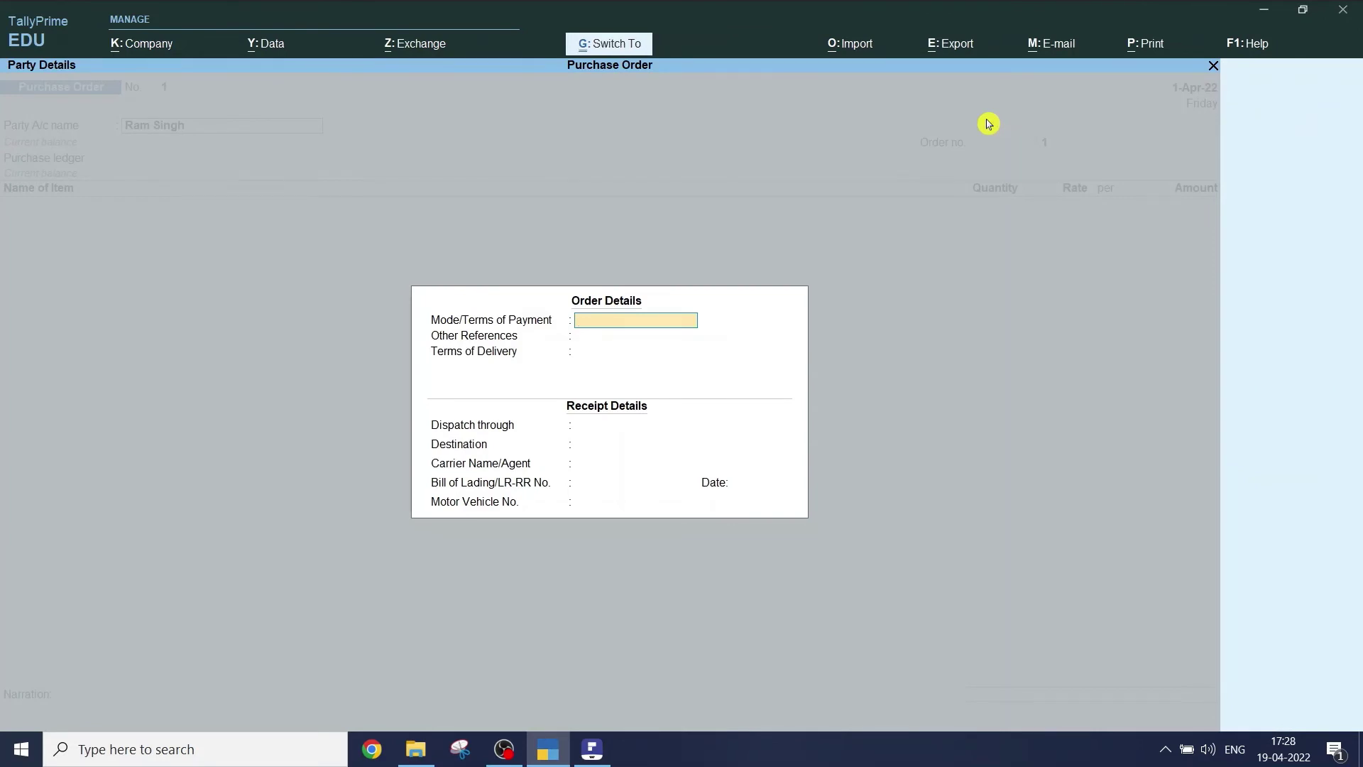
pyautogui.press('Escape')
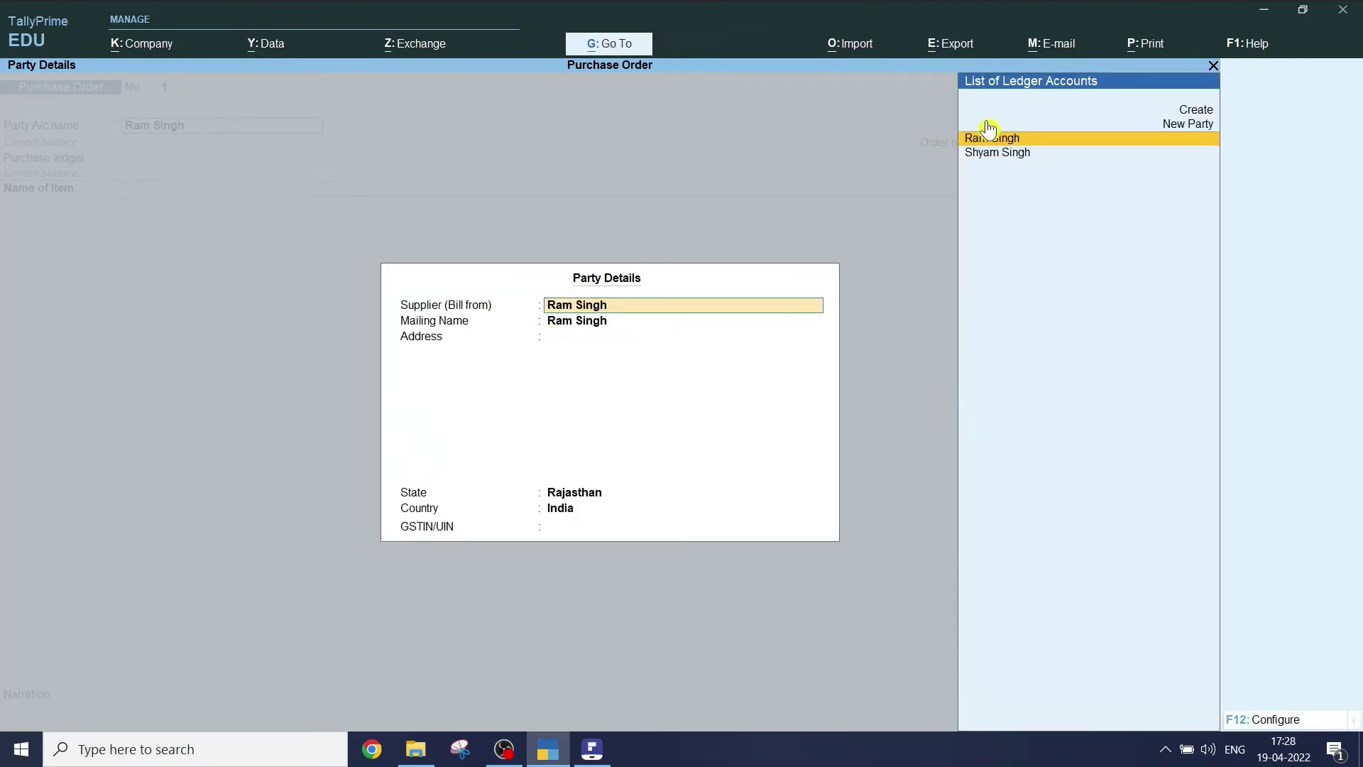
pyautogui.press('Escape')
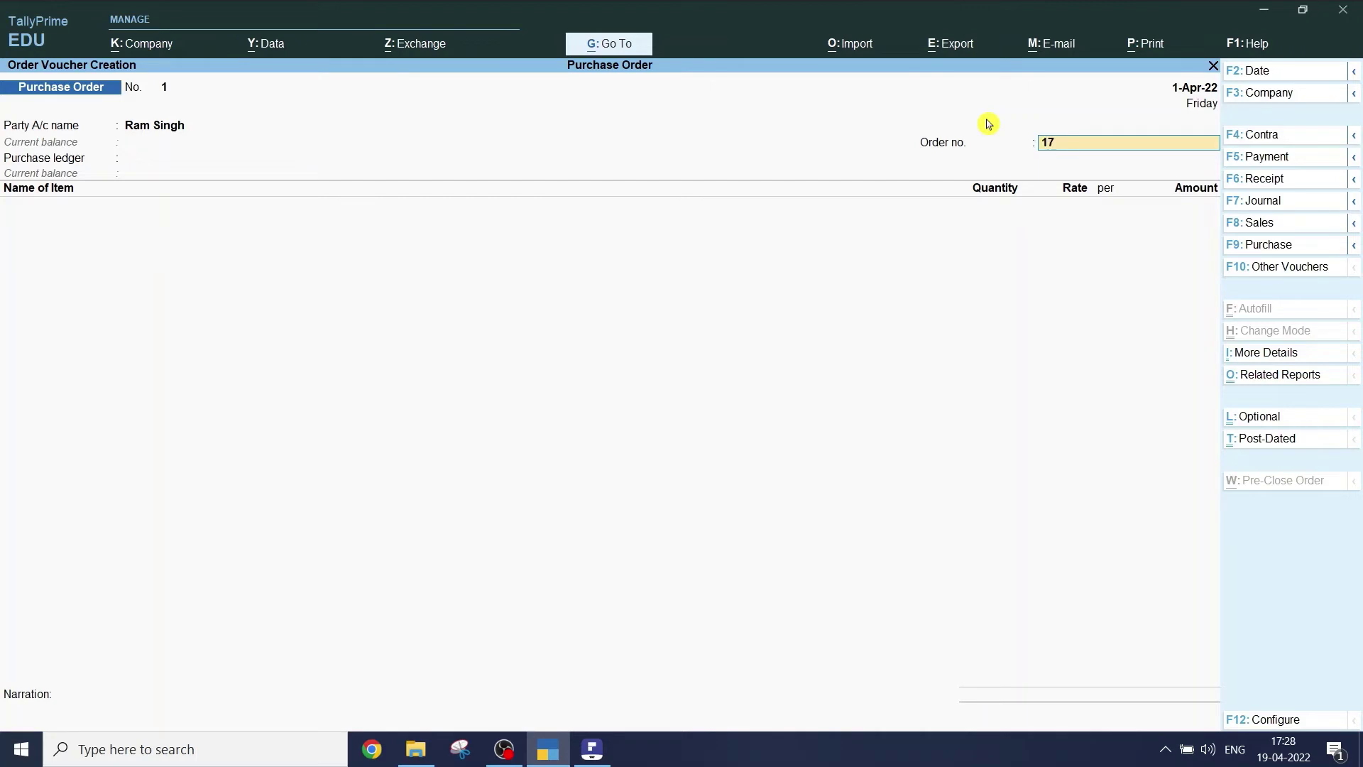
# - Confirm order no. 171, select the Purchase ledger and add the item Lux
pyautogui.press('Return')
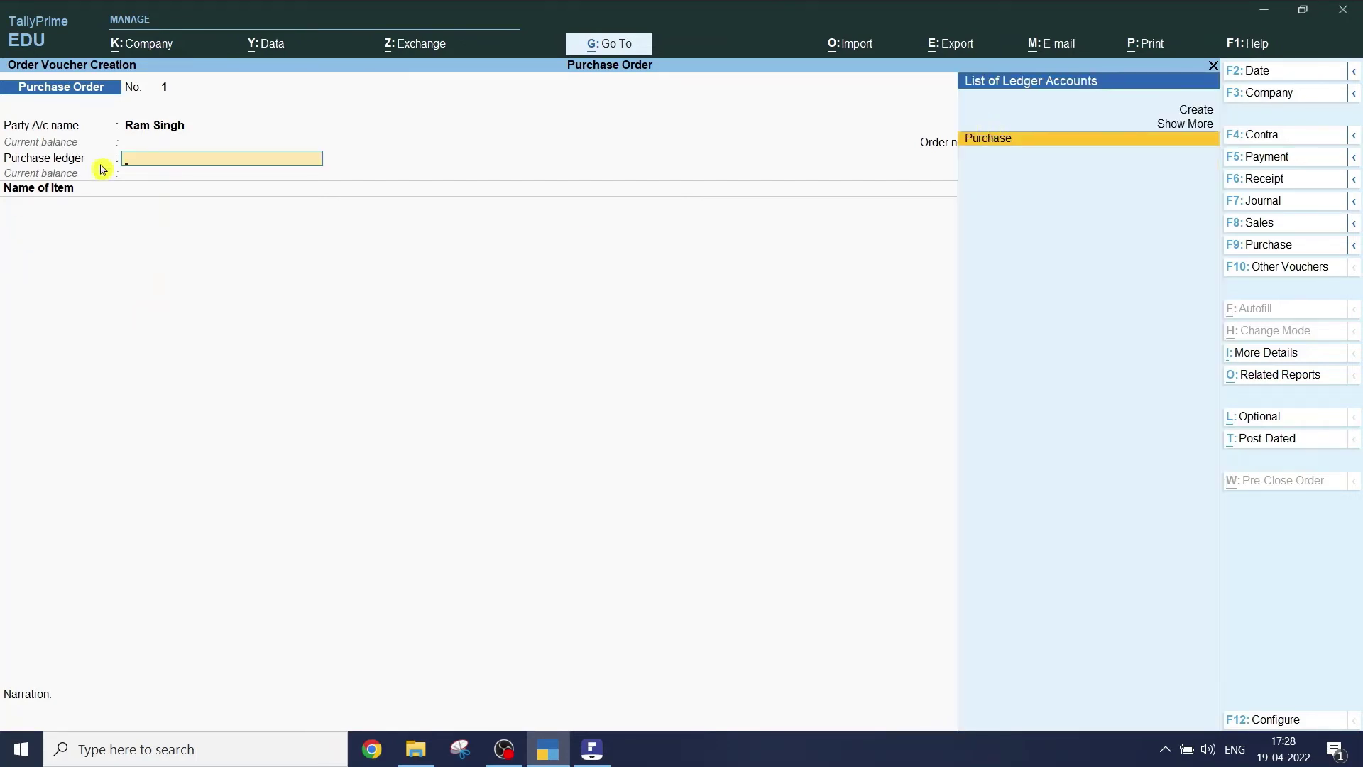
pyautogui.click(1018, 141)
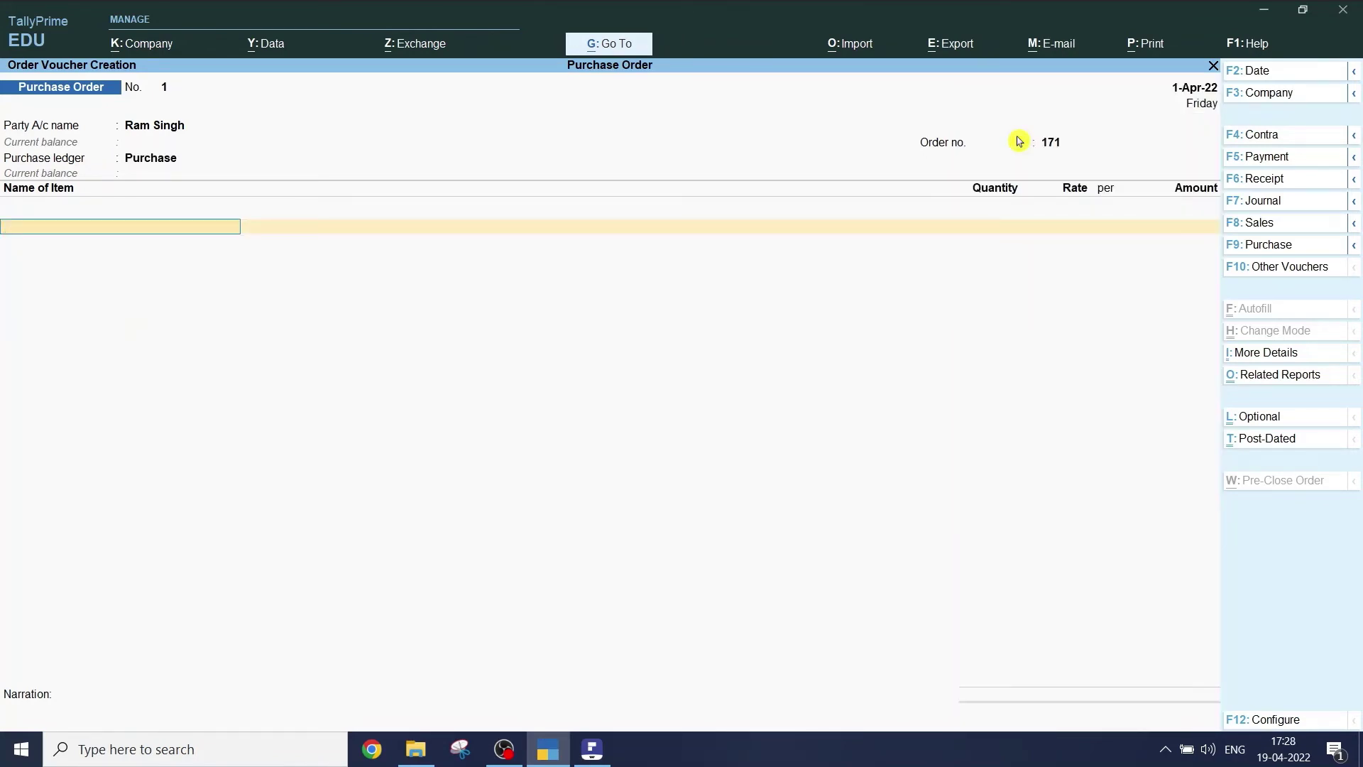
pyautogui.write('L')
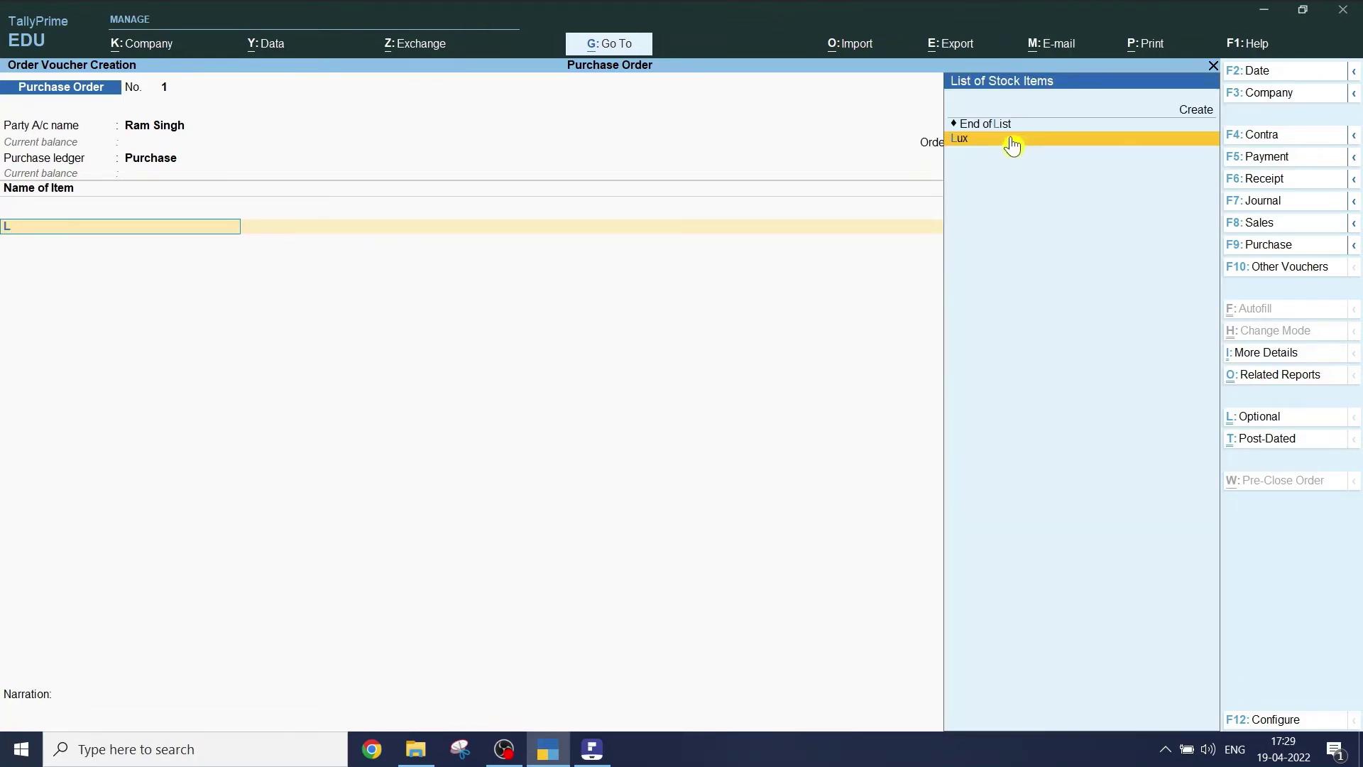
pyautogui.click(1019, 142)
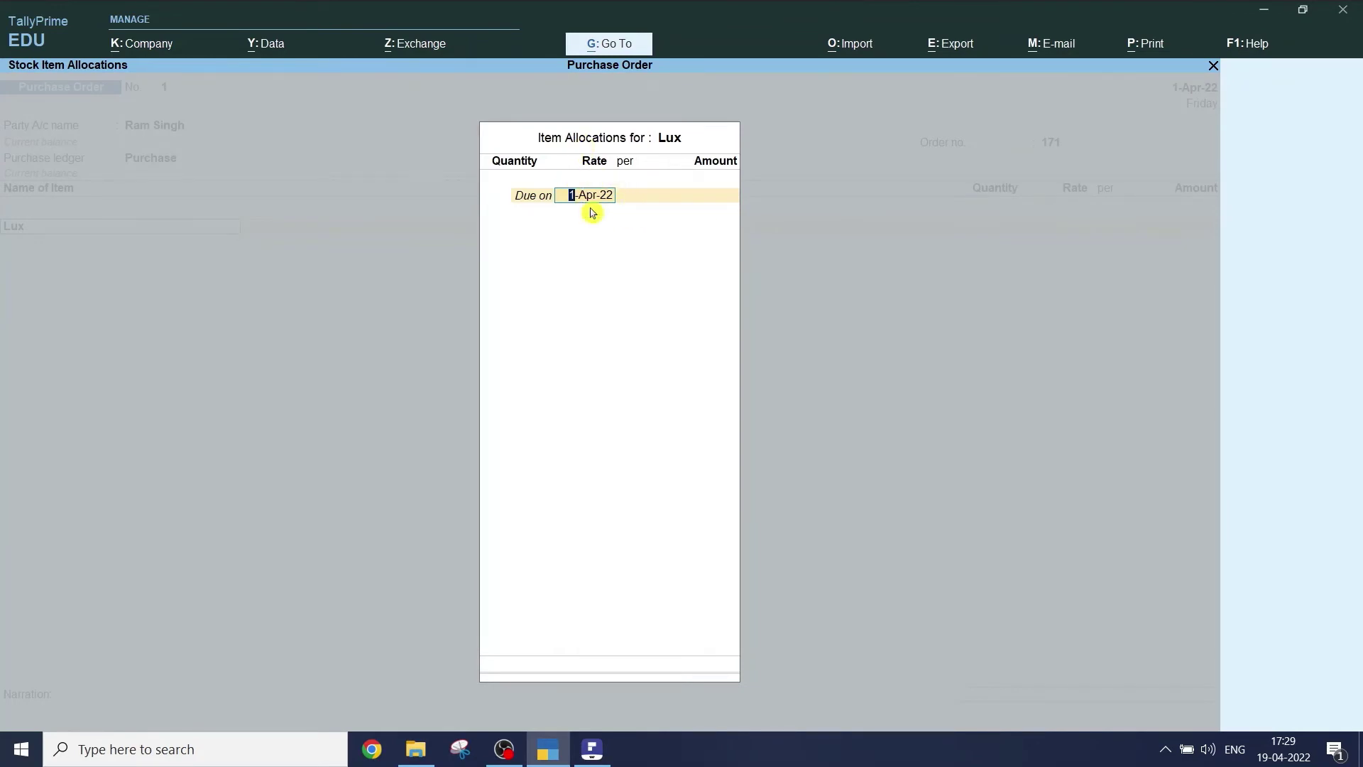
pyautogui.hotkey('alt', 'Tab')
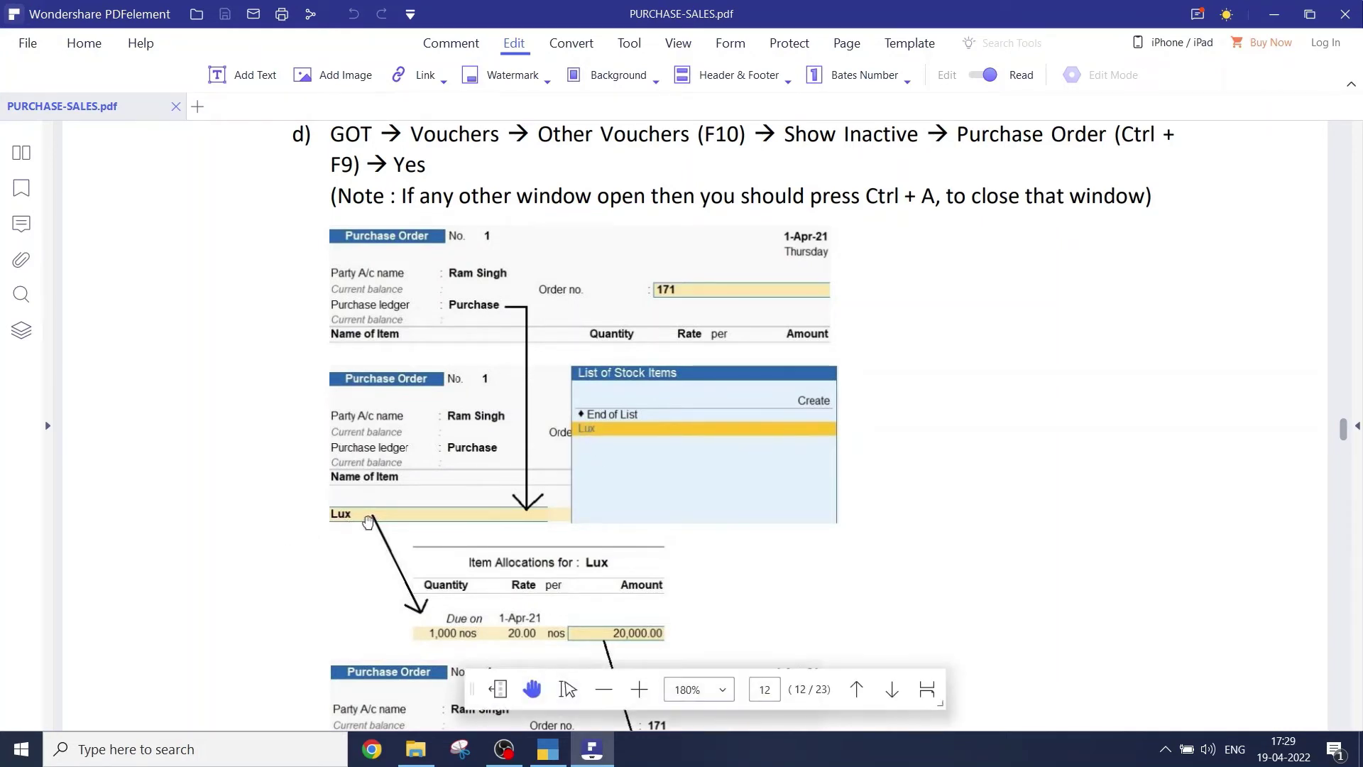
# - Enter 1,000 nos of Lux at 20, due 1-Apr-22, and save order 171
pyautogui.scroll(-1, 501, 564)
pyautogui.scroll(-5, 501, 565)
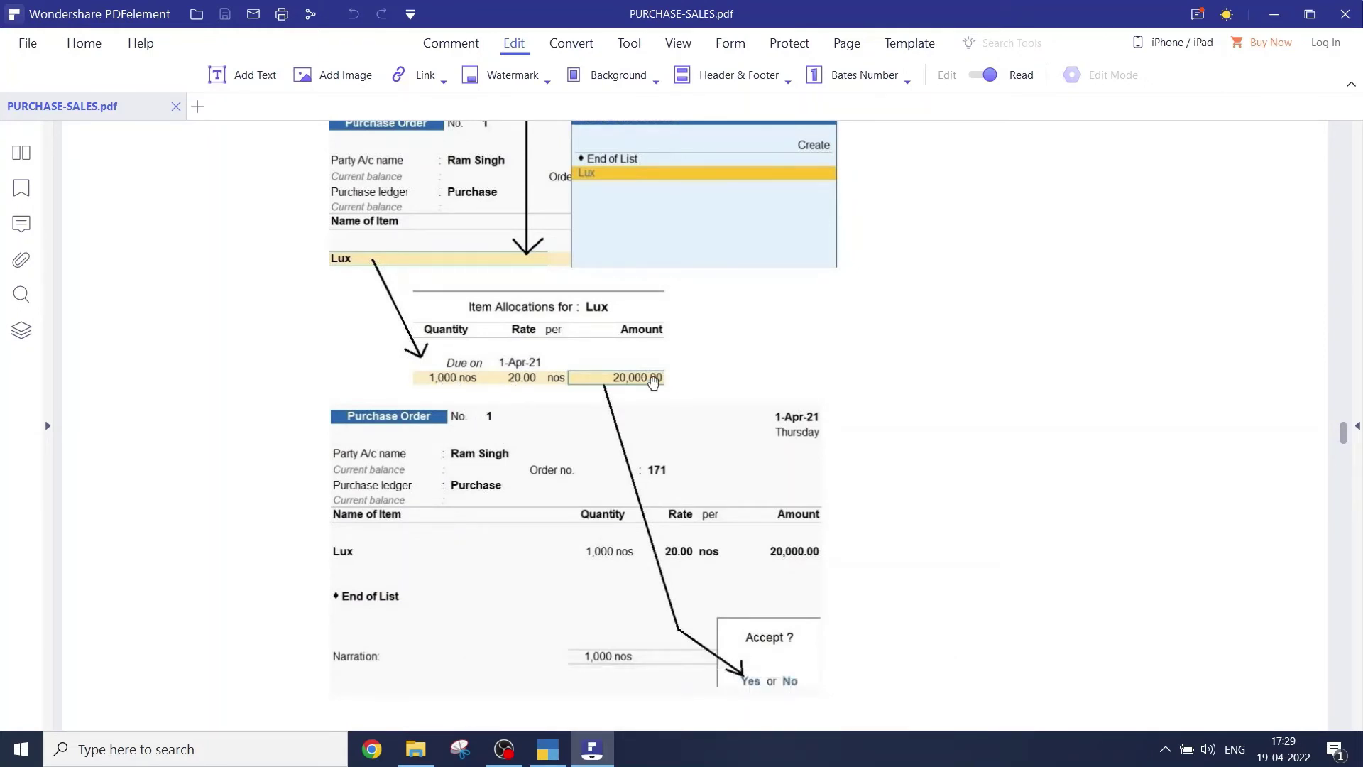
pyautogui.hotkey('alt', 'Tab')
pyautogui.press('Return')
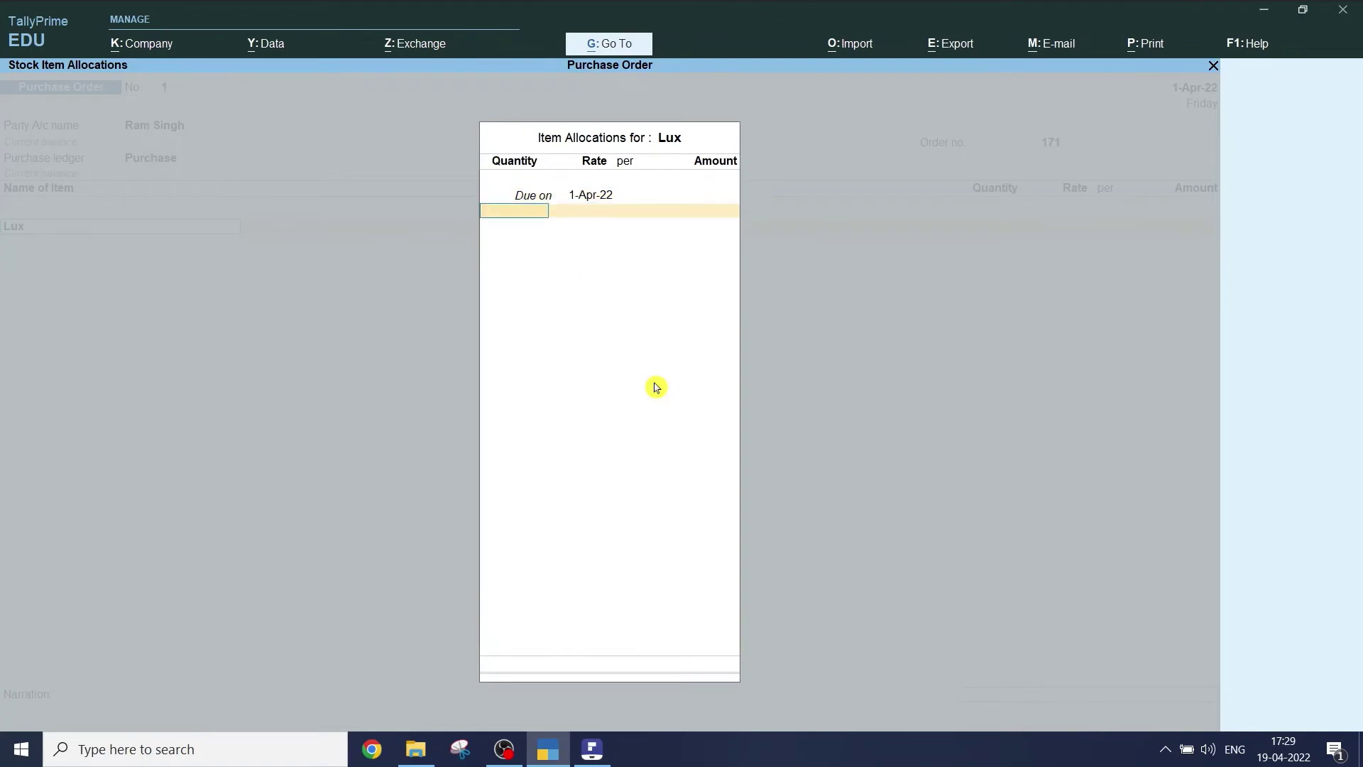
pyautogui.write('1000')
pyautogui.press('Return')
pyautogui.write('2')
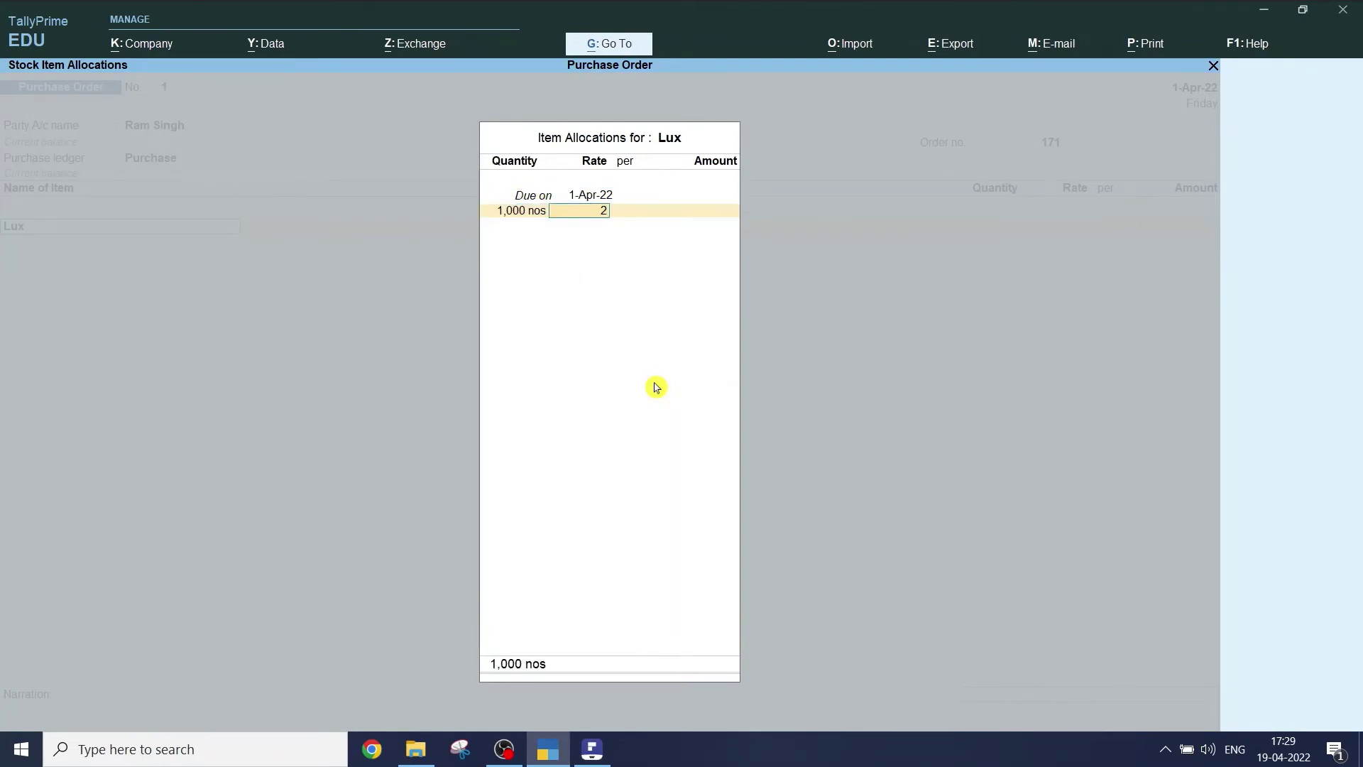
pyautogui.write('0')
pyautogui.press('Return')
pyautogui.press('Return')
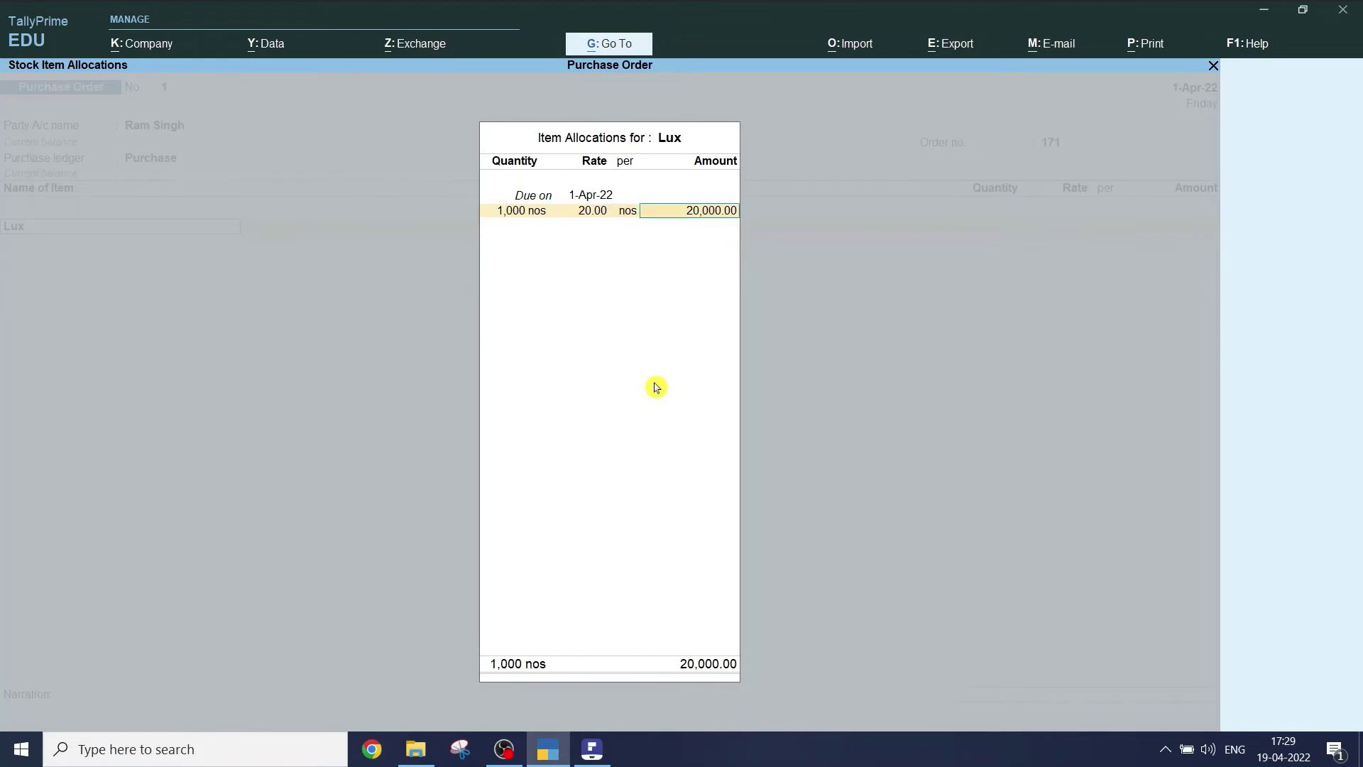
pyautogui.press('ctrl')
pyautogui.hotkey('ctrl', 'a')
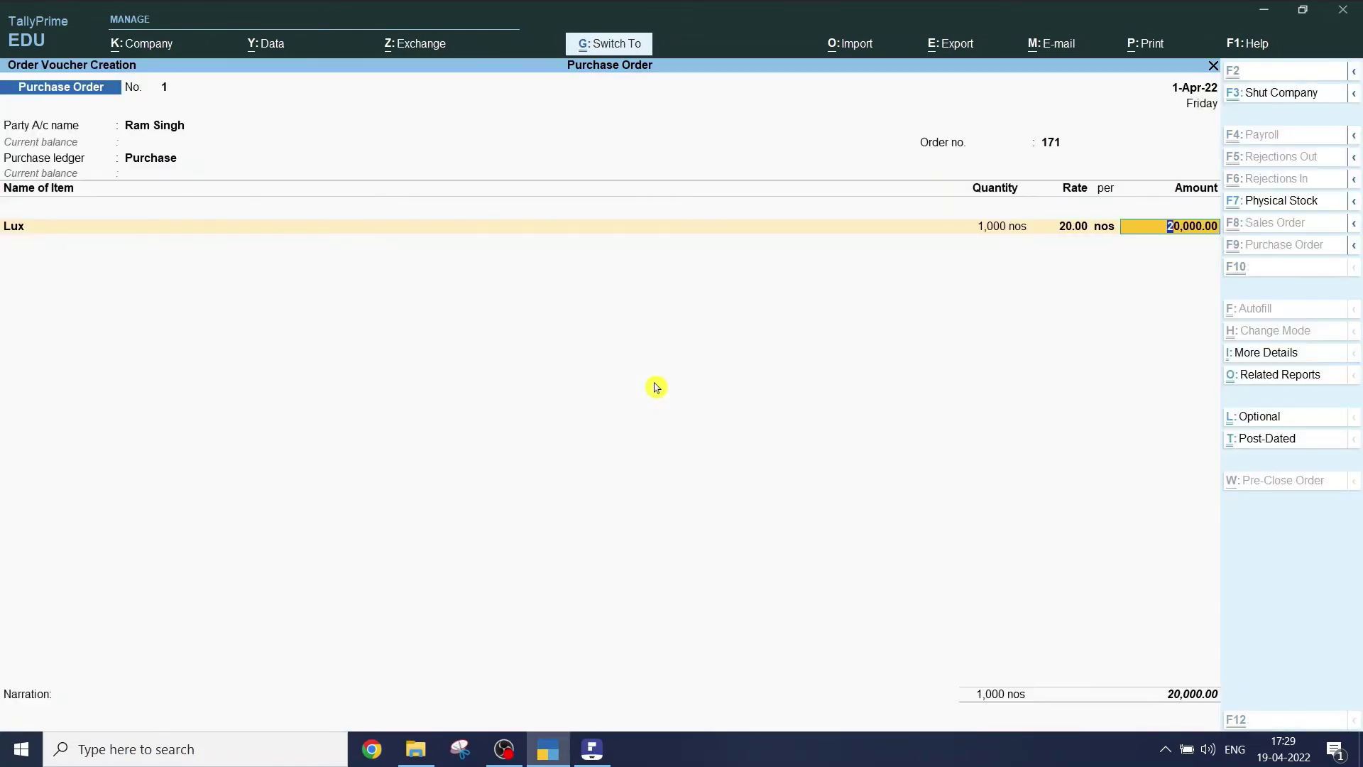
pyautogui.hotkey('ctrl', 'a')
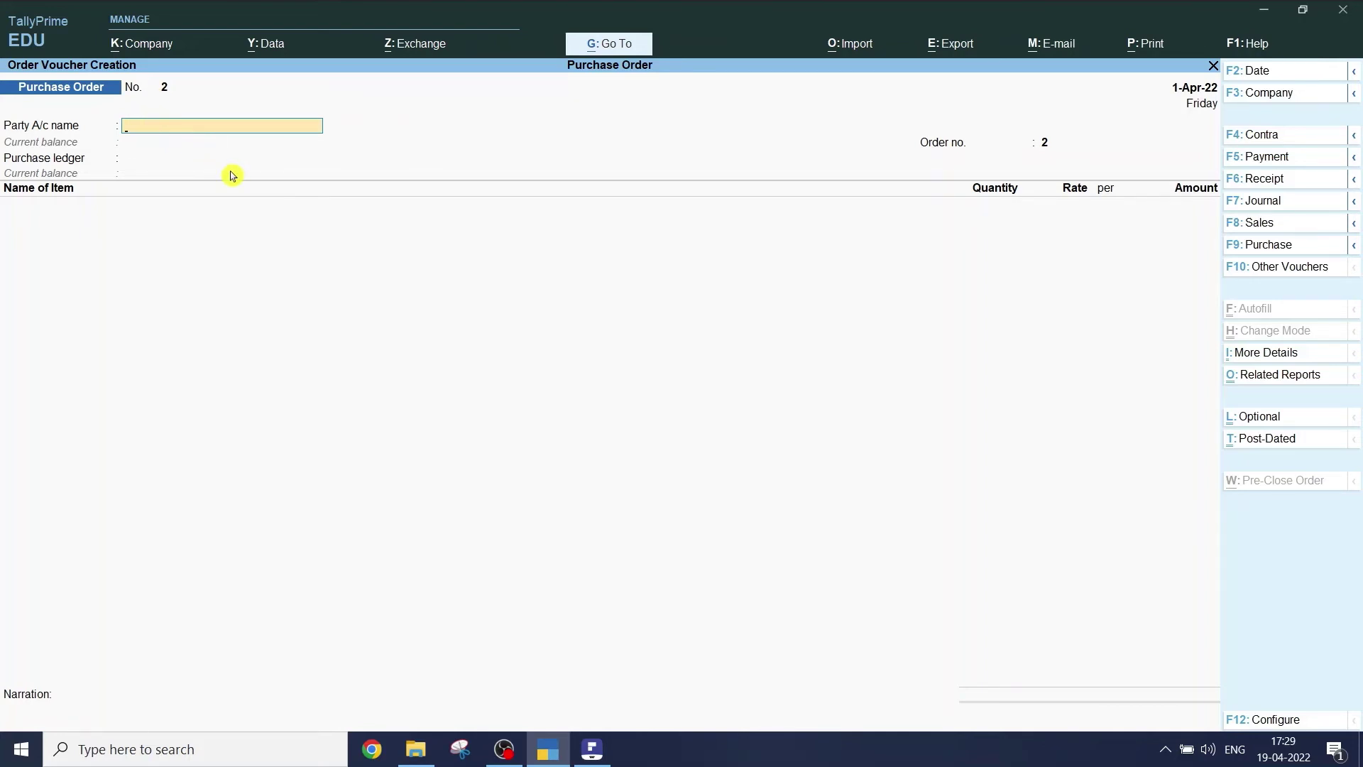
pyautogui.hotkey('alt', 'Tab')
# - Find section e) on purchase orders outstanding in the guide, then return to TallyPrime
pyautogui.scroll(-5, 452, 302)
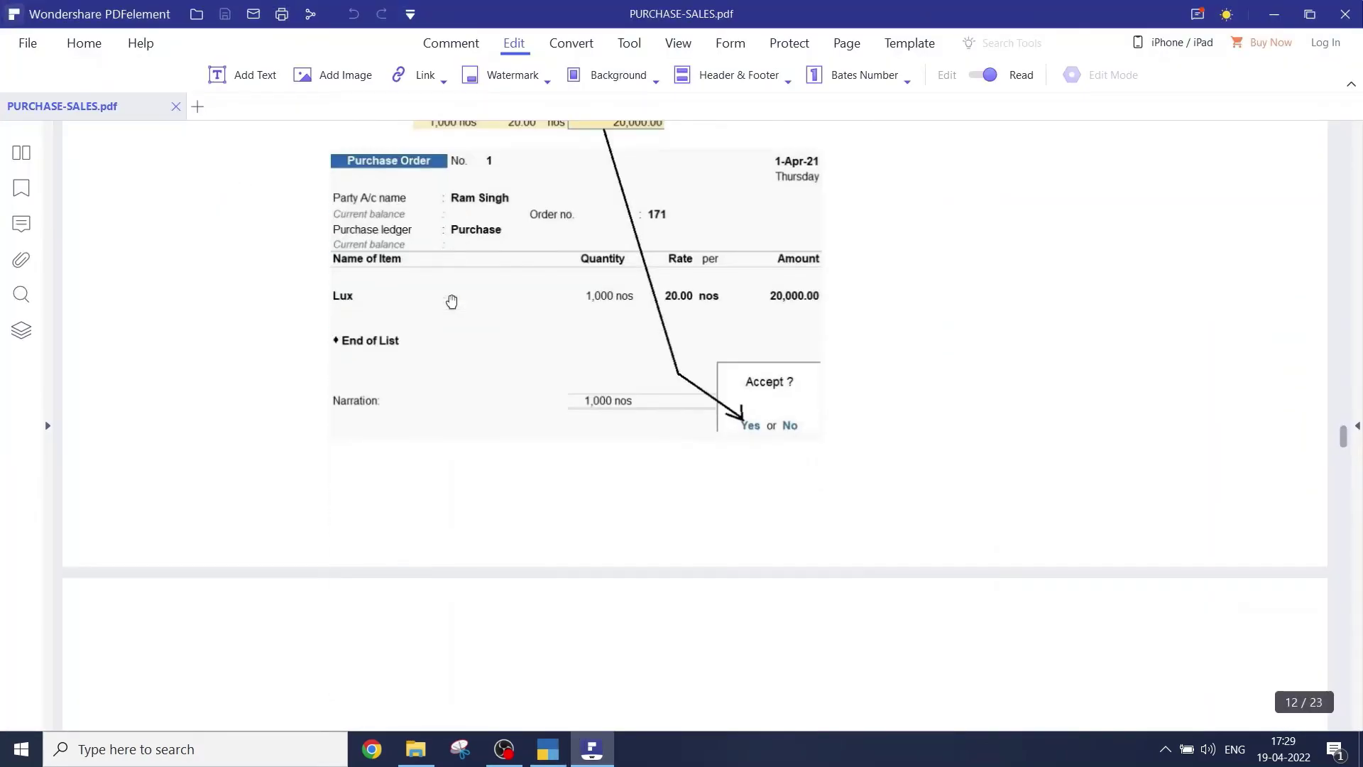
pyautogui.scroll(-5, 451, 302)
pyautogui.scroll(-3, 451, 302)
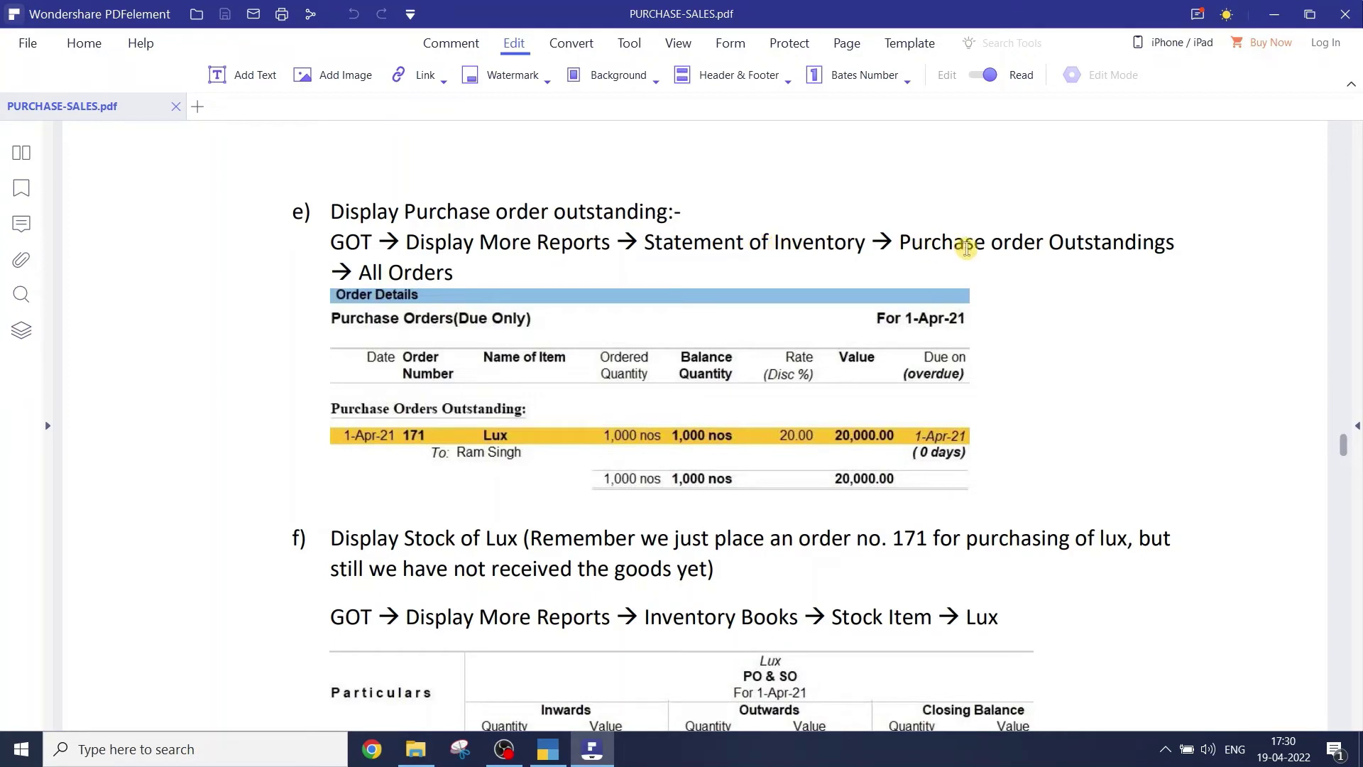
pyautogui.tripleClick(391, 273)
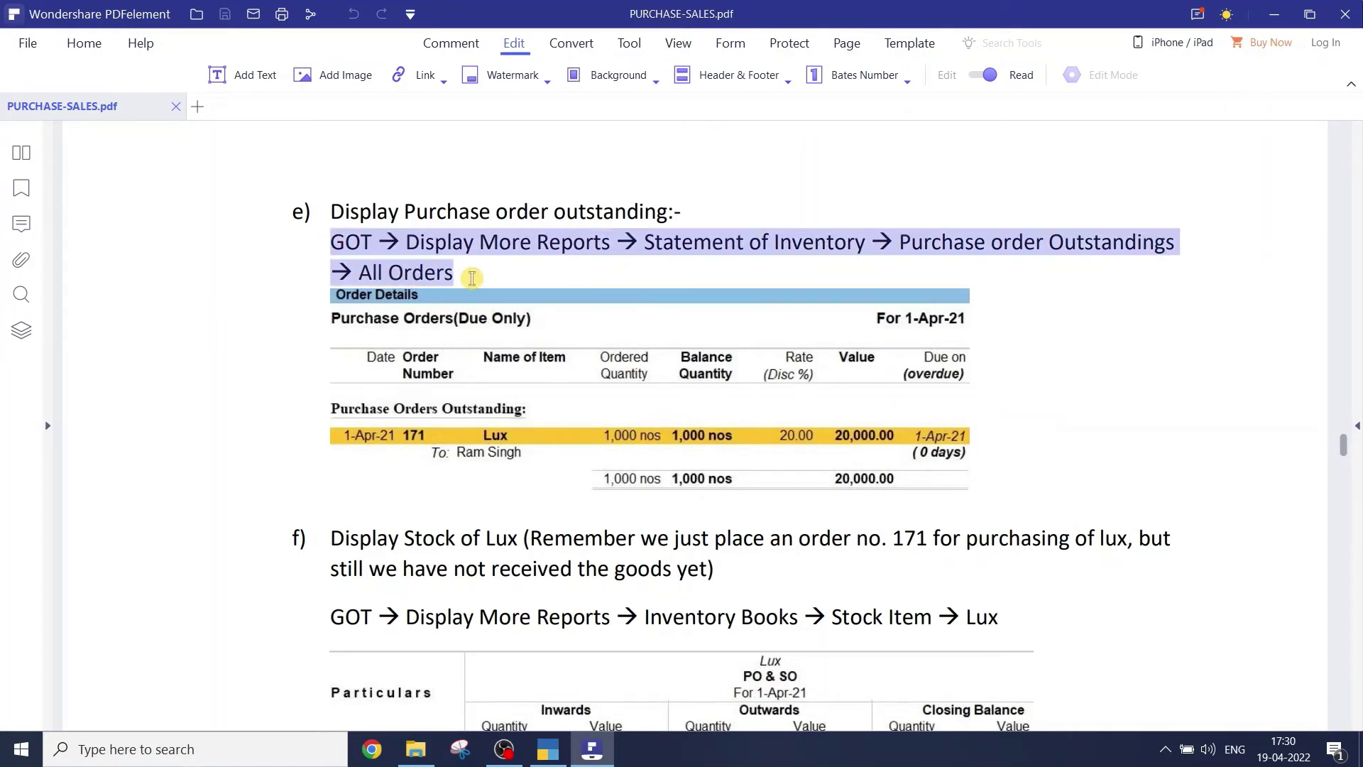
pyautogui.click(393, 305)
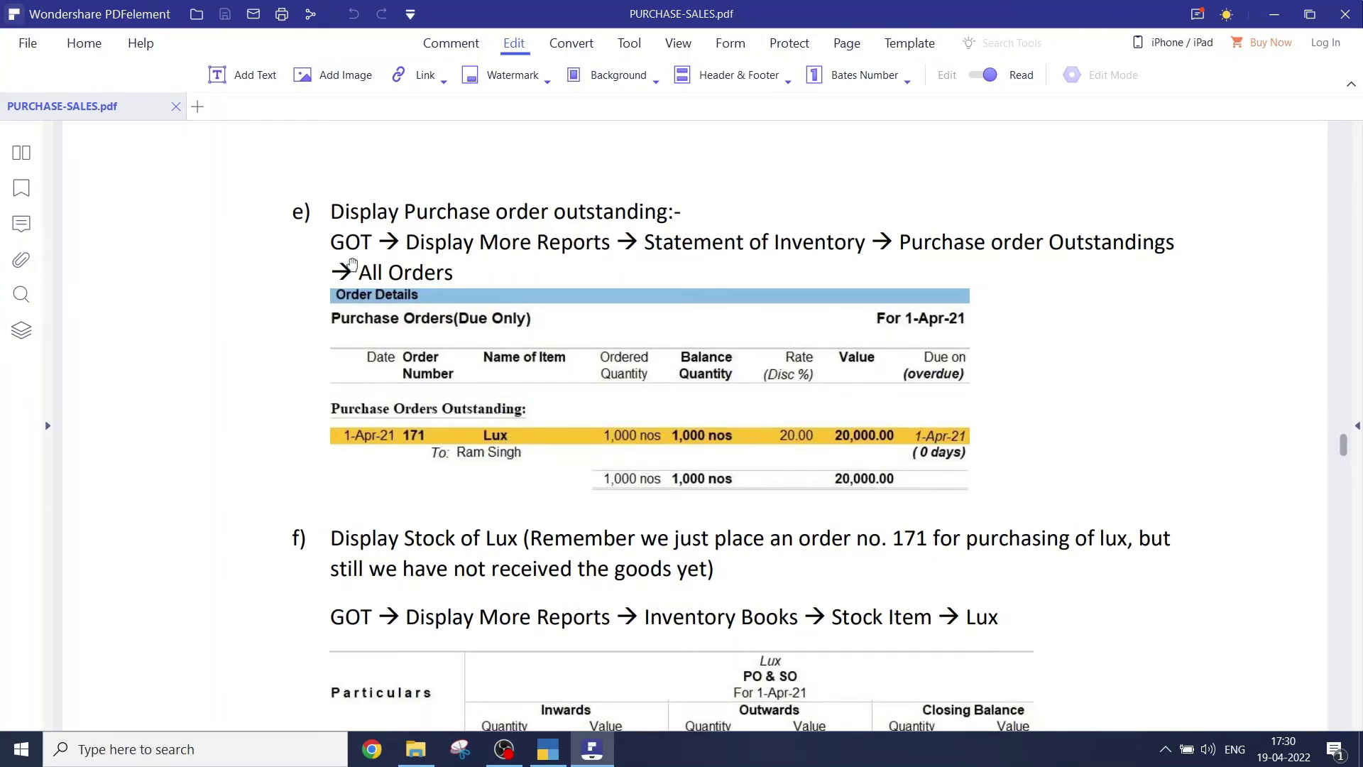
pyautogui.hotkey('alt', 'Tab')
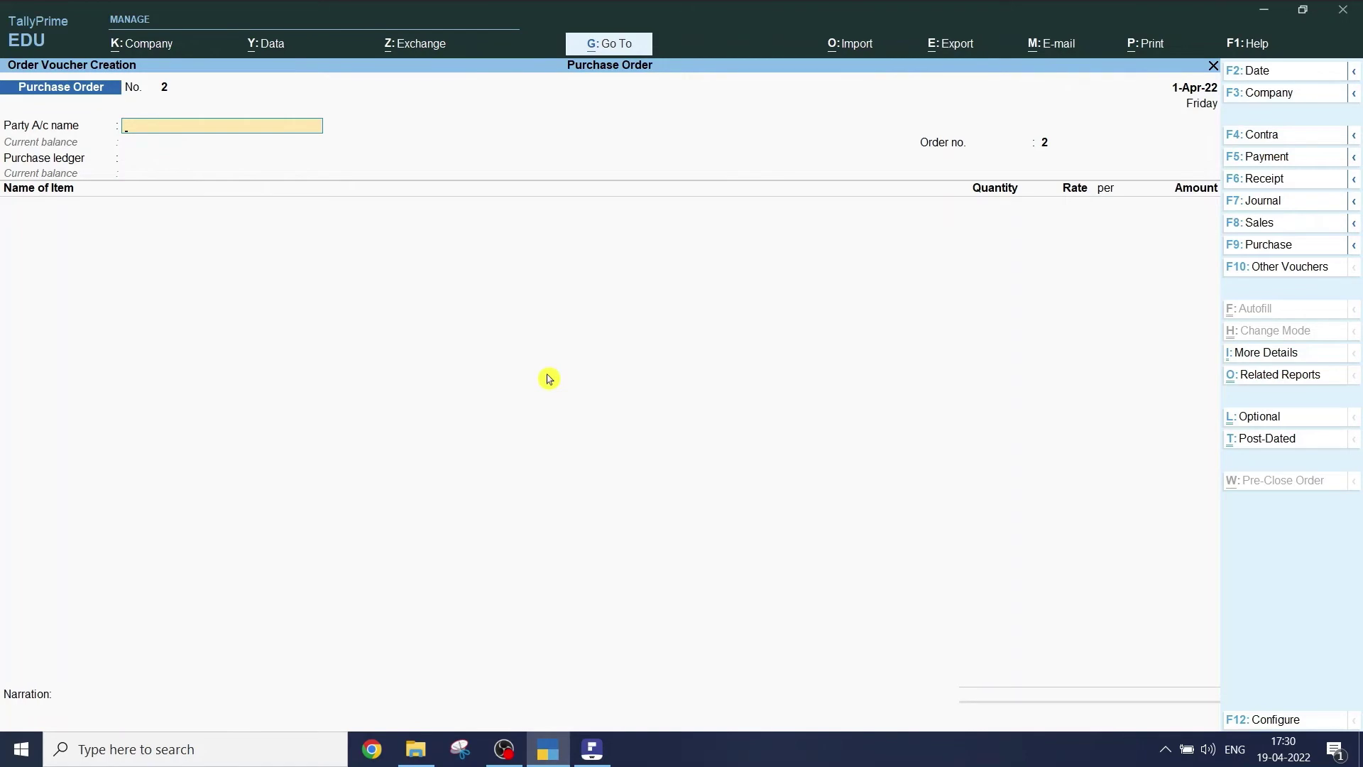
# - Quit the blank voucher and display Purchase Order Outstandings for All Orders
pyautogui.press('Escape')
pyautogui.press('Return')
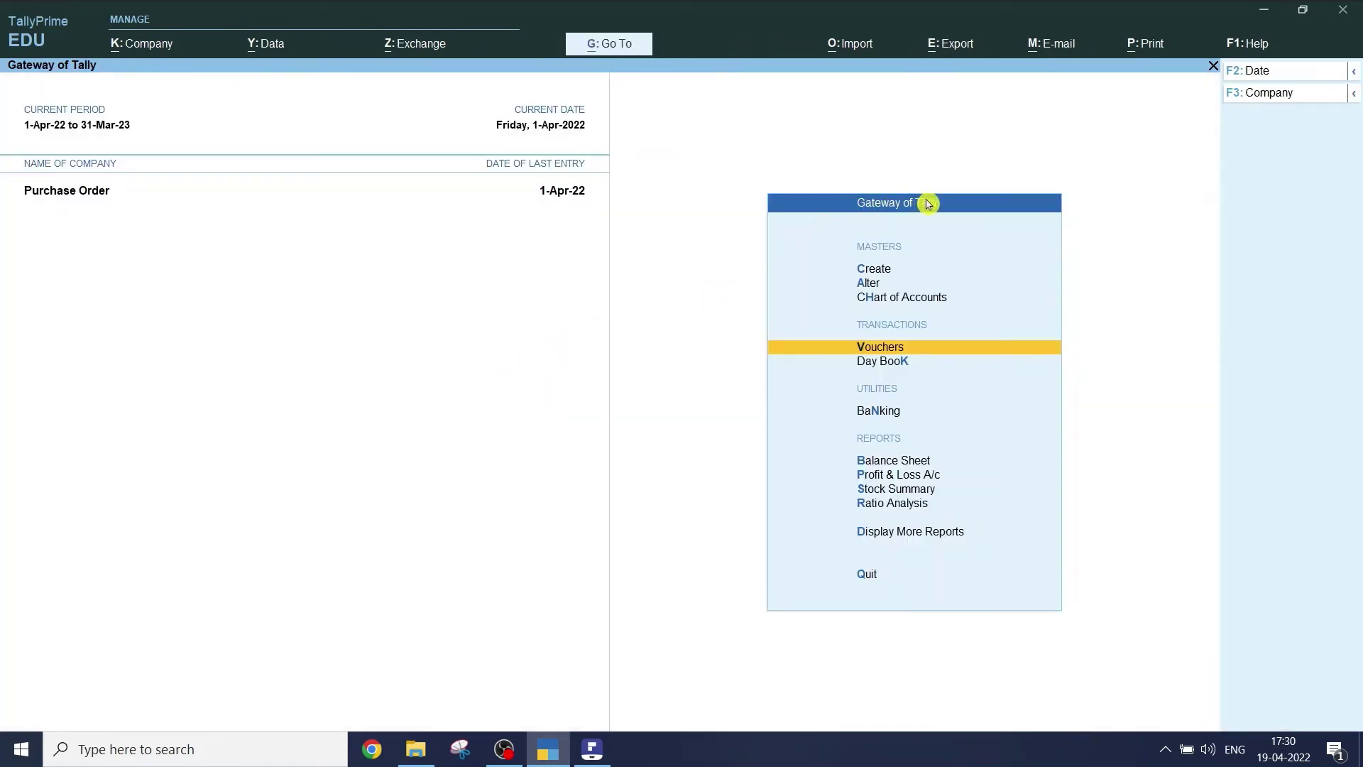
pyautogui.click(897, 533)
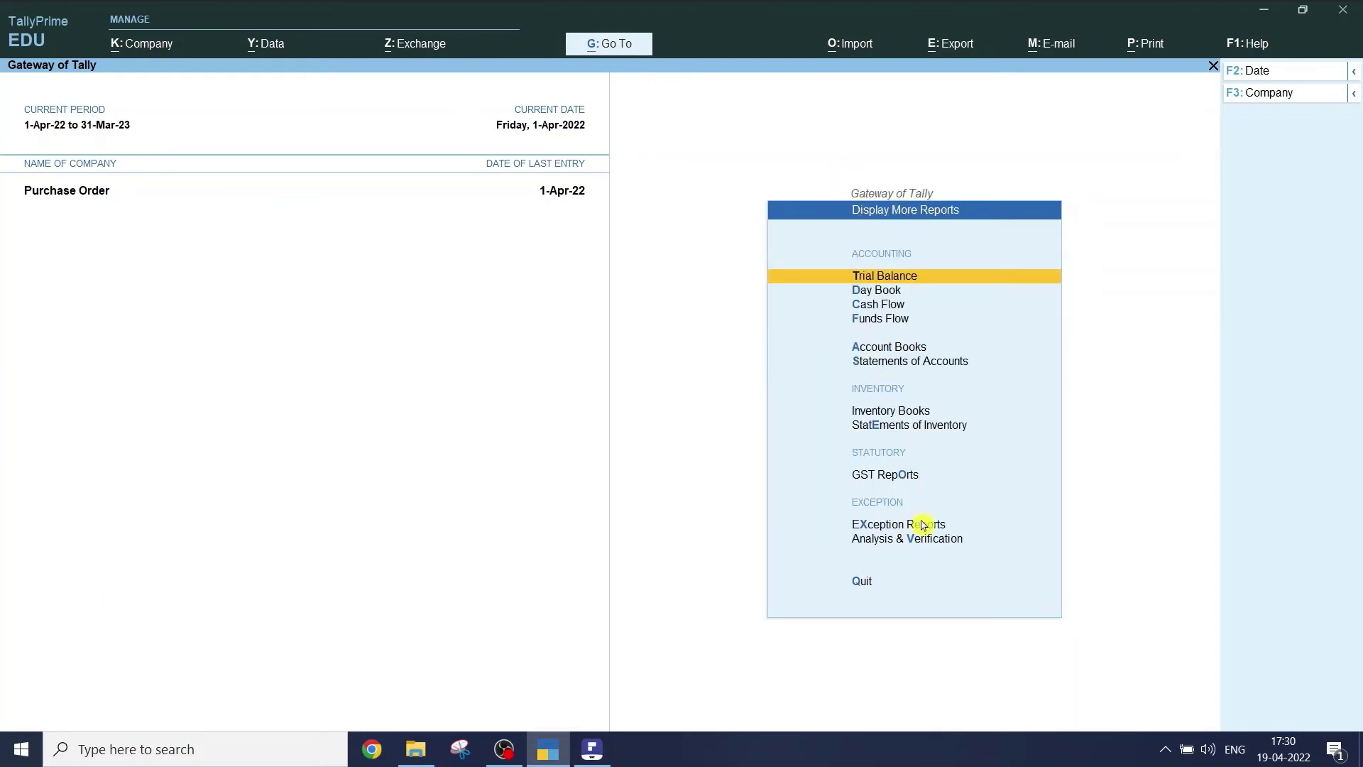
pyautogui.click(916, 426)
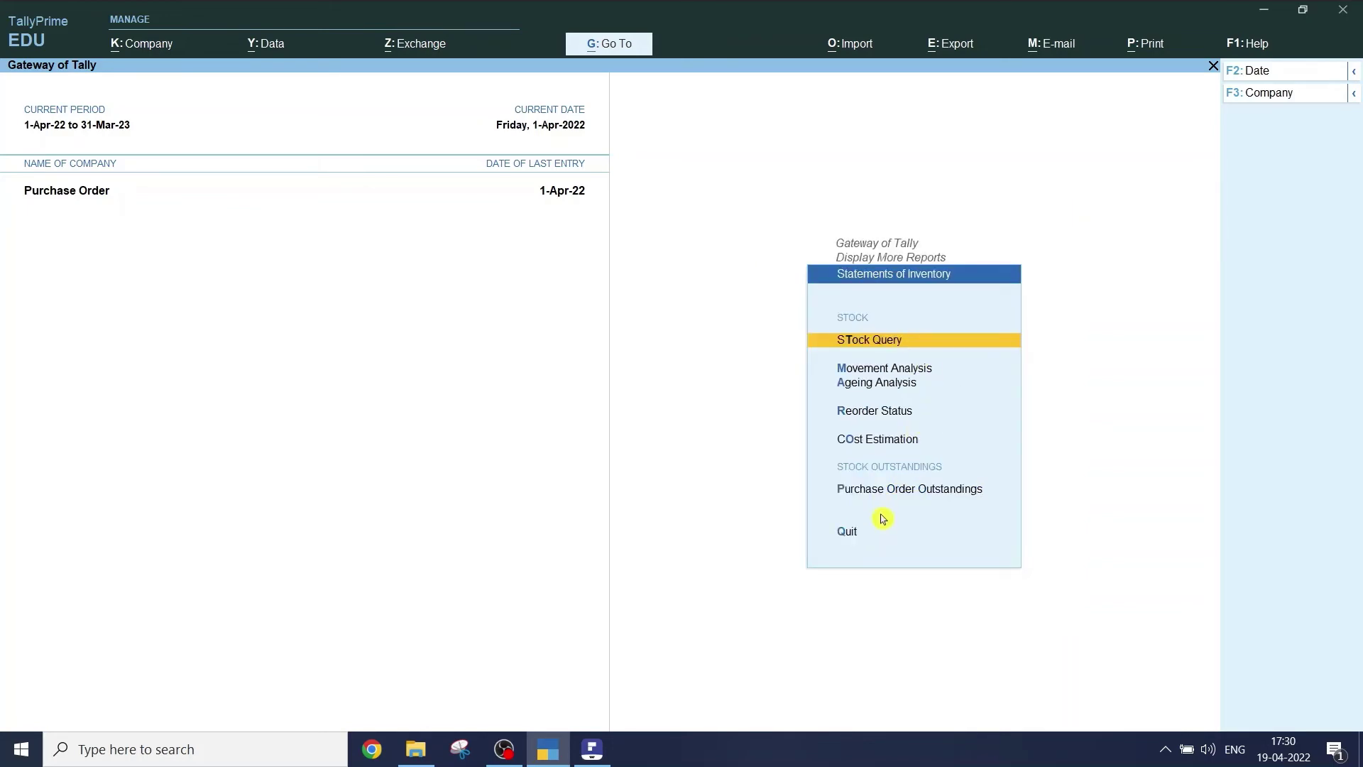
pyautogui.click(937, 501)
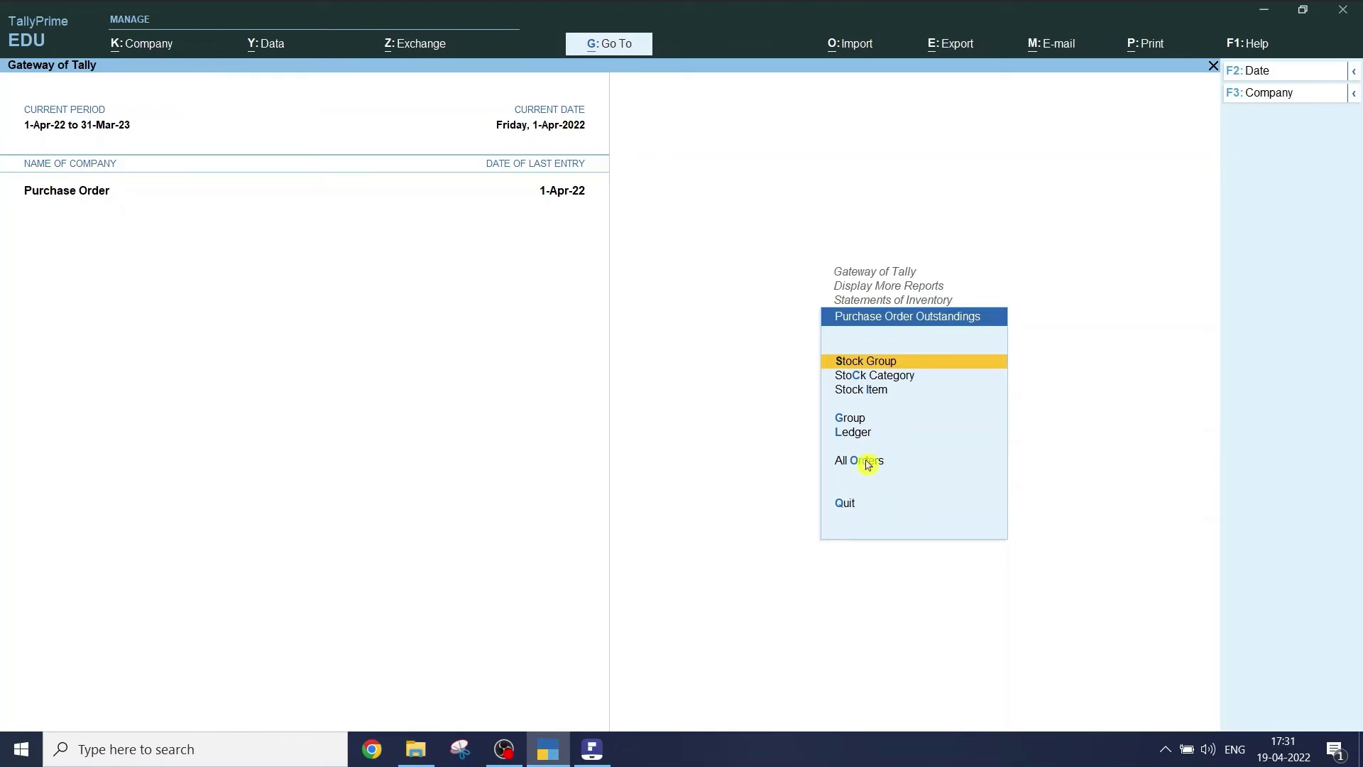
pyautogui.click(868, 465)
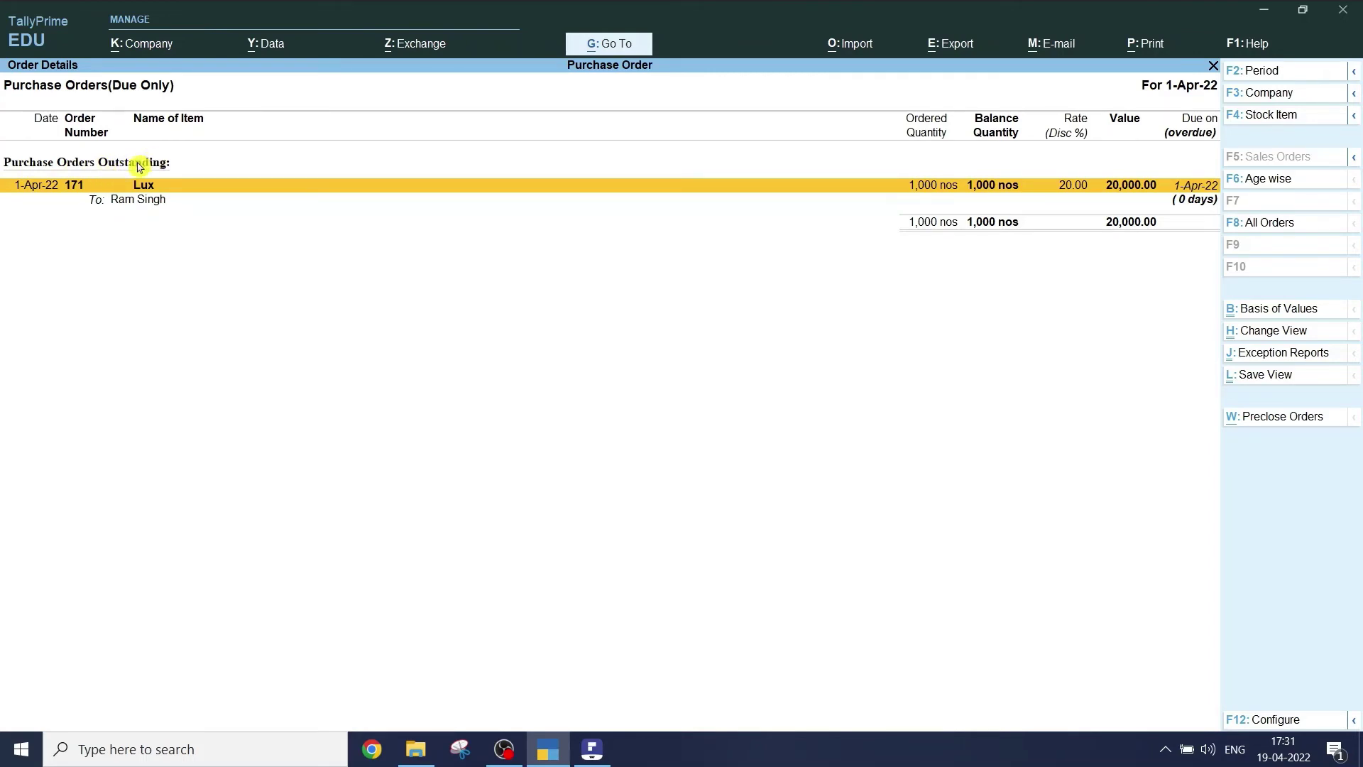
pyautogui.press('ctrl')
pyautogui.press('ctrl')
pyautogui.press('ctrl')
pyautogui.press('ctrl')
pyautogui.press('ctrl')
pyautogui.press('ctrl')
pyautogui.hotkey('alt', 'Tab')
pyautogui.scroll(-3, 965, 343)
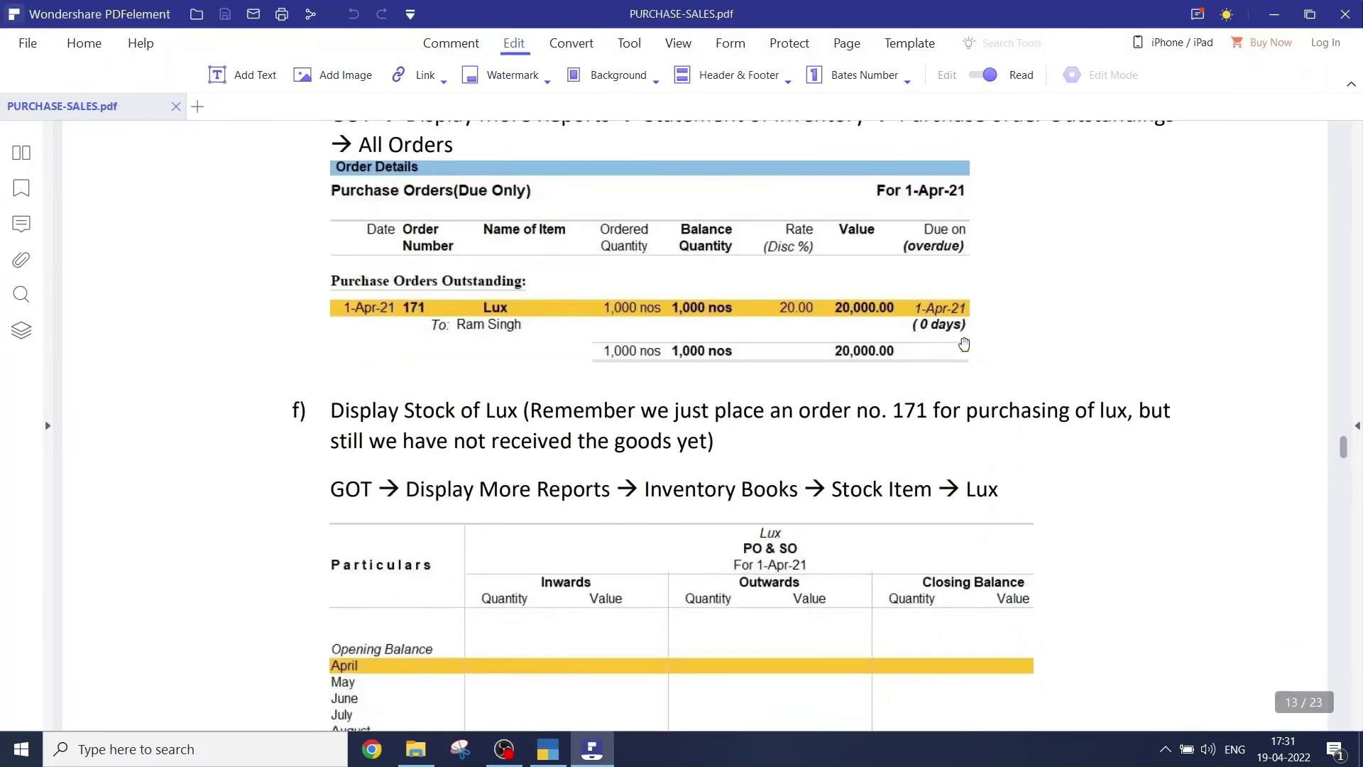
# - Scroll to section f) and highlight 'Lux' in the guide, then return to TallyPrime
pyautogui.scroll(-2, 964, 344)
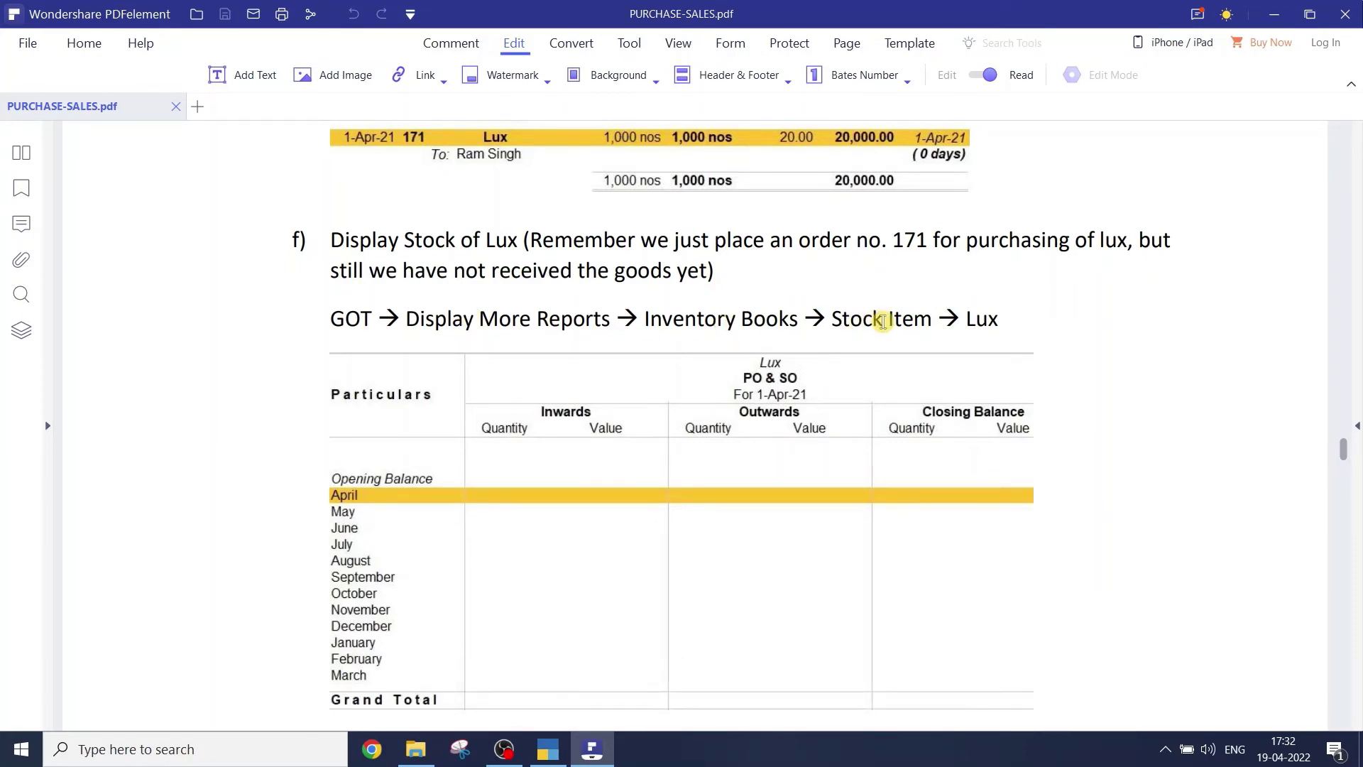
pyautogui.moveTo(966, 321); pyautogui.dragTo(999, 321)
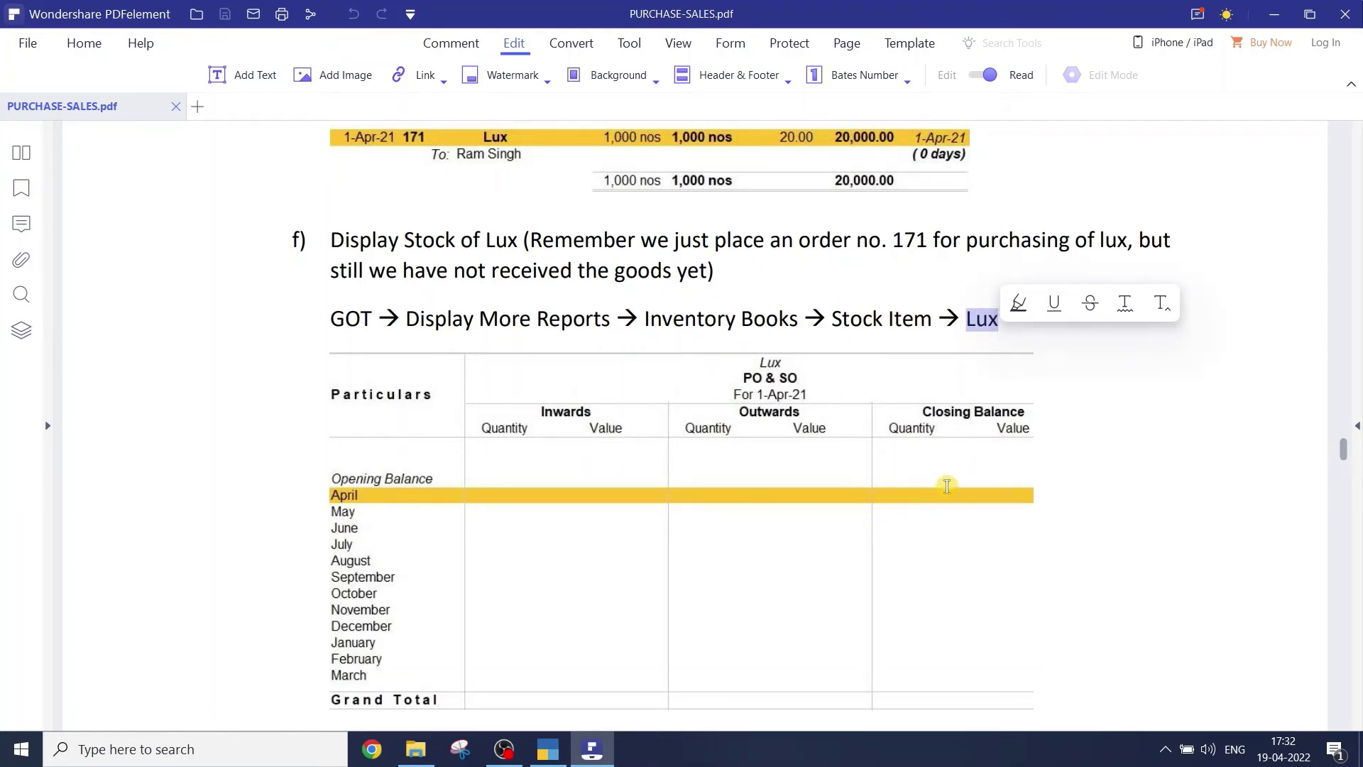
pyautogui.hotkey('alt', 'Tab')
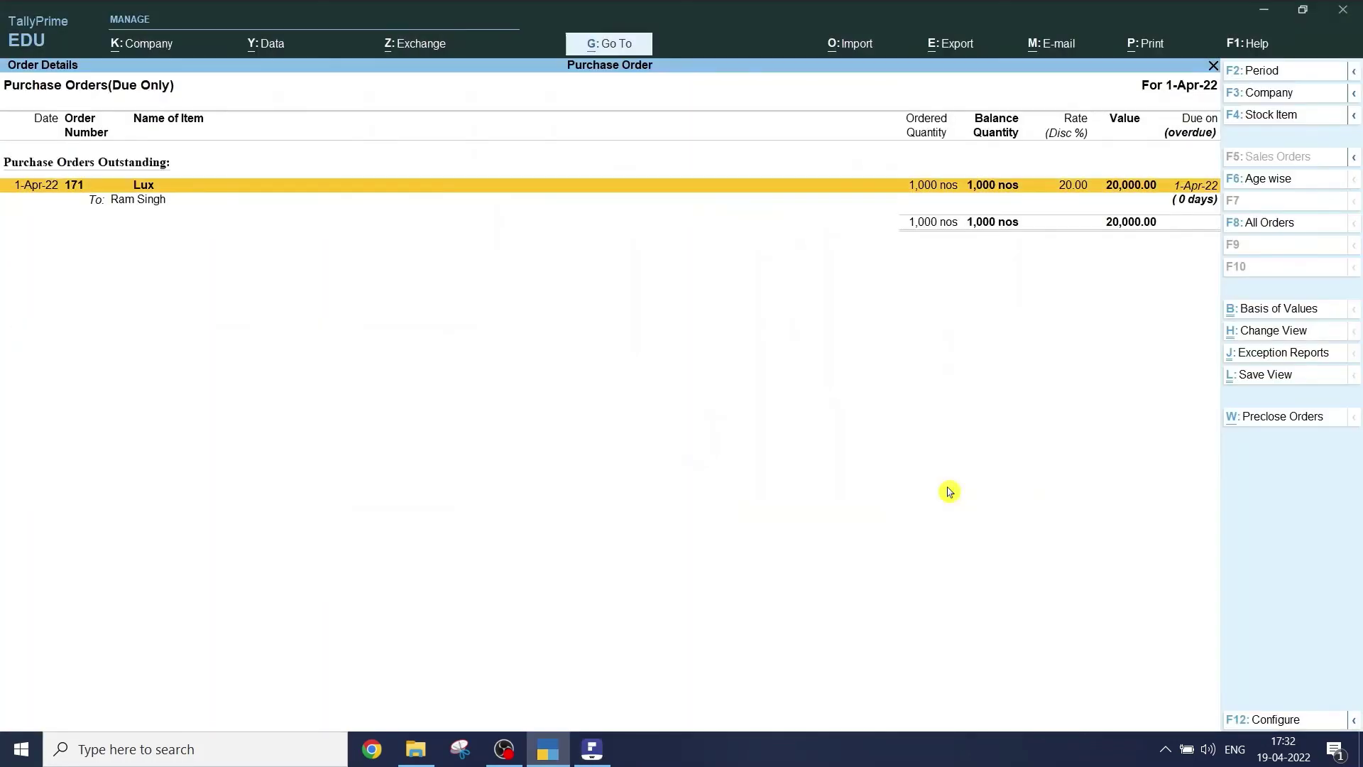
# - Go back to the Gateway and open Display More Reports > Inventory Books > Stock Item
pyautogui.press('Escape')
pyautogui.press('Escape')
pyautogui.press('Escape')
pyautogui.press('Escape')
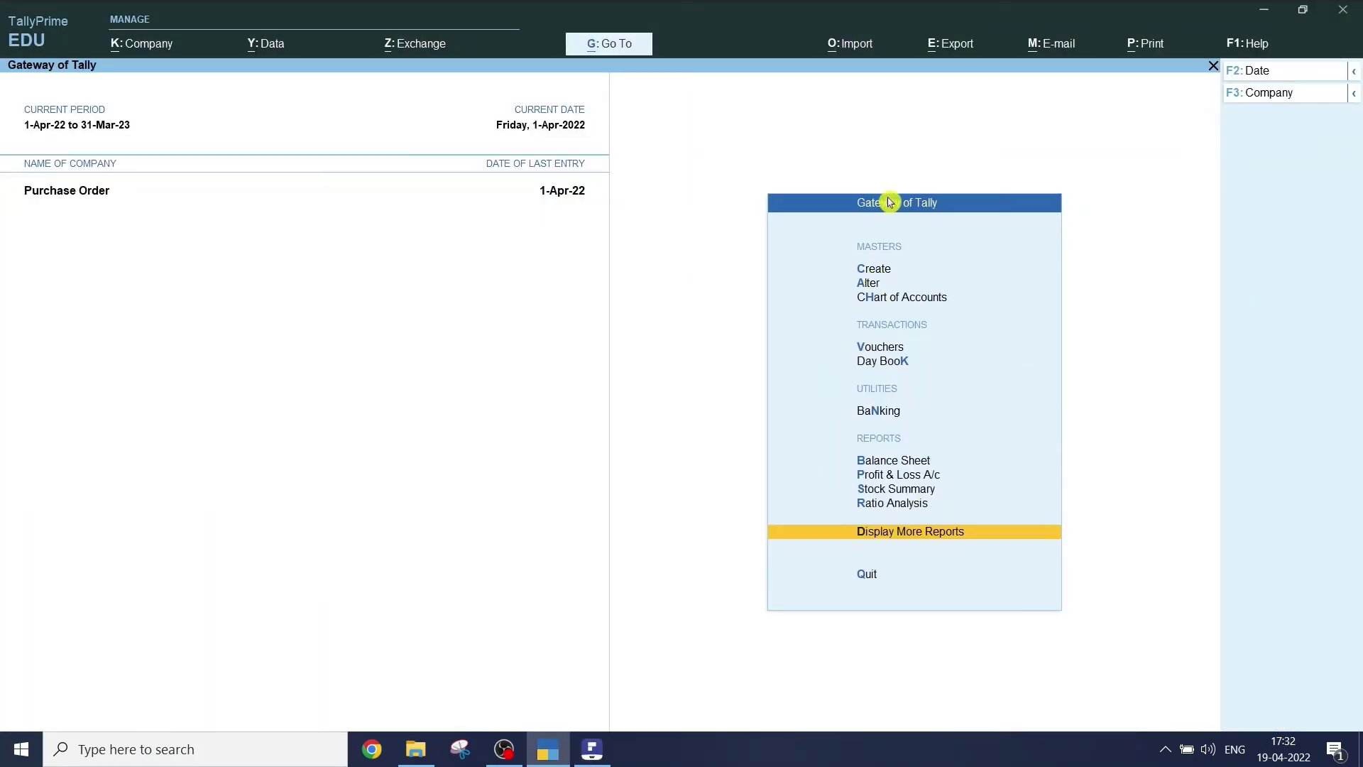
pyautogui.click(902, 534)
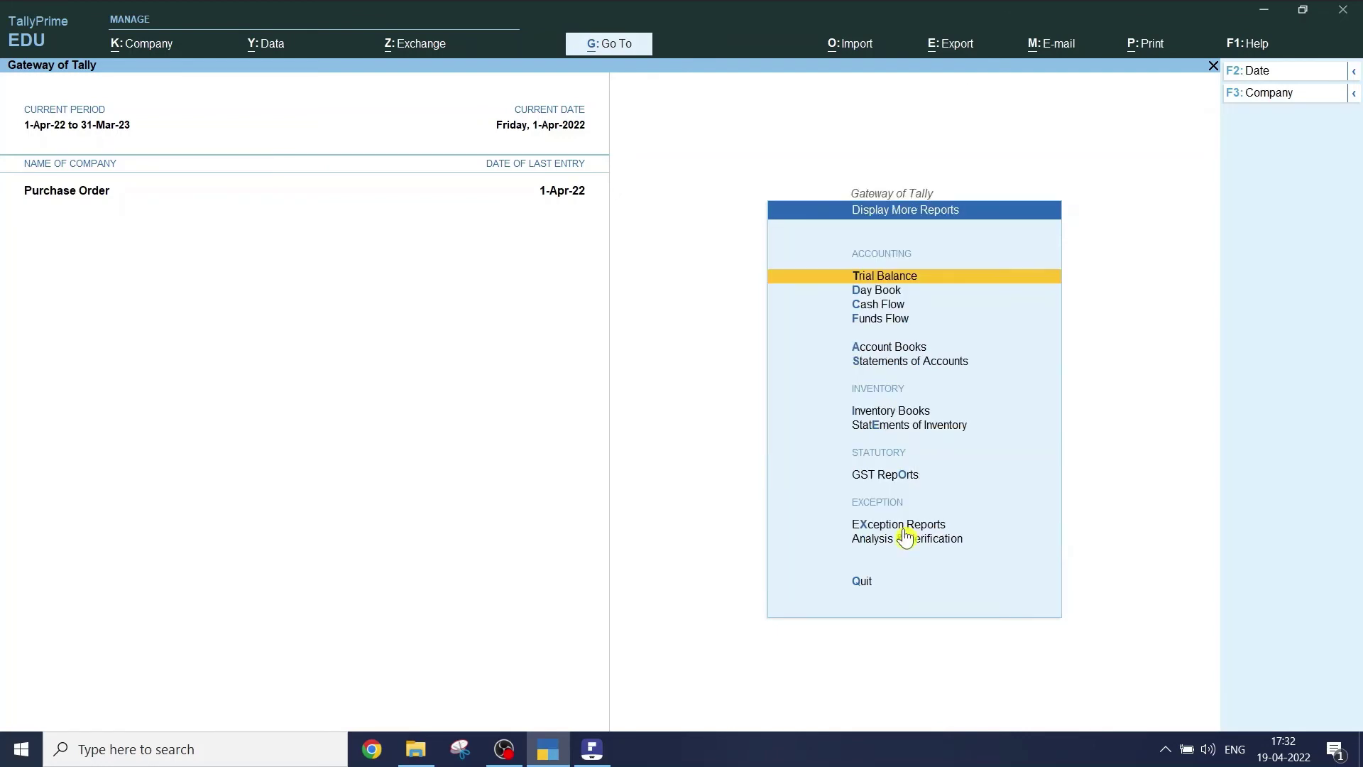
pyautogui.click(887, 411)
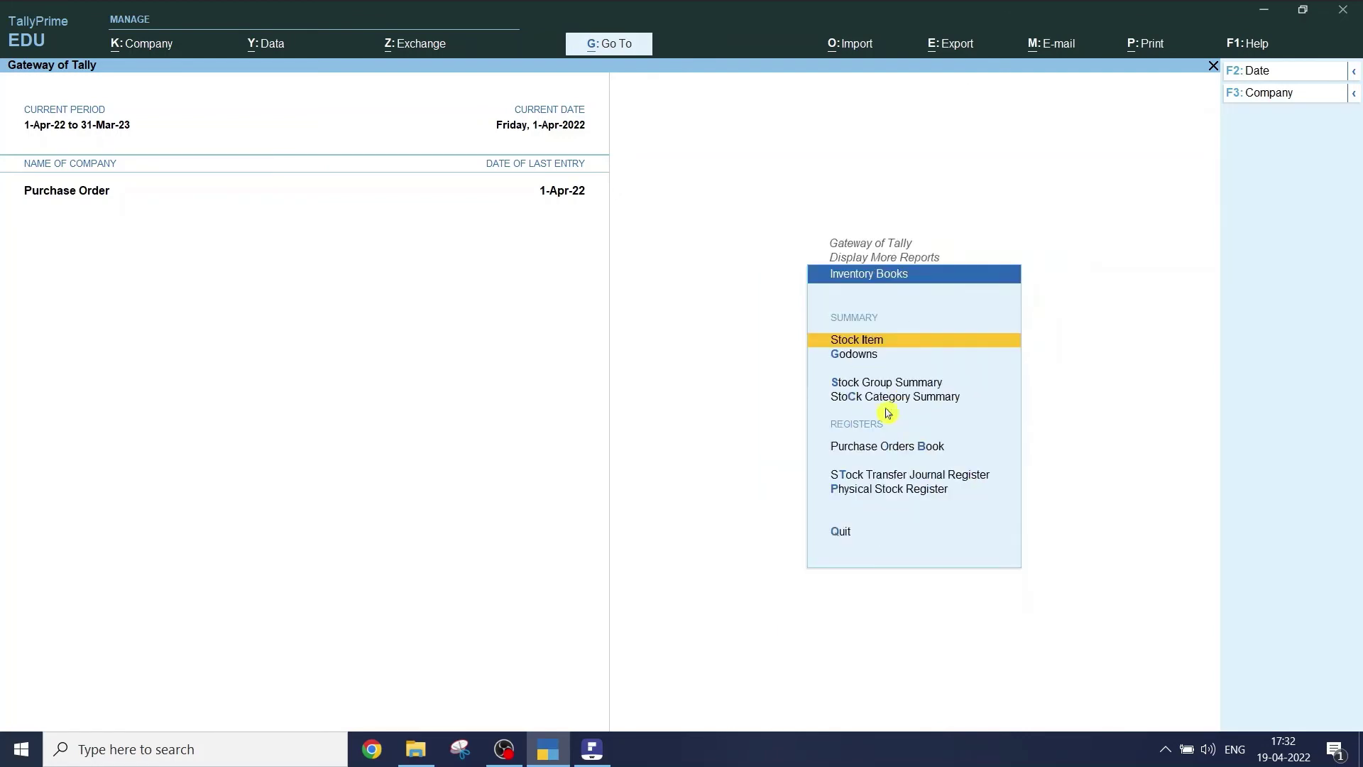
pyautogui.click(855, 344)
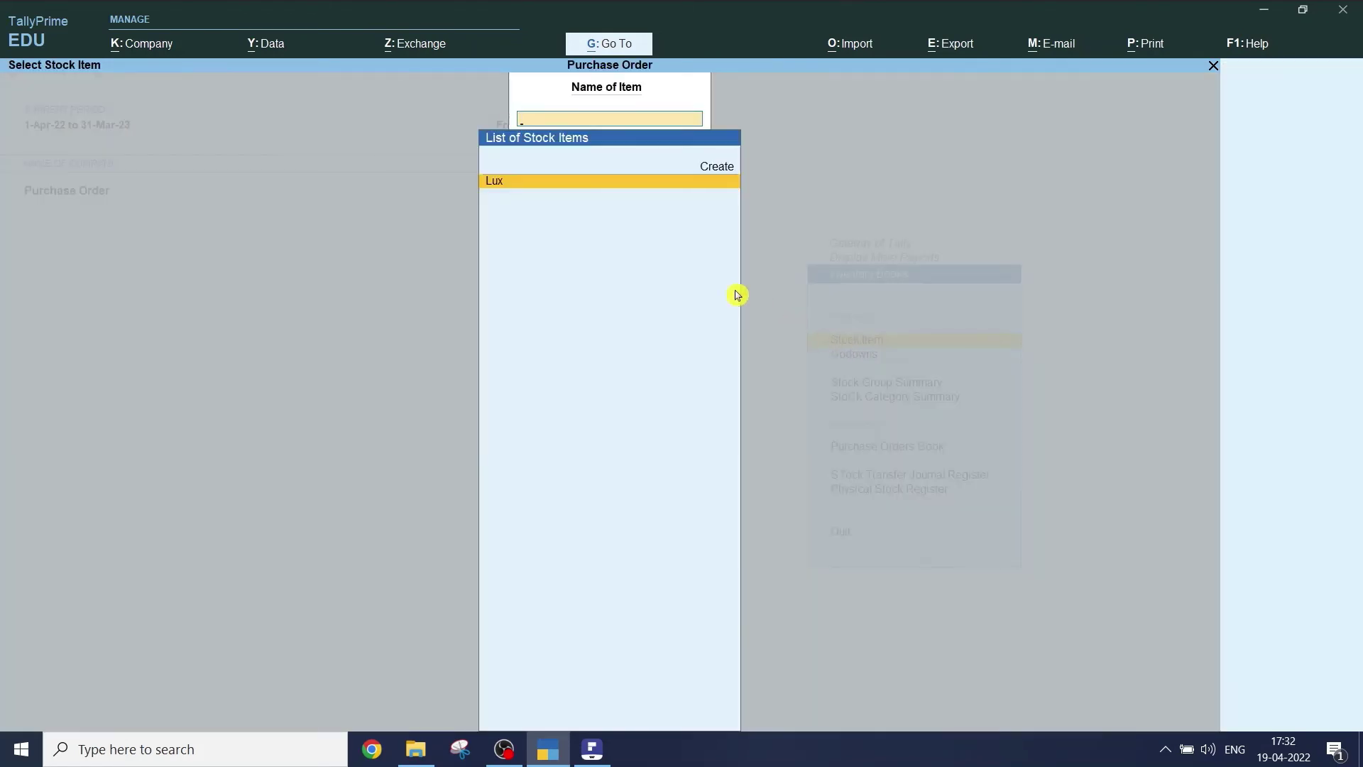